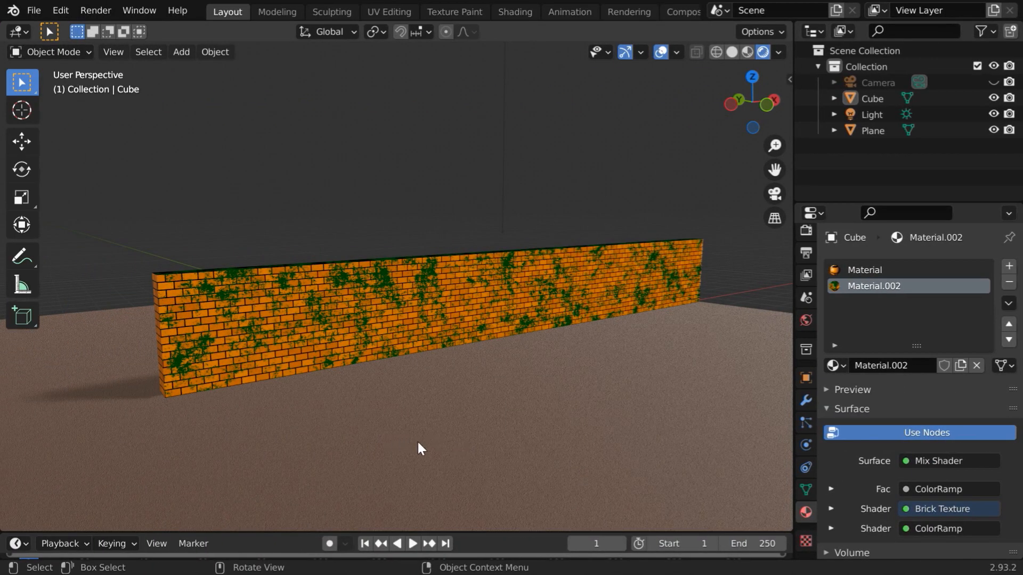
{"action": "scroll", "coordinate": [417, 440], "scroll_direction": "up", "scroll_amount": 8}
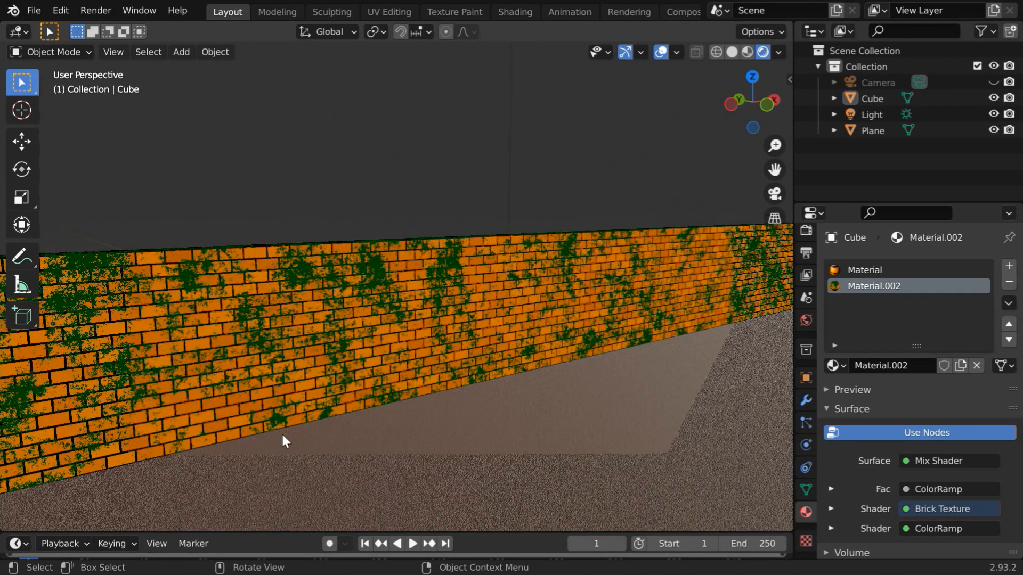
{"action": "scroll", "coordinate": [283, 436], "scroll_direction": "down", "scroll_amount": 5}
{"action": "middle_click_drag", "start_coordinate": [281, 435], "coordinate": [459, 461]}
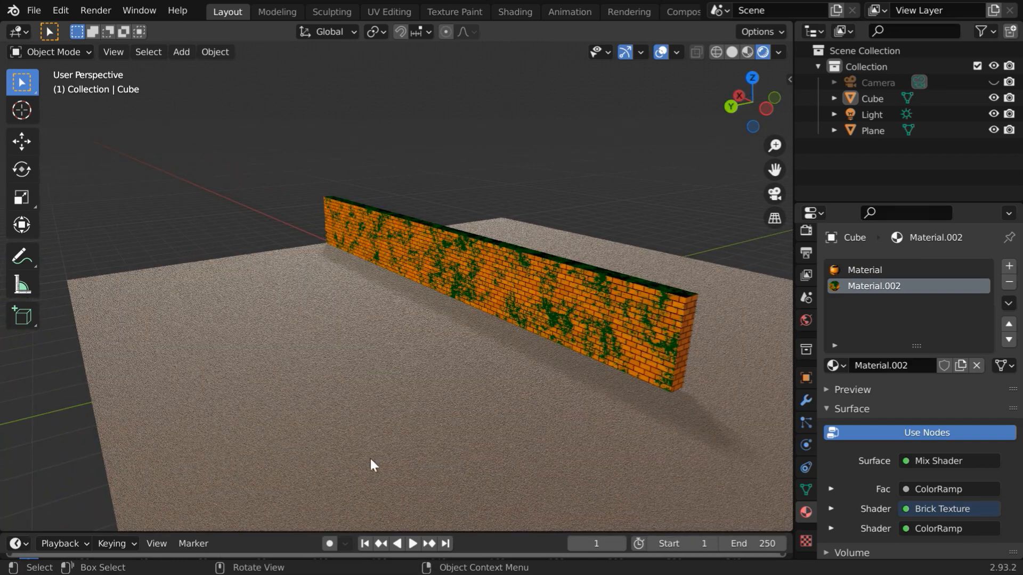
{"action": "scroll", "coordinate": [540, 451], "scroll_direction": "up", "scroll_amount": 2}
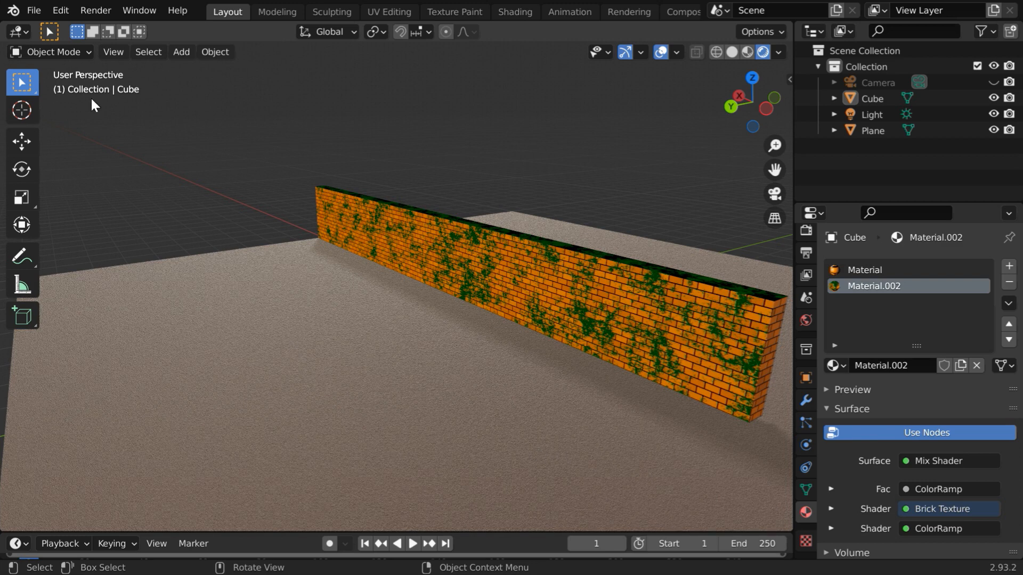
Create a new file from the General template.
{"action": "left_click", "coordinate": [37, 11]}
{"action": "mouse_move", "coordinate": [46, 27]}
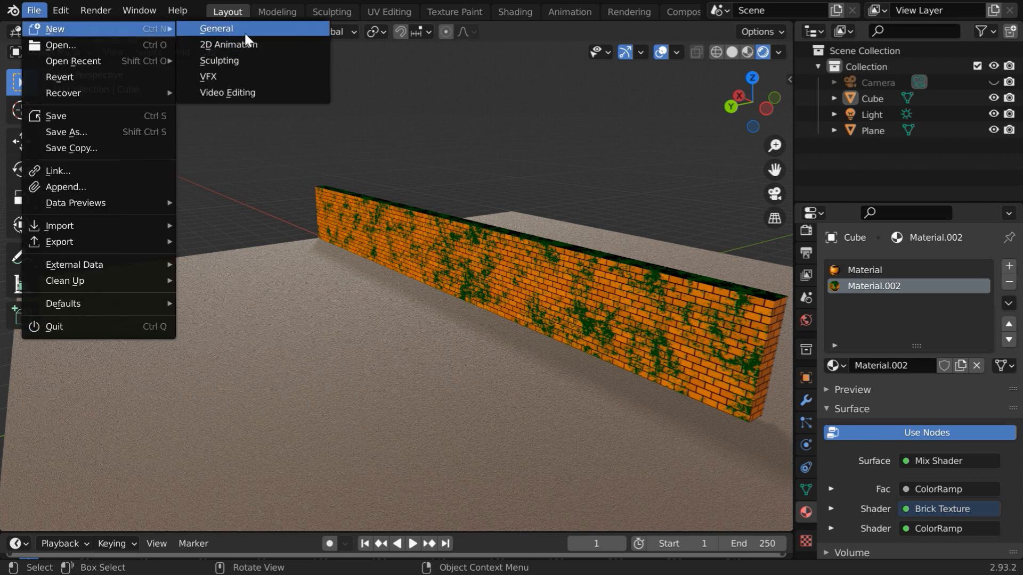
{"action": "left_click", "coordinate": [247, 32]}
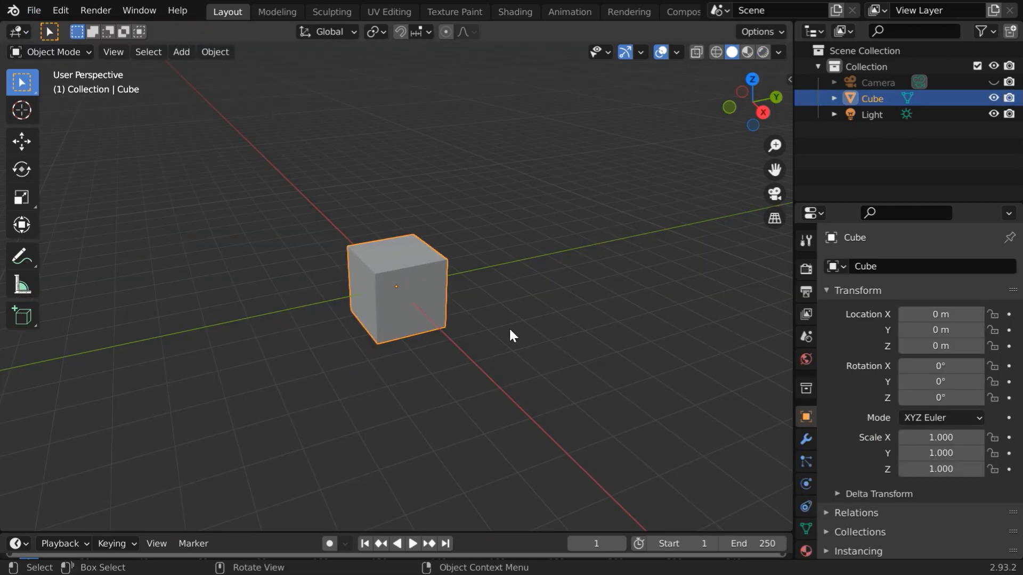
Switch the viewport to Rendered shading and turn off Scene World so the studio HDRI lights the cube.
{"action": "middle_click_drag", "start_coordinate": [532, 367], "coordinate": [544, 343]}
{"action": "scroll", "coordinate": [545, 344], "scroll_direction": "up", "scroll_amount": 3}
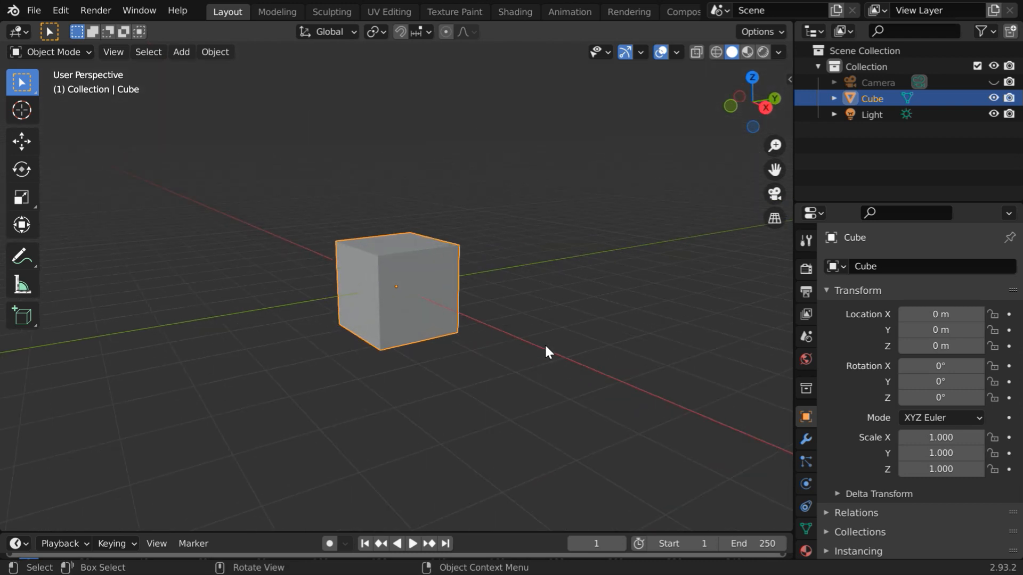
{"action": "scroll", "coordinate": [544, 343], "scroll_direction": "up", "scroll_amount": 1}
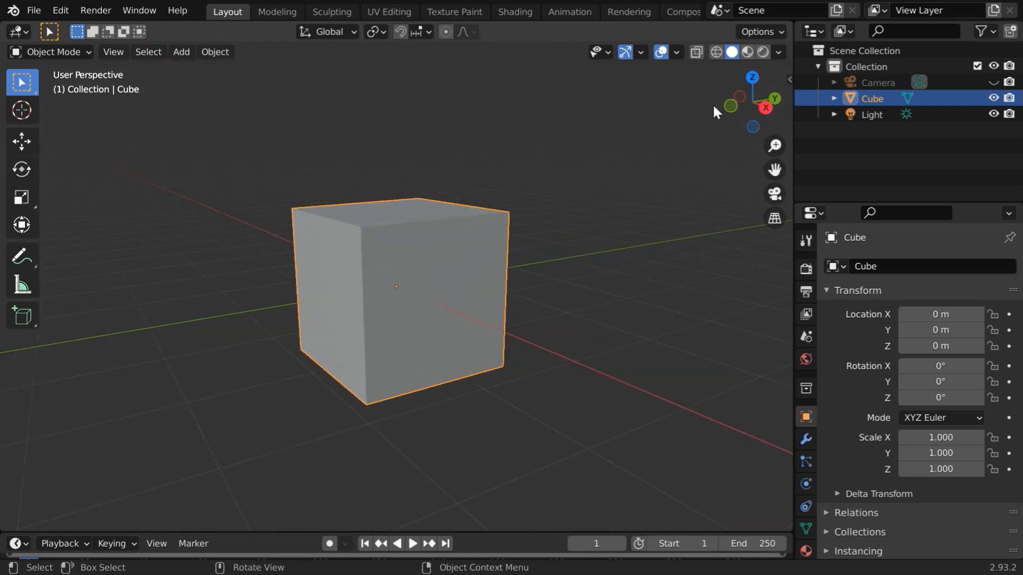
{"action": "left_click", "coordinate": [762, 52]}
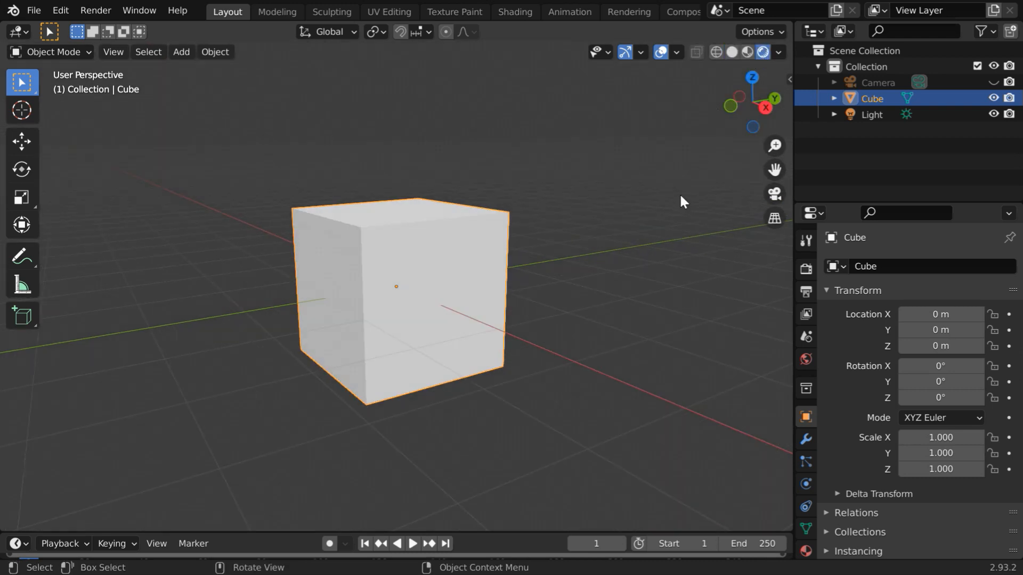
{"action": "left_click", "coordinate": [778, 52]}
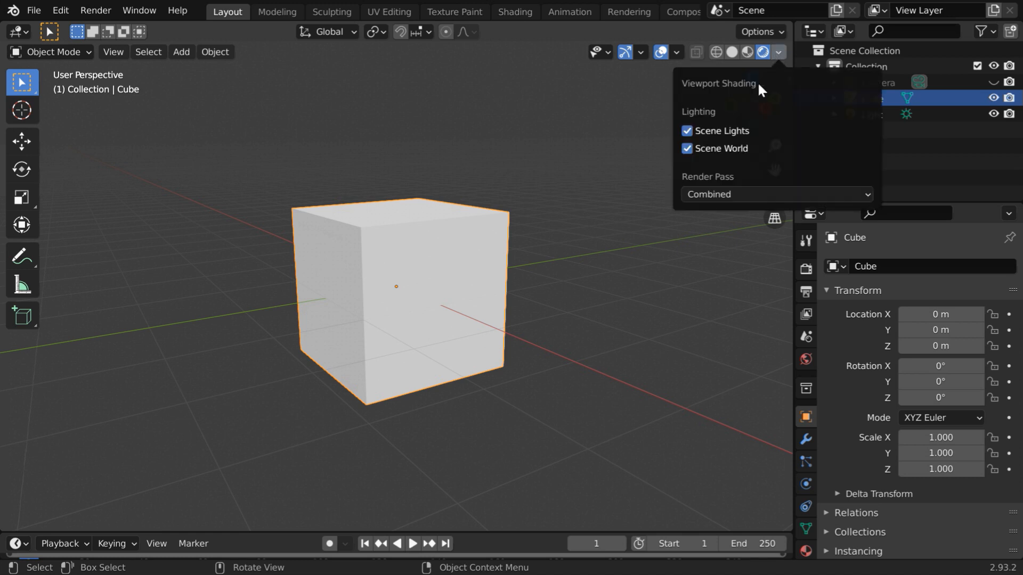
{"action": "left_click", "coordinate": [724, 148]}
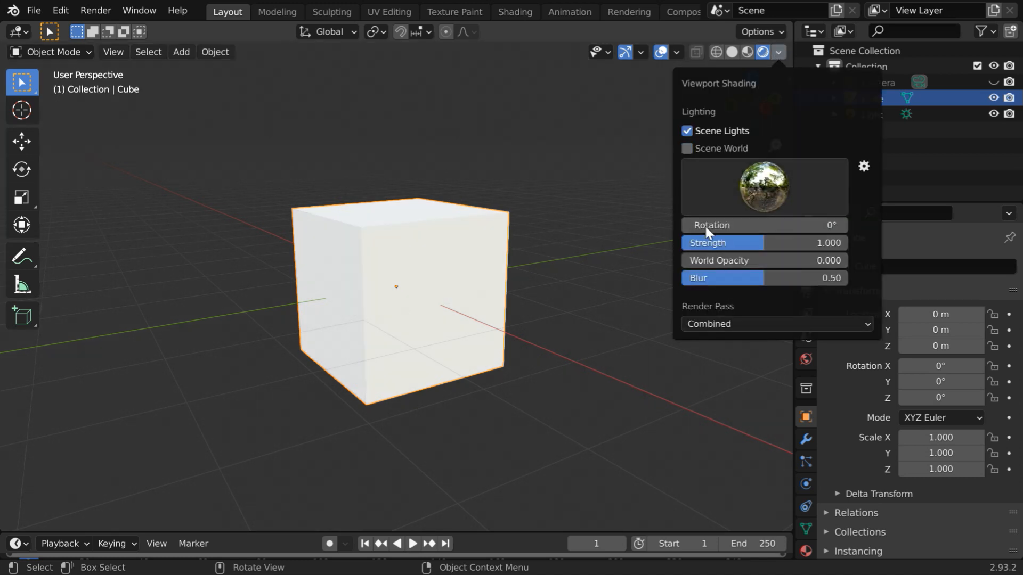
Set the Metallic value of the cube's material to 1.000 and check the reflections on its faces.
{"action": "mouse_move", "coordinate": [472, 423]}
{"action": "middle_mouse_down"}
{"action": "mouse_move", "coordinate": [485, 383]}
{"action": "mouse_move", "coordinate": [482, 431]}
{"action": "middle_mouse_up"}
{"action": "scroll", "coordinate": [482, 431], "scroll_direction": "up", "scroll_amount": 4}
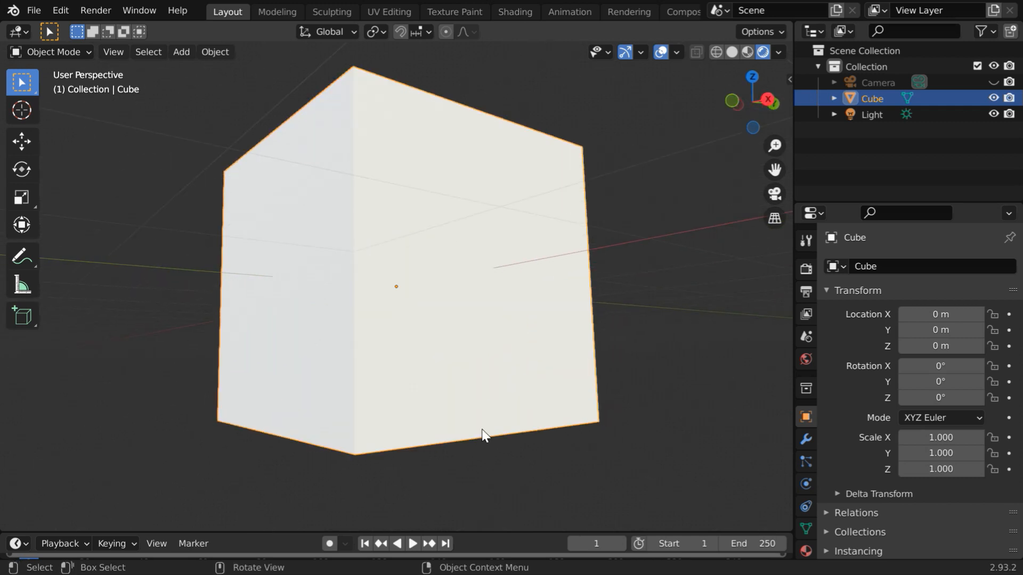
{"action": "left_click", "coordinate": [806, 551]}
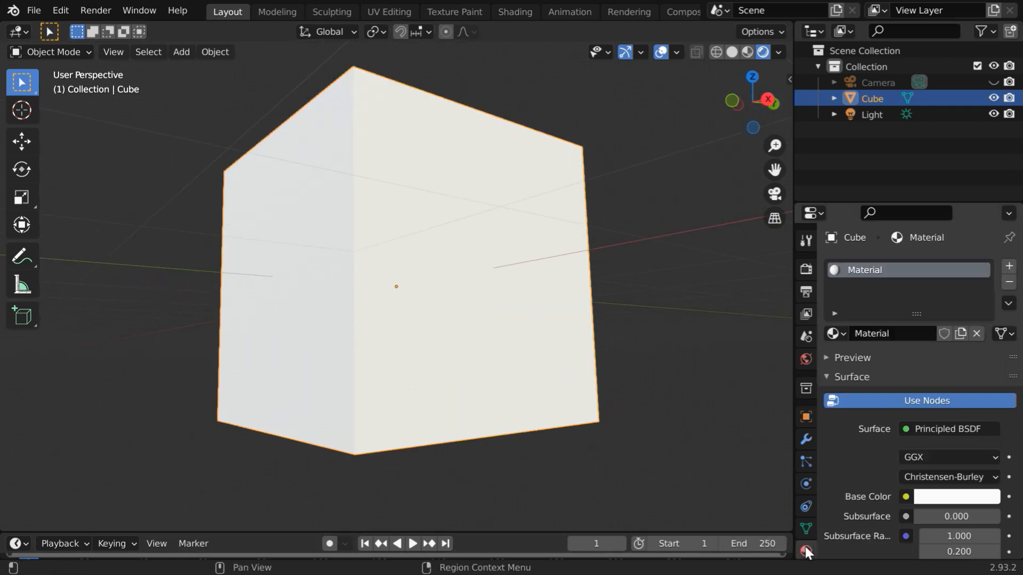
{"action": "scroll", "coordinate": [934, 447], "scroll_direction": "down", "scroll_amount": 4}
{"action": "scroll", "coordinate": [934, 448], "scroll_direction": "down", "scroll_amount": 4}
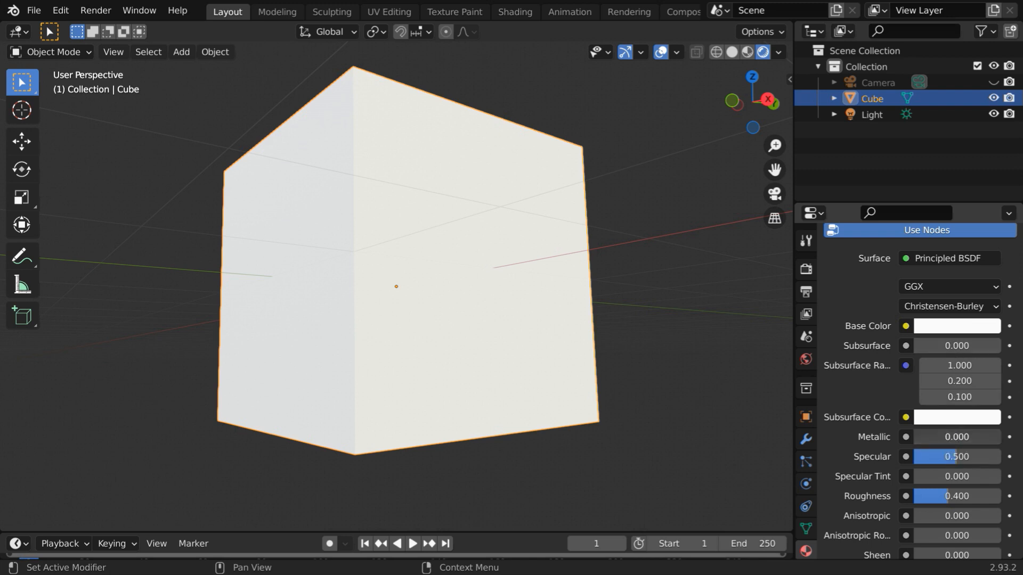
{"action": "left_click_drag", "start_coordinate": [922, 436], "coordinate": [1002, 437]}
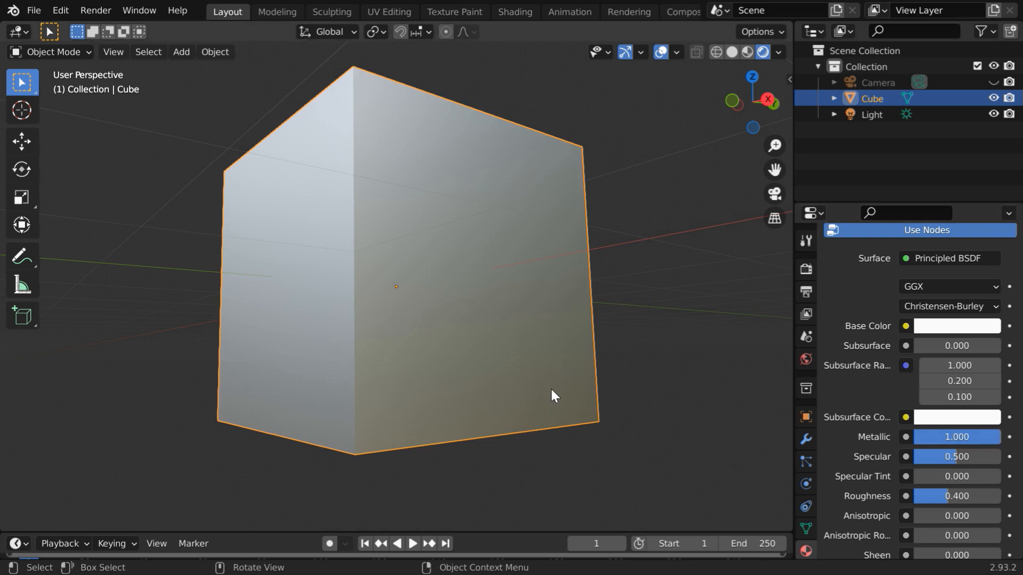
{"action": "middle_click_drag", "start_coordinate": [552, 391], "coordinate": [656, 462]}
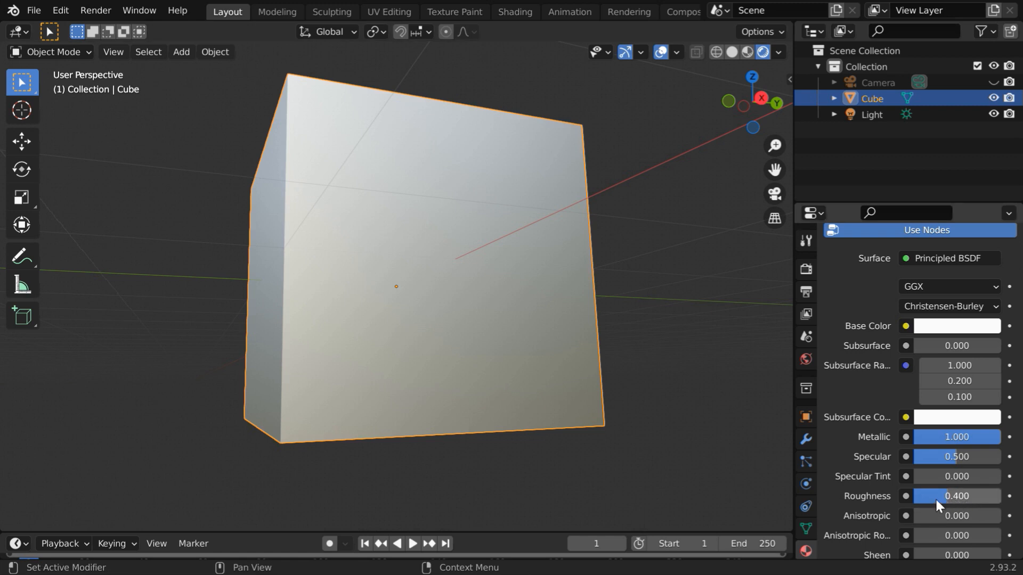
{"action": "mouse_move", "coordinate": [352, 416]}
{"action": "middle_mouse_down"}
{"action": "mouse_move", "coordinate": [366, 402]}
{"action": "mouse_move", "coordinate": [340, 402]}
{"action": "middle_mouse_up"}
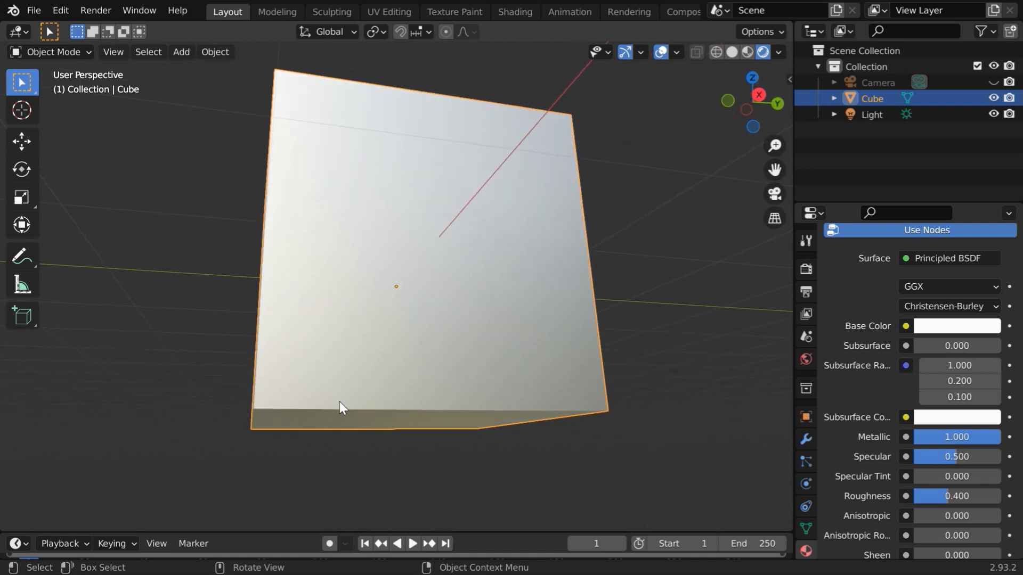
Split the 3D viewport vertically into two areas, with the divider somewhat past the middle of the original viewport.
{"action": "right_click", "coordinate": [233, 531]}
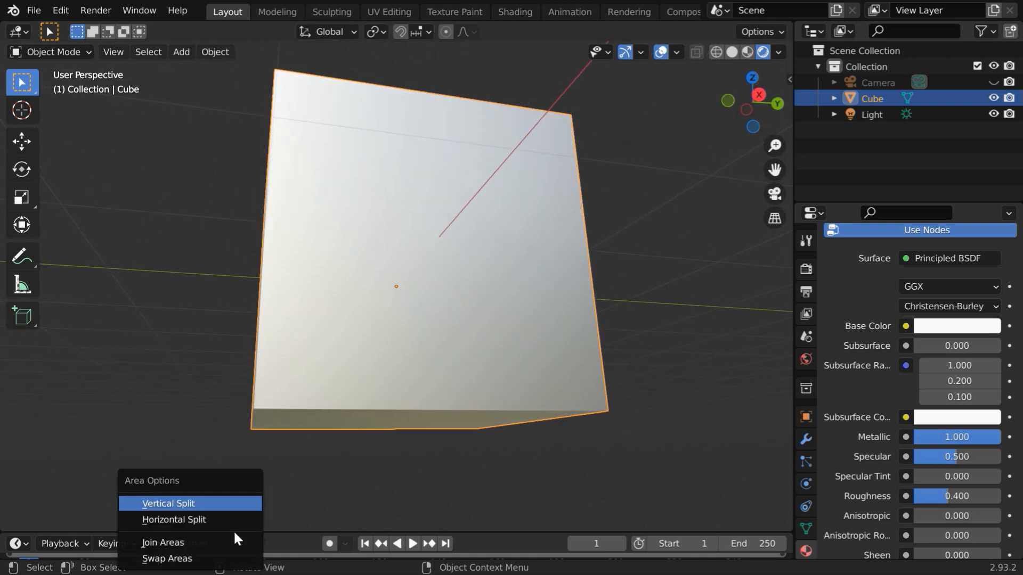
{"action": "left_click", "coordinate": [228, 506]}
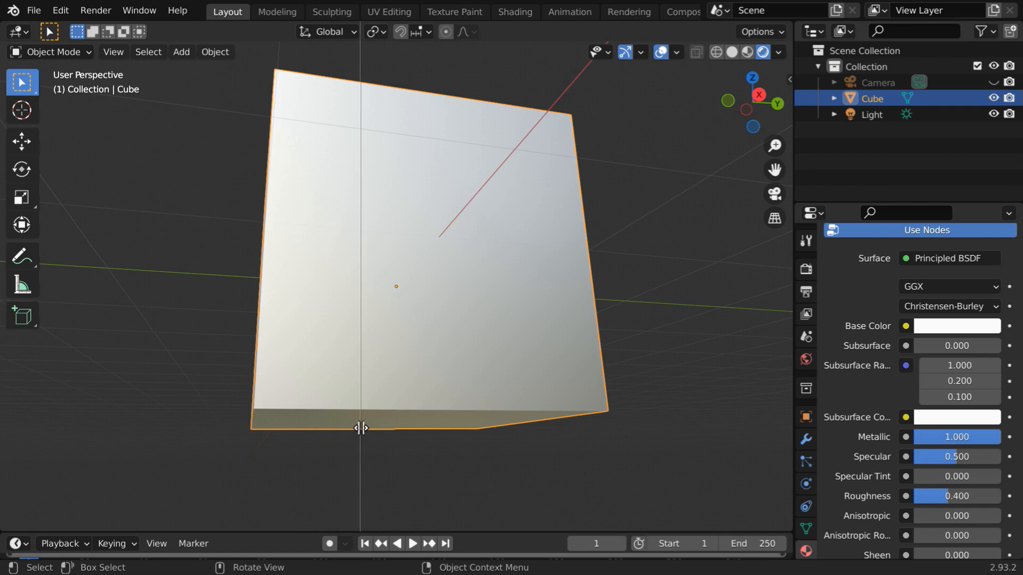
{"action": "left_click", "coordinate": [360, 428]}
{"action": "left_click_drag", "start_coordinate": [361, 428], "coordinate": [499, 431]}
Change the larger of the two viewport areas to the Shader Editor and collapse its node sidebar.
{"action": "left_click", "coordinate": [22, 32]}
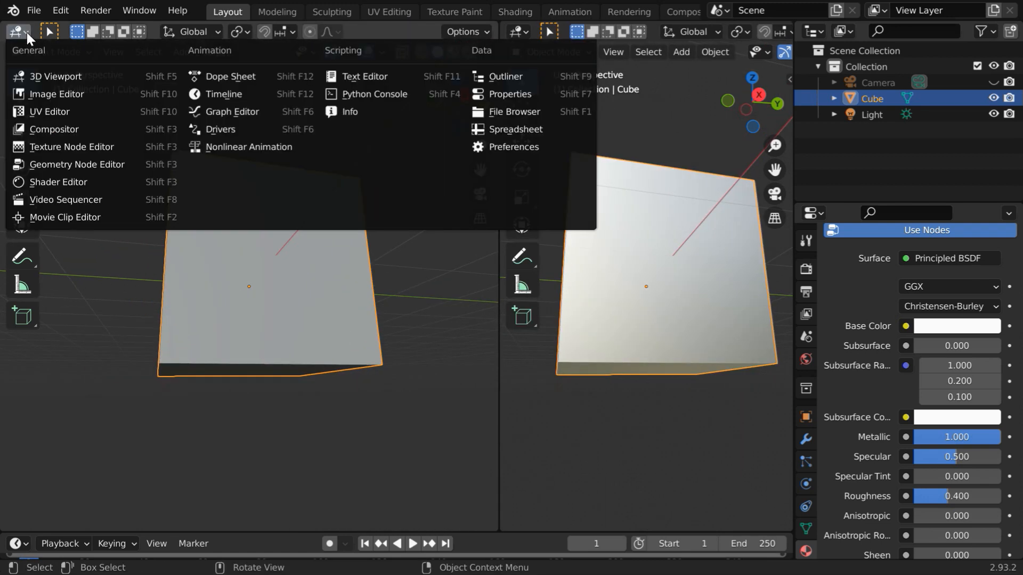
{"action": "left_click", "coordinate": [58, 182]}
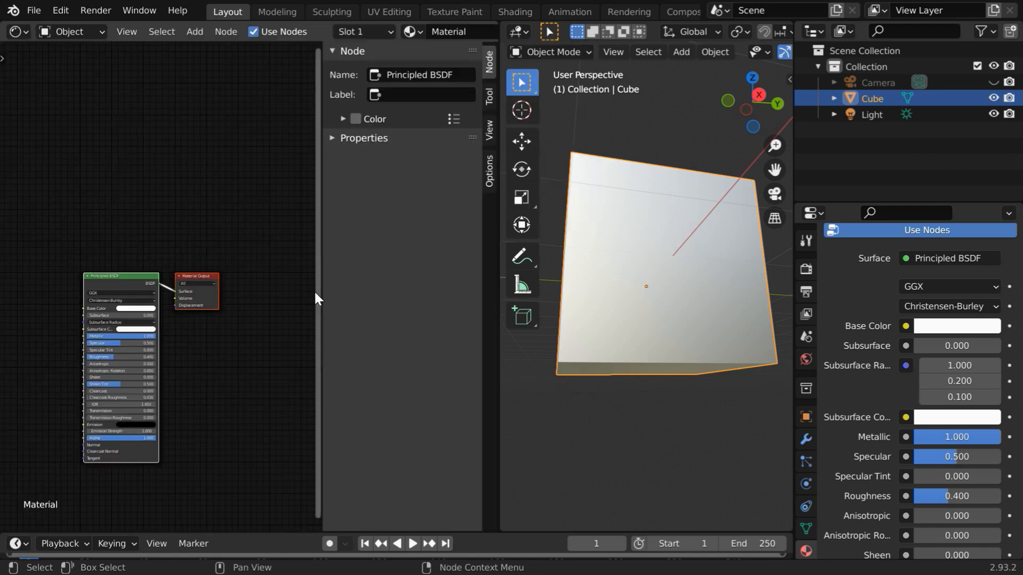
{"action": "left_click_drag", "start_coordinate": [320, 296], "coordinate": [501, 301]}
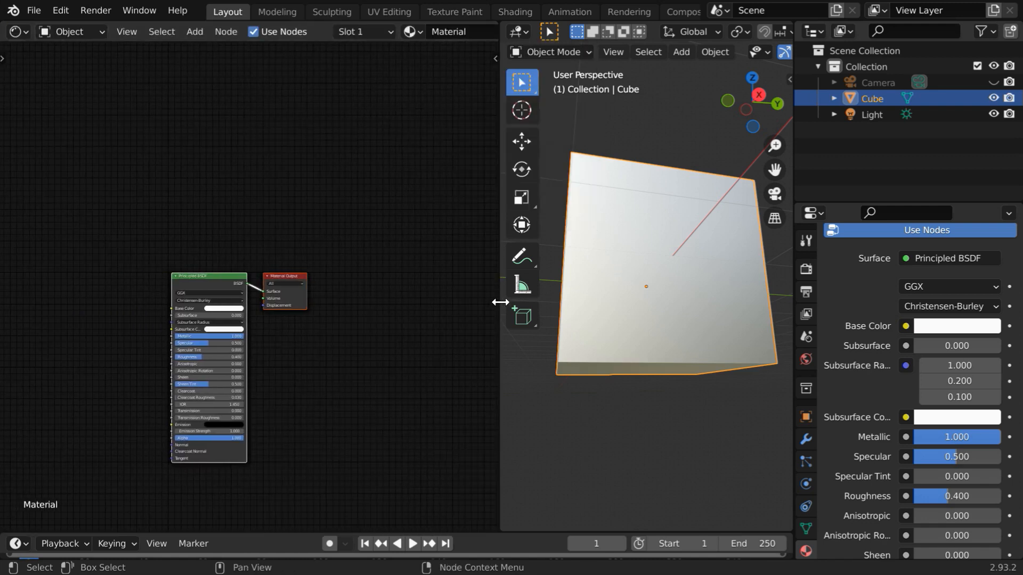
Add a Texture Coordinate node well ahead of the Principled BSDF, leaving room for more nodes between them.
{"action": "scroll", "coordinate": [210, 393], "scroll_direction": "up", "scroll_amount": 3}
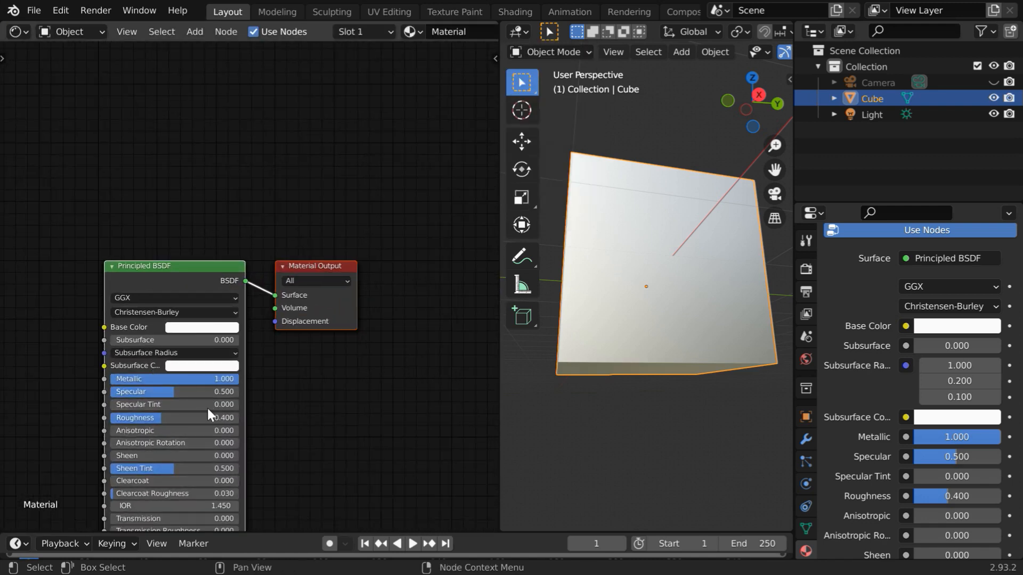
{"action": "scroll", "coordinate": [198, 435], "scroll_direction": "down", "scroll_amount": 1}
{"action": "middle_click_drag", "start_coordinate": [198, 435], "coordinate": [23, 318]}
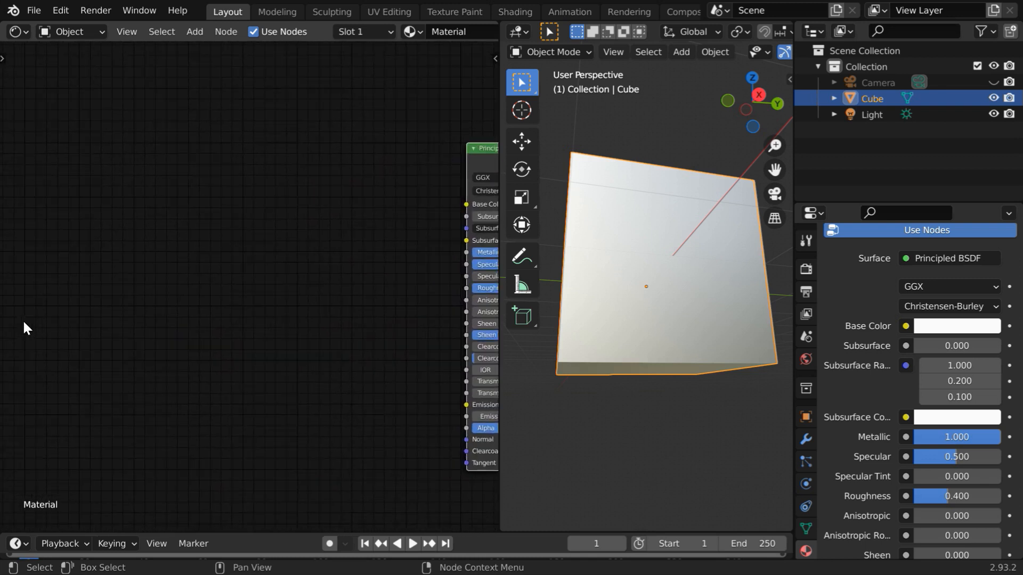
{"action": "left_click", "coordinate": [198, 33]}
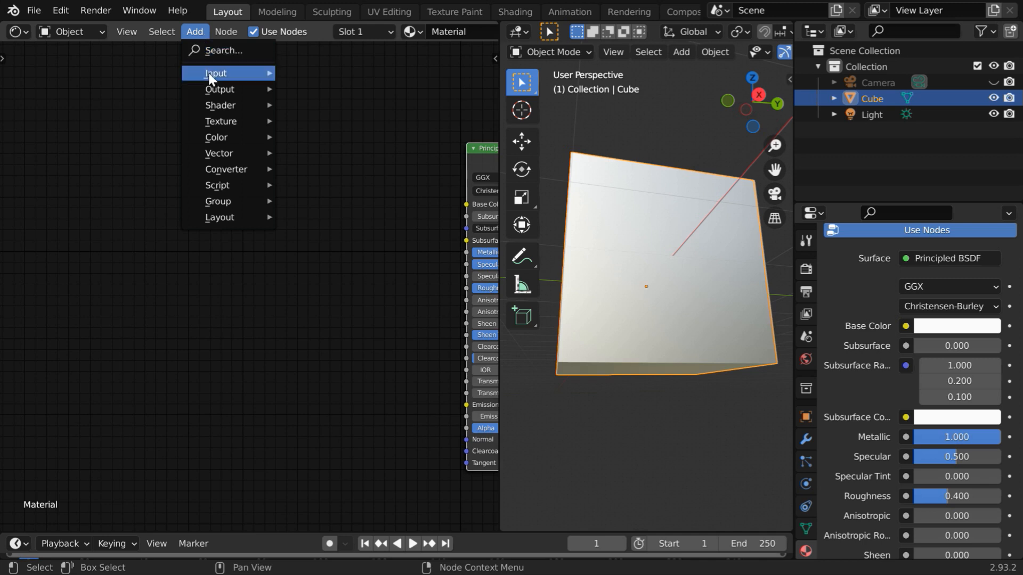
{"action": "mouse_move", "coordinate": [210, 75]}
{"action": "left_click", "coordinate": [331, 301]}
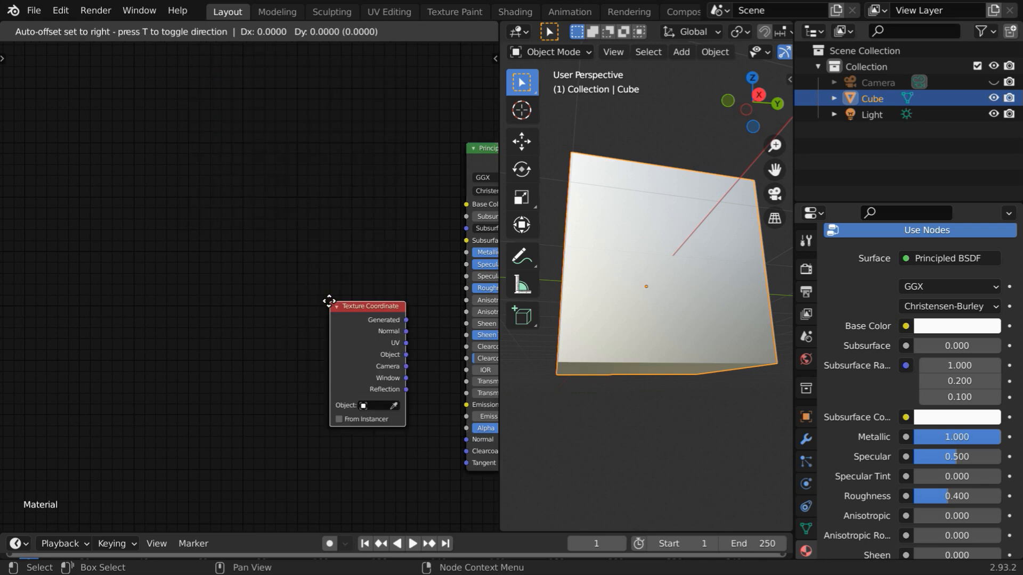
{"action": "left_click", "coordinate": [9, 246]}
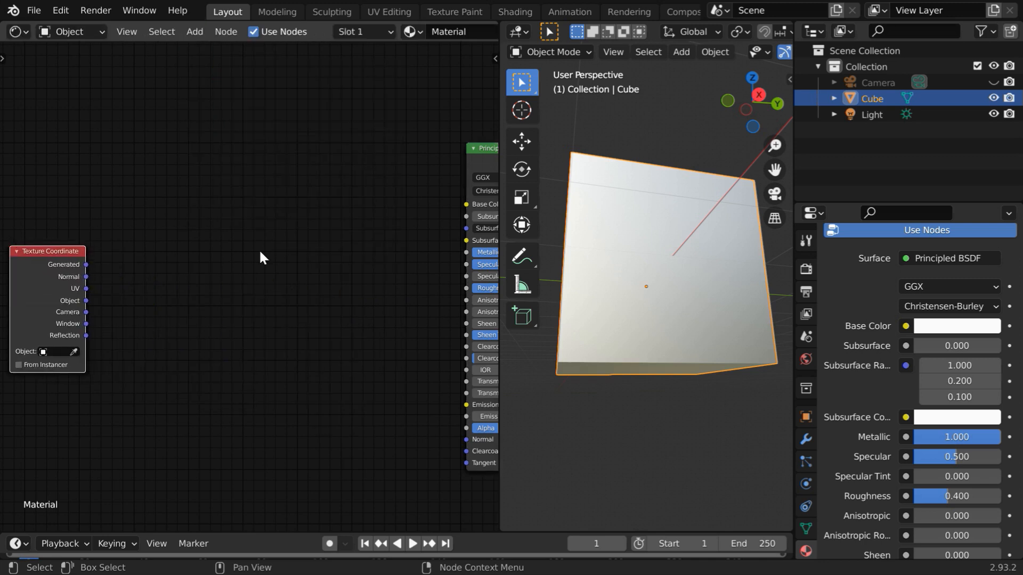
Add a Musgrave Texture node just after the Texture Coordinate node.
{"action": "scroll", "coordinate": [245, 255], "scroll_direction": "down", "scroll_amount": 1}
{"action": "left_click", "coordinate": [195, 31]}
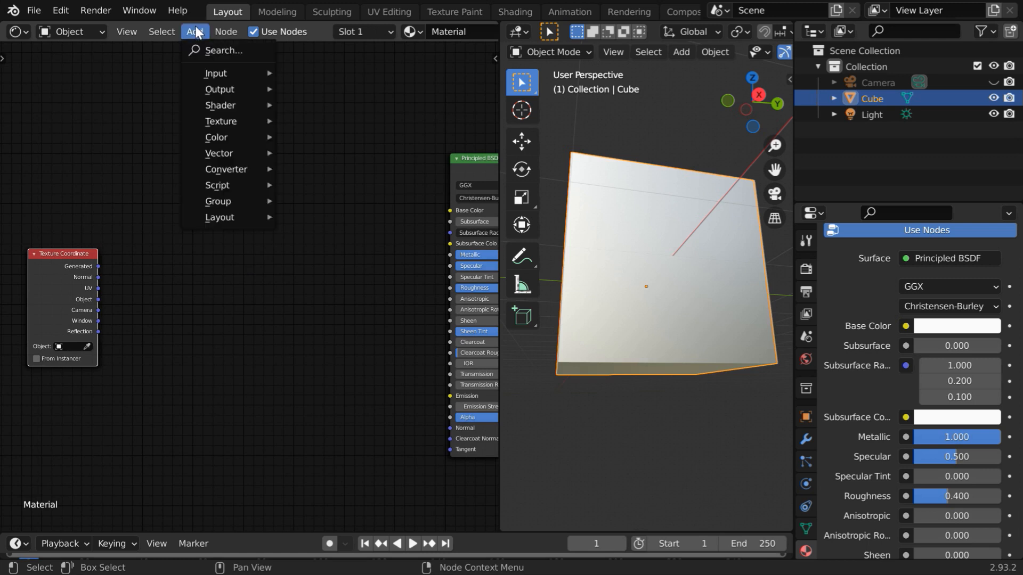
{"action": "mouse_move", "coordinate": [212, 127]}
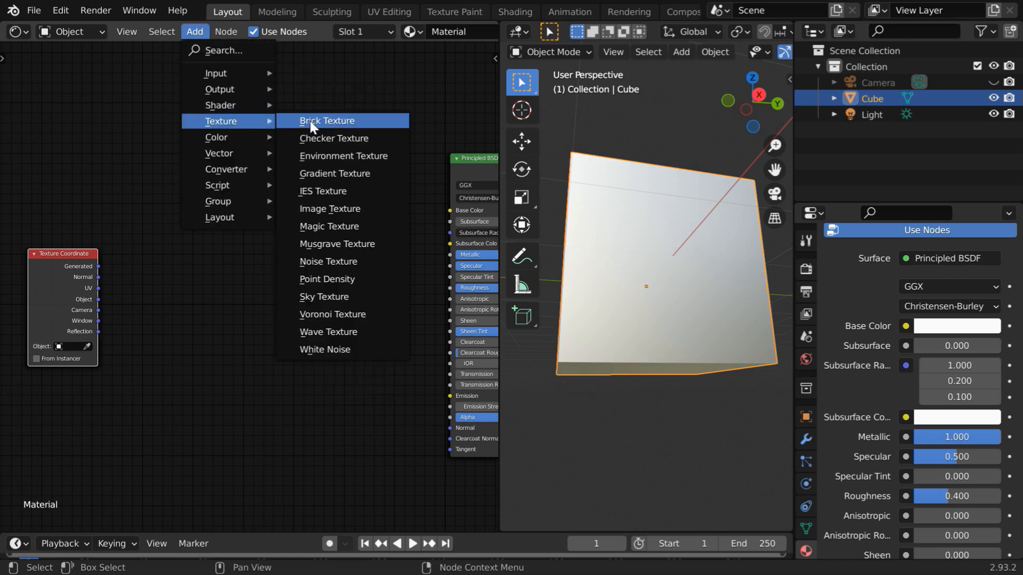
{"action": "left_click", "coordinate": [352, 246]}
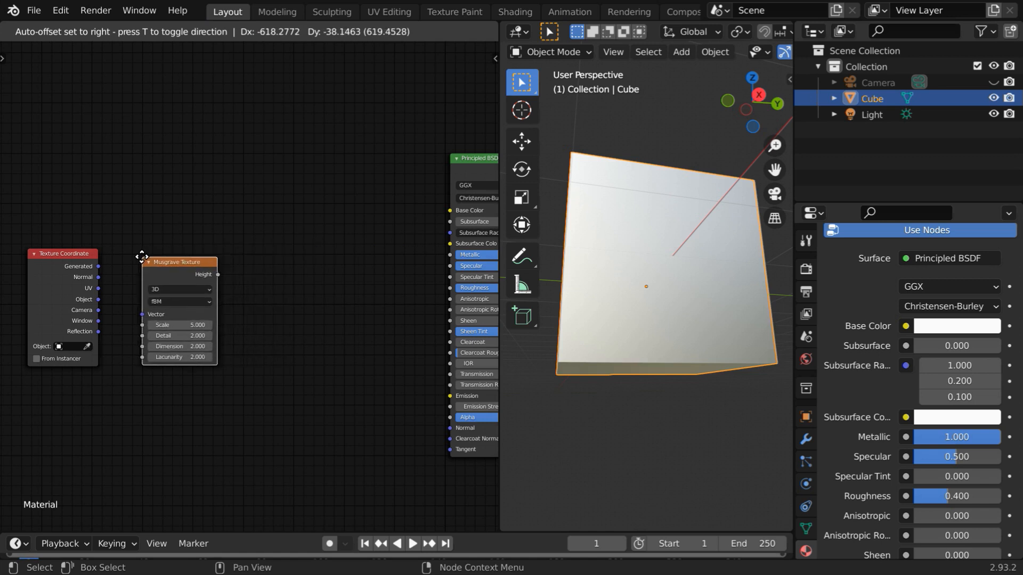
{"action": "left_click", "coordinate": [142, 258]}
Add a ColorRamp node between the Musgrave Texture and the Principled BSDF.
{"action": "left_click", "coordinate": [195, 32]}
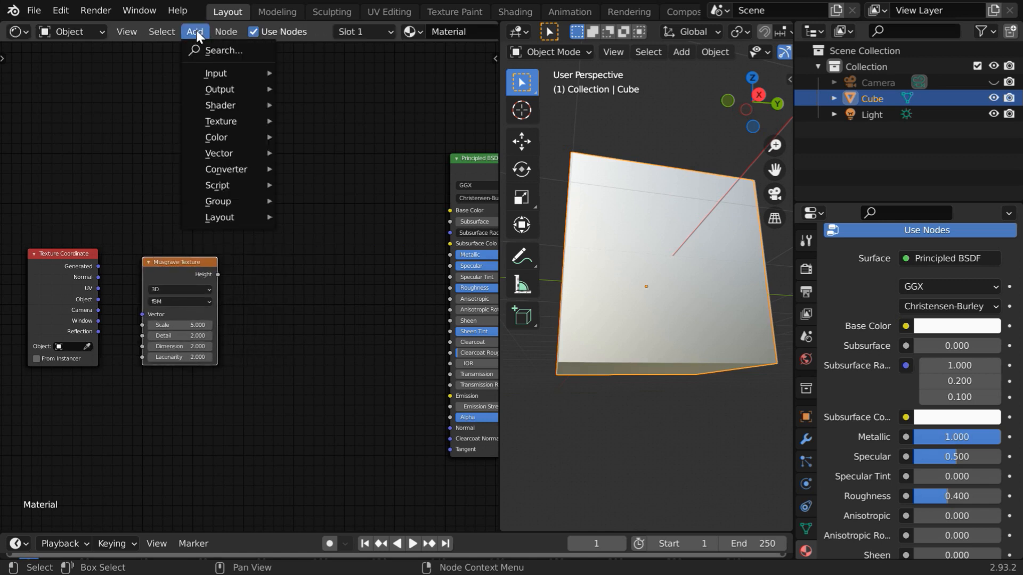
{"action": "mouse_move", "coordinate": [229, 171]}
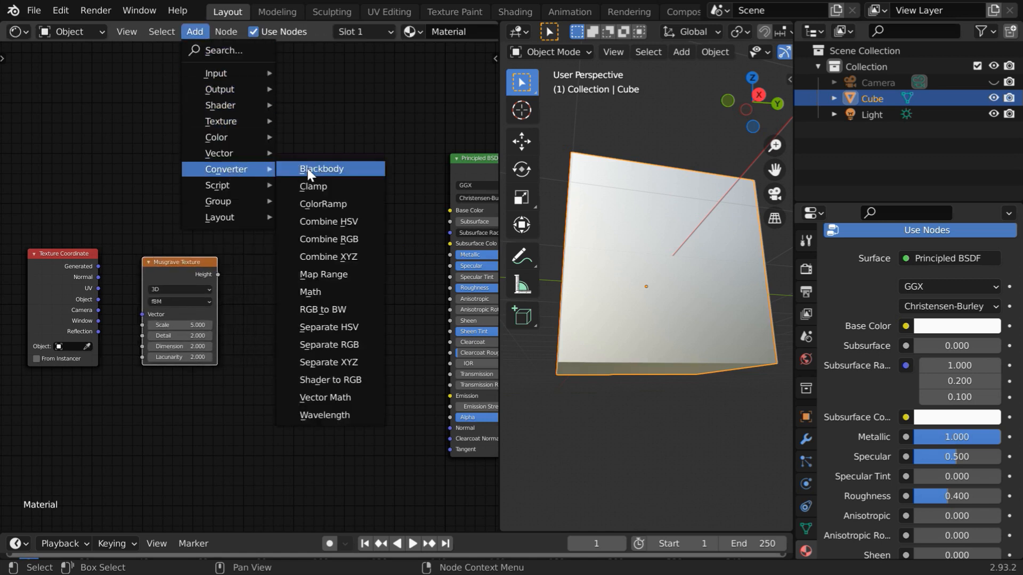
{"action": "left_click", "coordinate": [320, 203]}
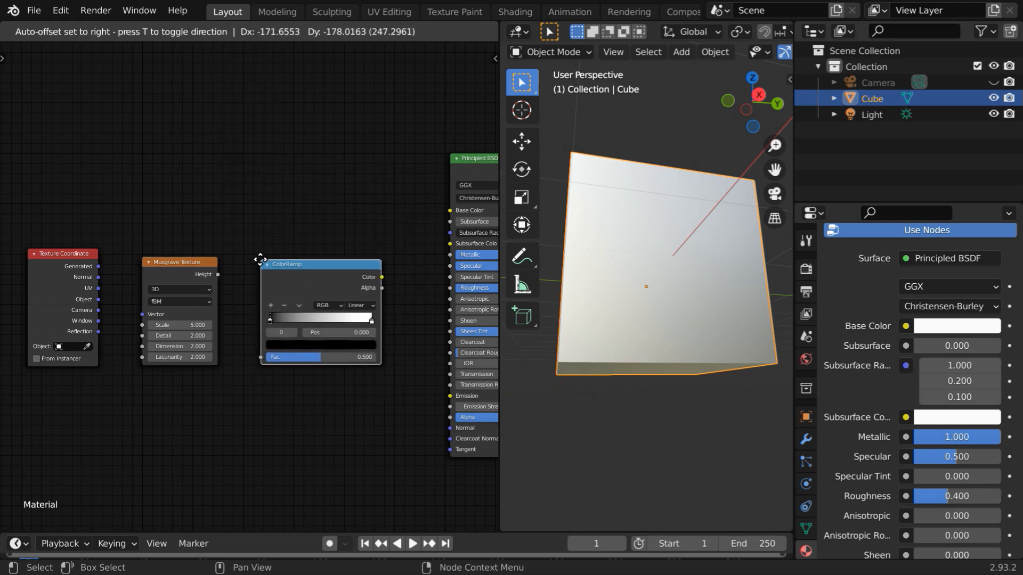
{"action": "left_click", "coordinate": [261, 261]}
Link the Texture Coordinate's Object output to the Musgrave Texture's Vector input, and the Musgrave Height output to the ColorRamp's Fac.
{"action": "scroll", "coordinate": [198, 200], "scroll_direction": "up", "scroll_amount": 2}
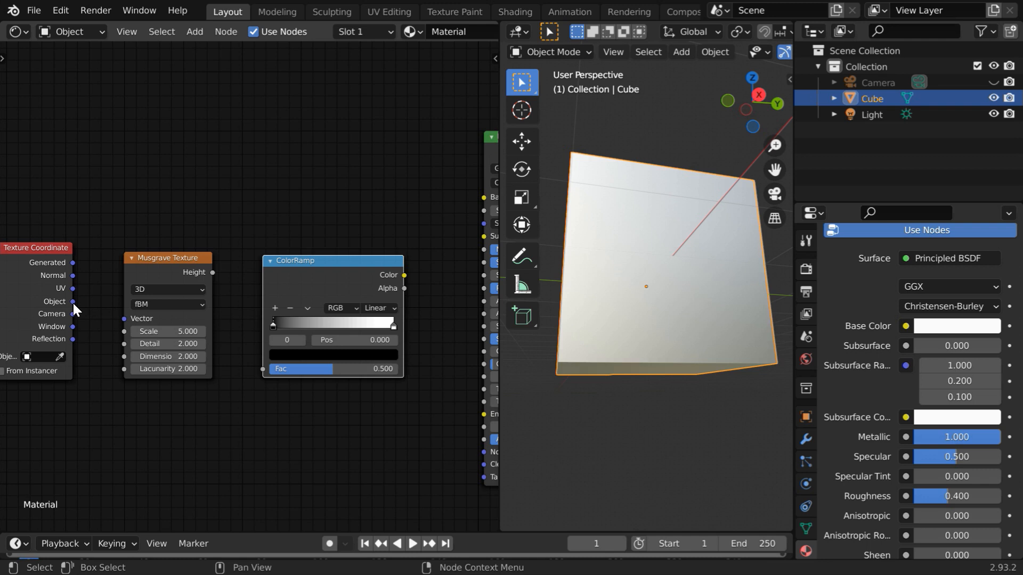
{"action": "left_click_drag", "start_coordinate": [76, 306], "coordinate": [130, 317]}
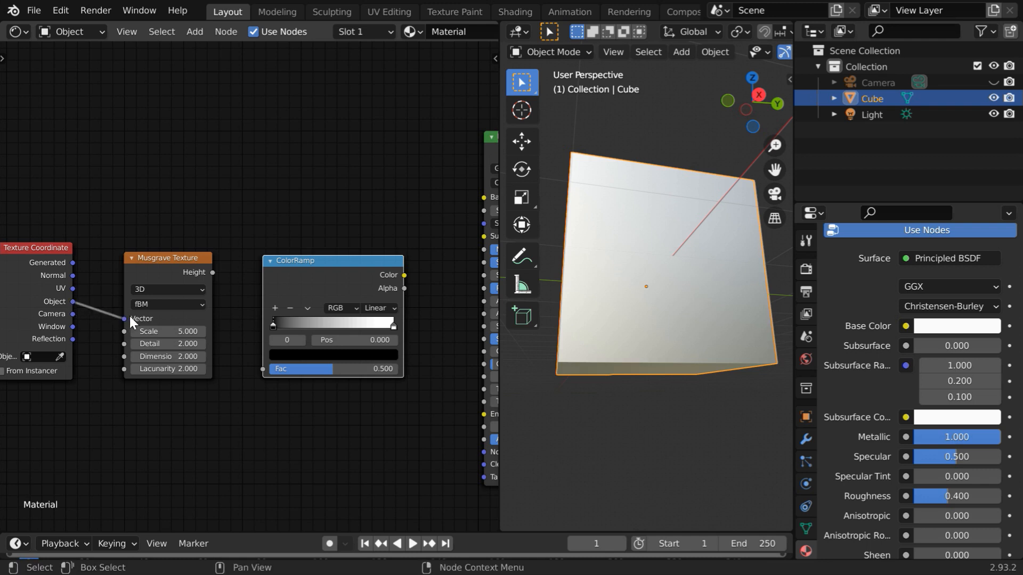
{"action": "left_click", "coordinate": [212, 272]}
{"action": "left_click_drag", "start_coordinate": [212, 273], "coordinate": [224, 299]}
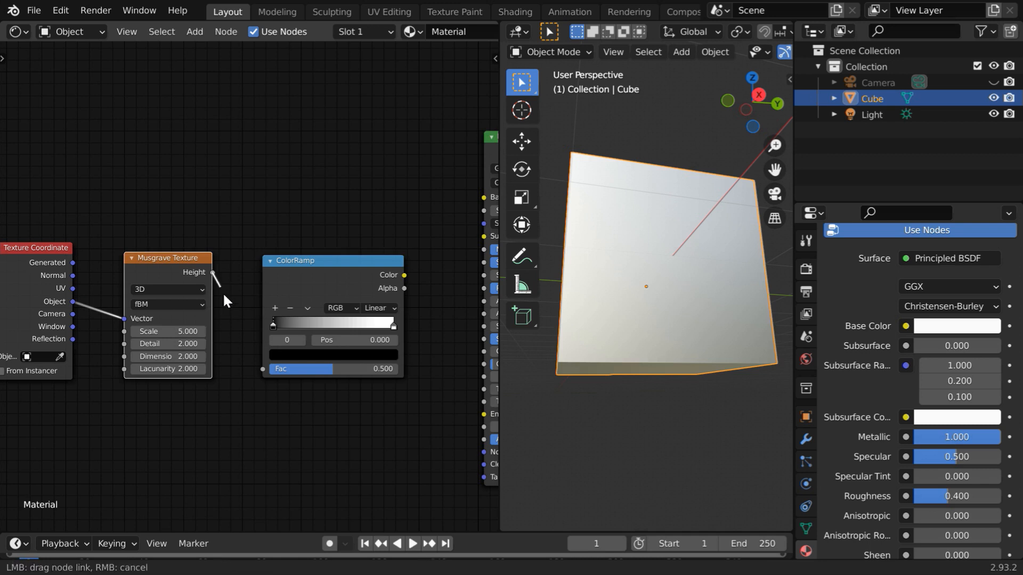
{"action": "left_click_drag", "start_coordinate": [257, 352], "coordinate": [264, 369]}
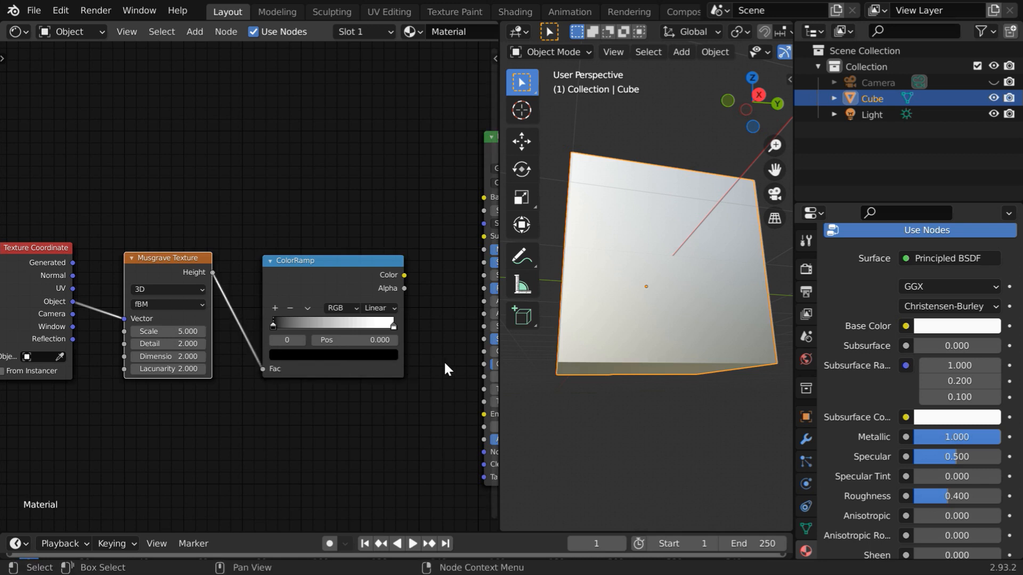
Link the ColorRamp's Color output to the Base Color input of the Principled BSDF.
{"action": "middle_click_drag", "start_coordinate": [455, 361], "coordinate": [295, 368]}
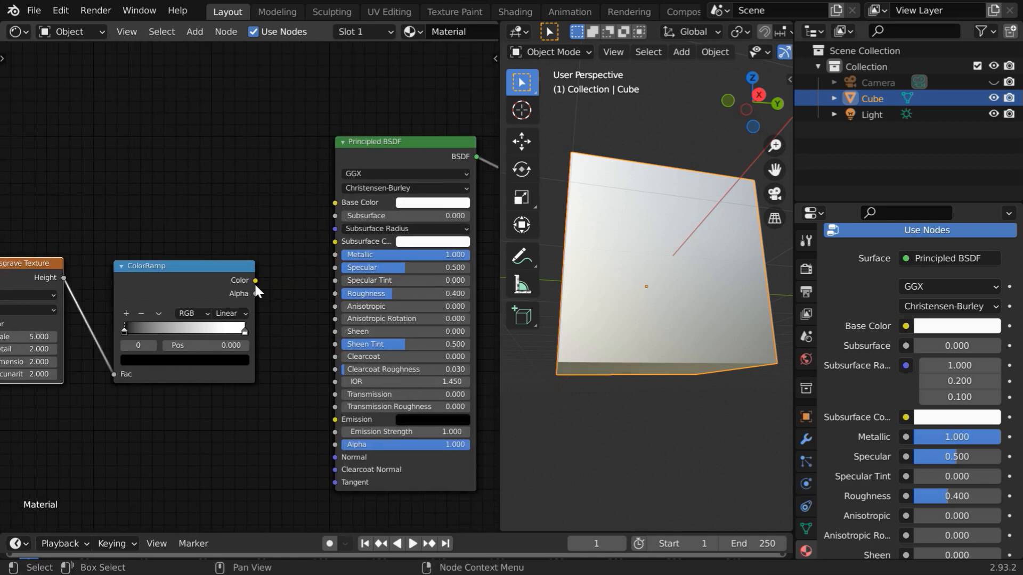
{"action": "left_click_drag", "start_coordinate": [256, 281], "coordinate": [278, 265]}
{"action": "left_click_drag", "start_coordinate": [314, 219], "coordinate": [334, 203]}
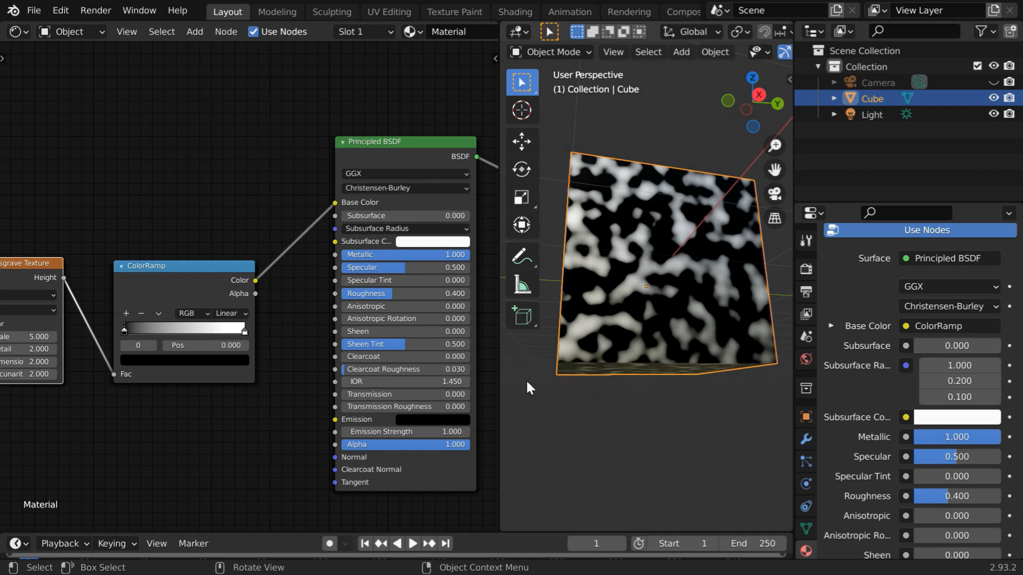
Try Scale values of 8.9 and 1.1 on the Musgrave Texture, keeping its type as fBM.
{"action": "middle_click_drag", "start_coordinate": [80, 425], "coordinate": [213, 401]}
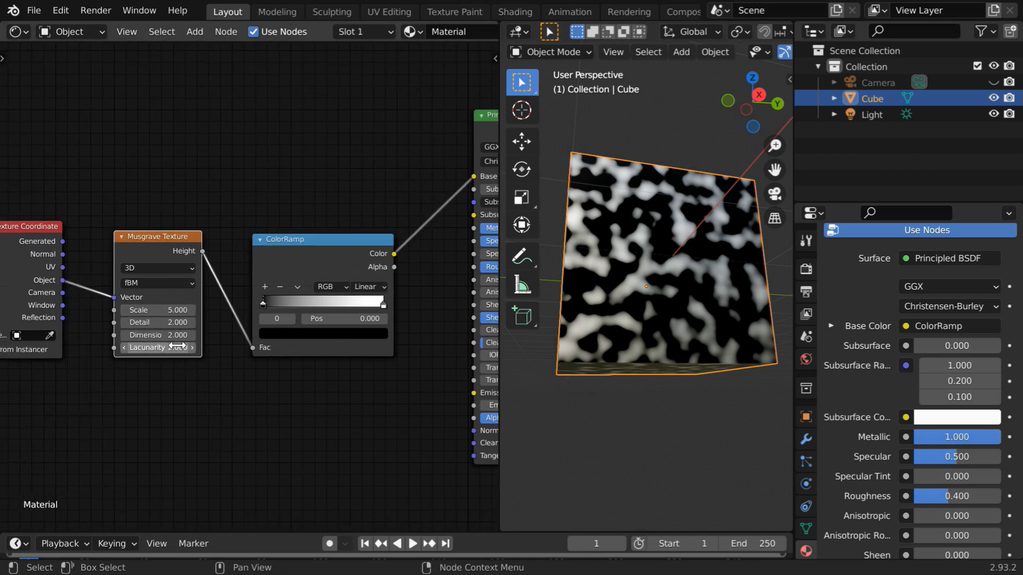
{"action": "left_click", "coordinate": [181, 284]}
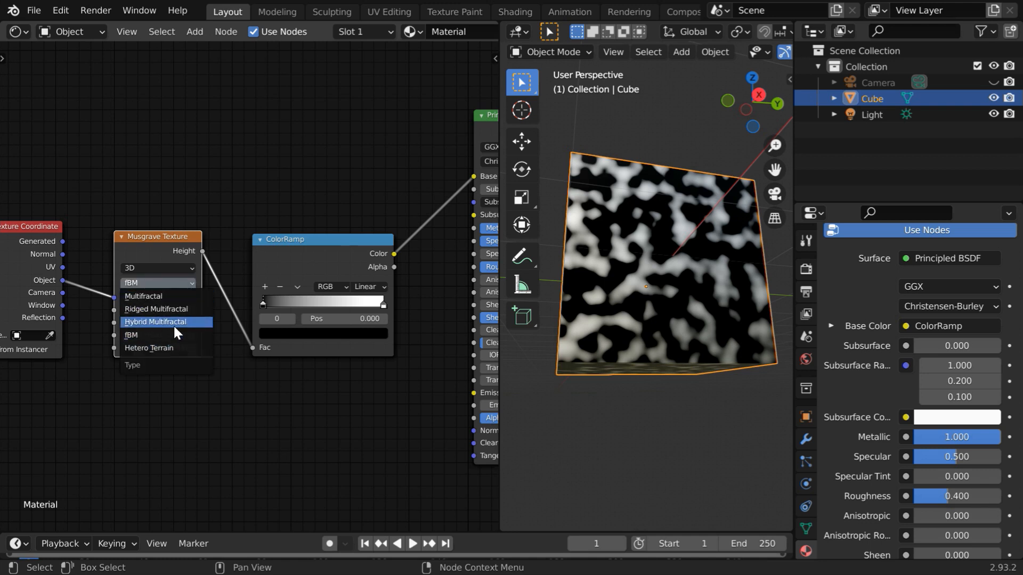
{"action": "left_click", "coordinate": [187, 280]}
{"action": "scroll", "coordinate": [162, 391], "scroll_direction": "up", "scroll_amount": 1}
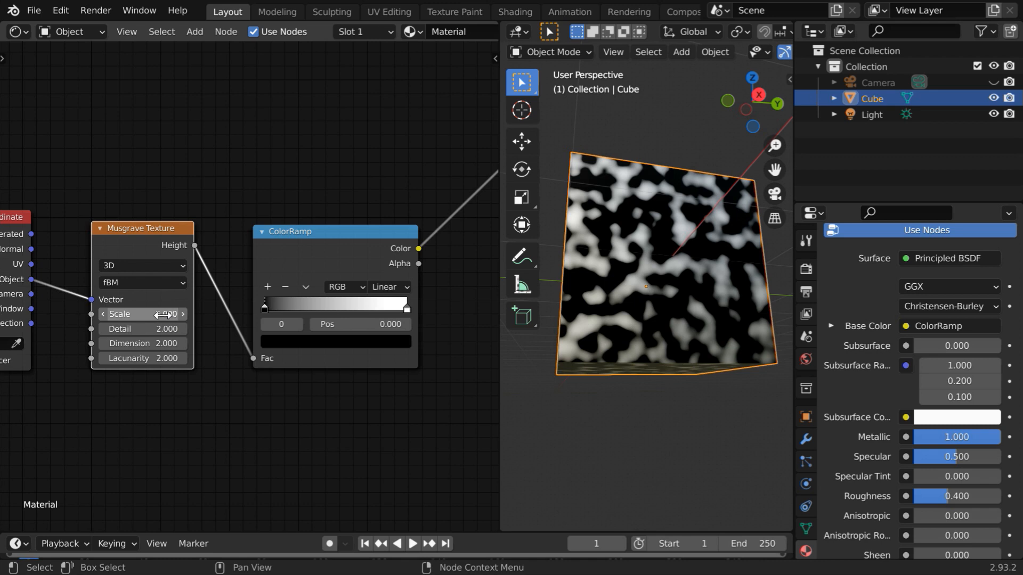
{"action": "left_click_drag", "start_coordinate": [163, 315], "coordinate": [199, 315]}
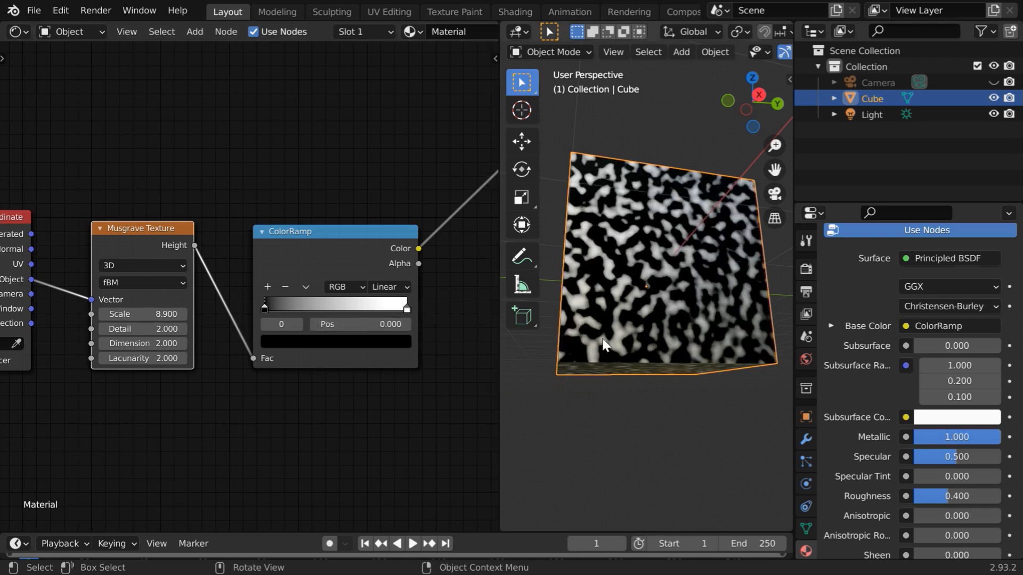
{"action": "left_click_drag", "start_coordinate": [166, 315], "coordinate": [99, 315]}
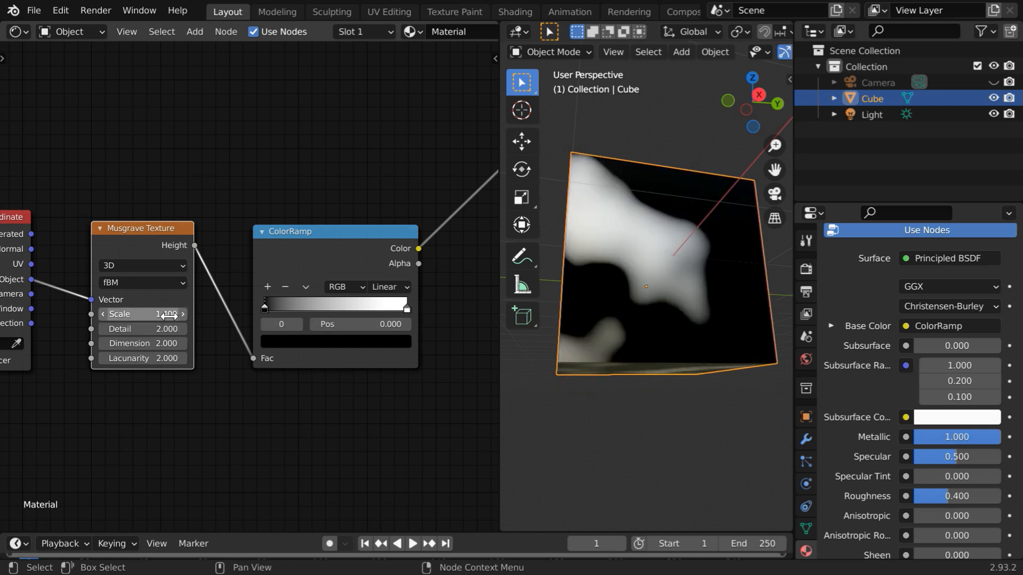
Set the Musgrave Texture's Scale to 3 and its Detail to 10.
{"action": "left_click", "coordinate": [170, 317]}
{"action": "type", "text": "3"}
{"action": "key", "text": "Return"}
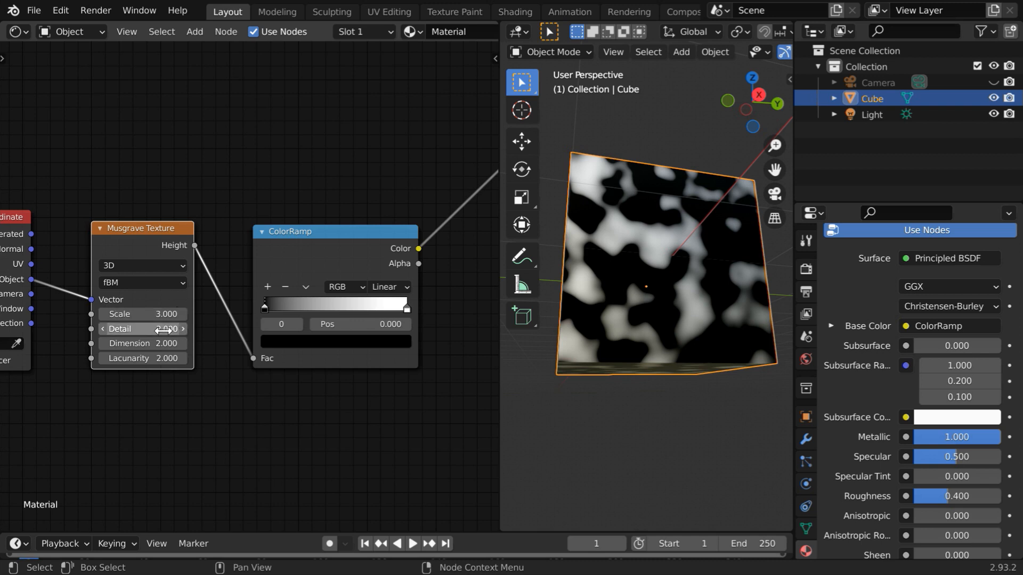
{"action": "left_click", "coordinate": [163, 331]}
{"action": "type", "text": "10"}
{"action": "key", "text": "Return"}
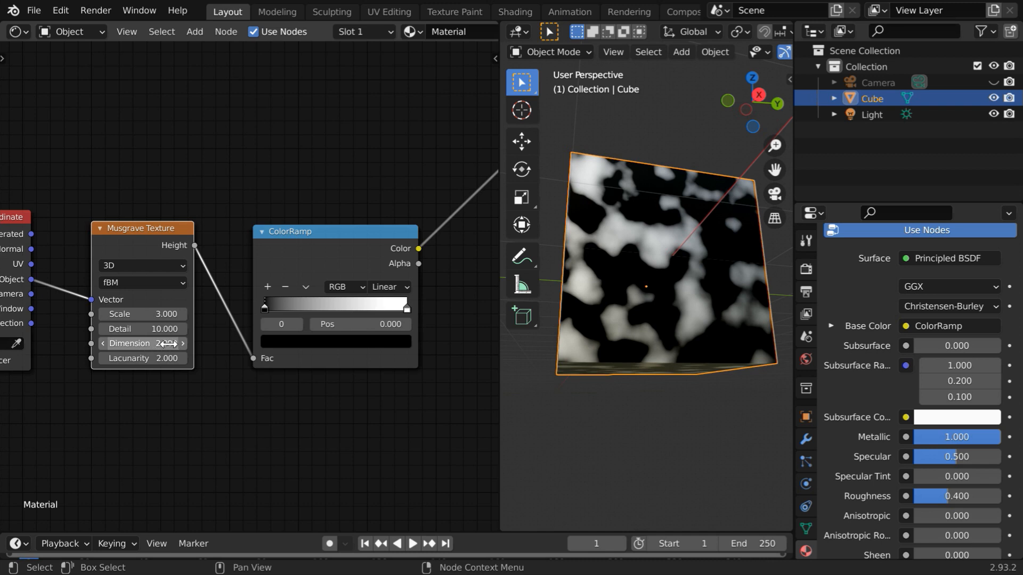
Try Dimension values of 1 and 0.5 on the Musgrave Texture and check the pattern on the cube.
{"action": "left_click", "coordinate": [166, 346]}
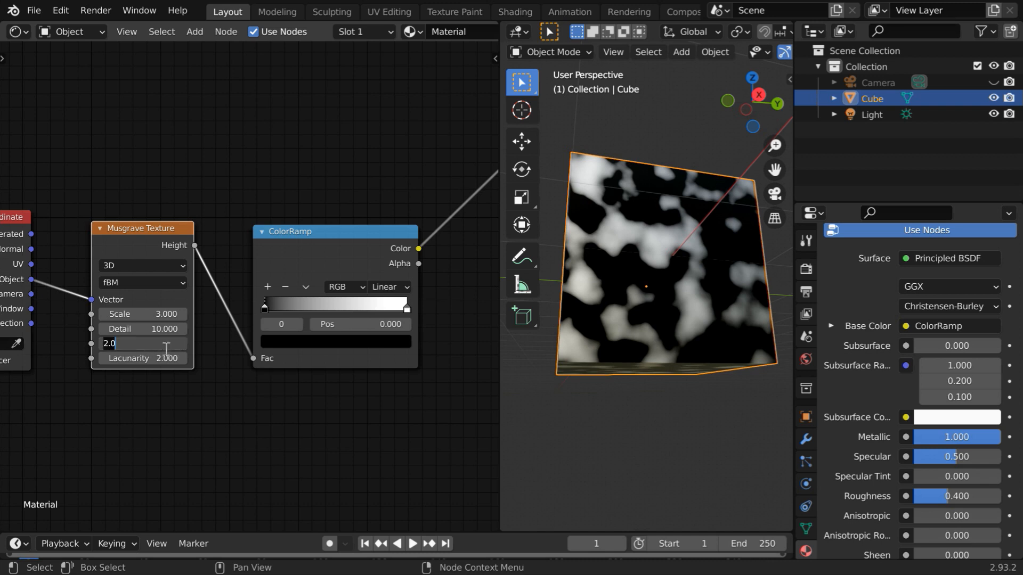
{"action": "type", "text": "1"}
{"action": "key", "text": "Return"}
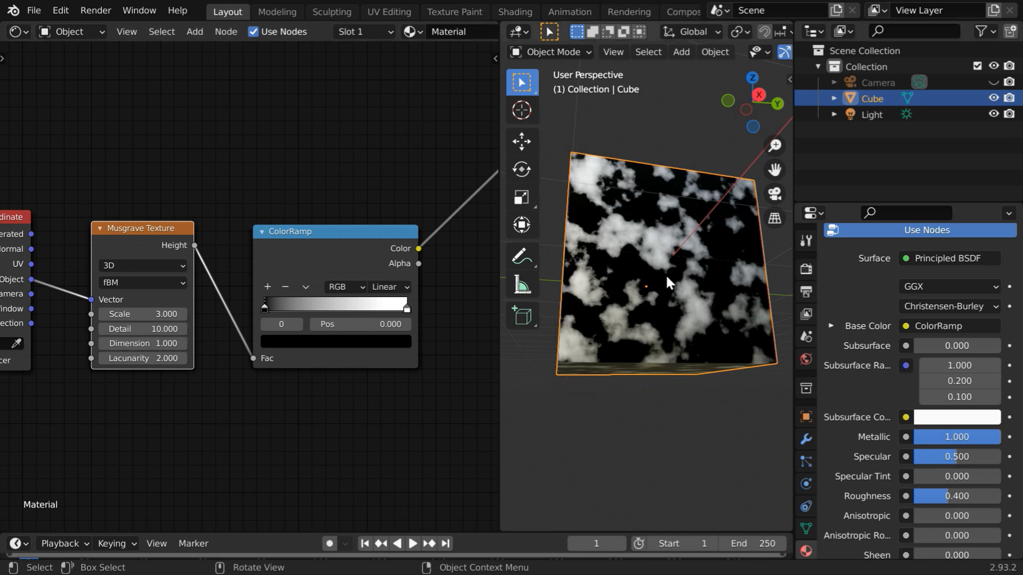
{"action": "scroll", "coordinate": [663, 285], "scroll_direction": "up", "scroll_amount": 3}
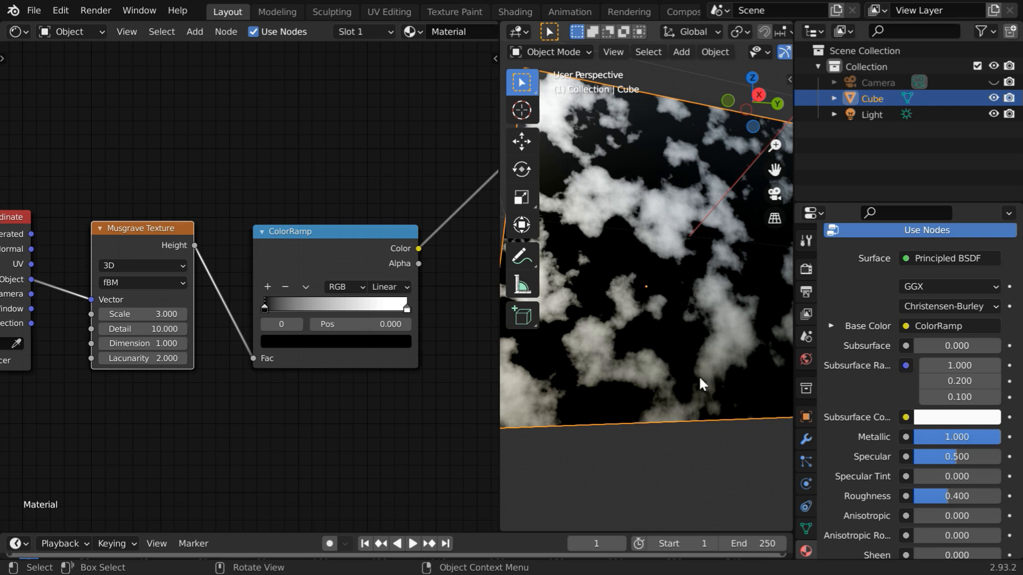
{"action": "left_click", "coordinate": [184, 344]}
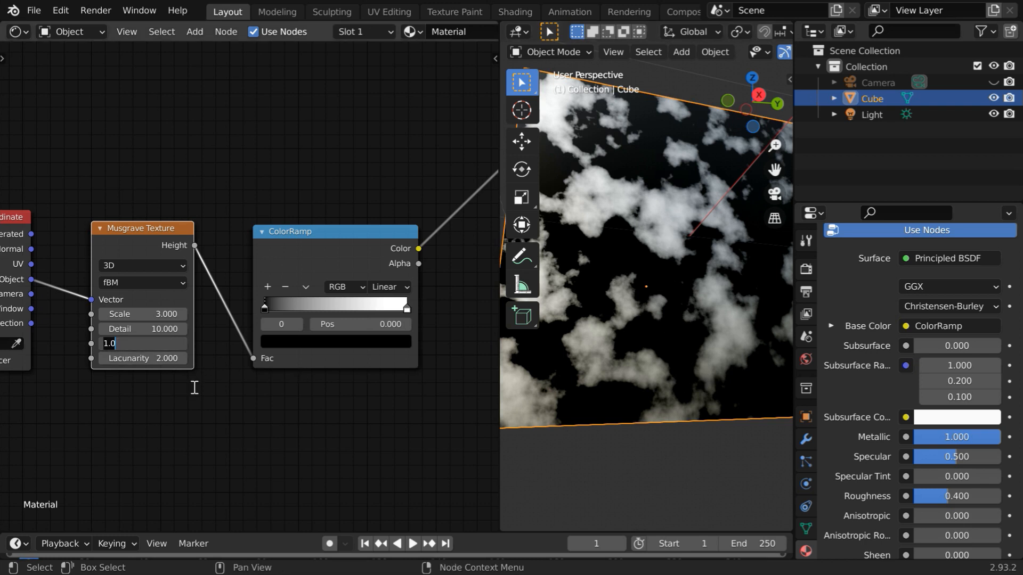
{"action": "type", "text": ".5"}
{"action": "key", "text": "Return"}
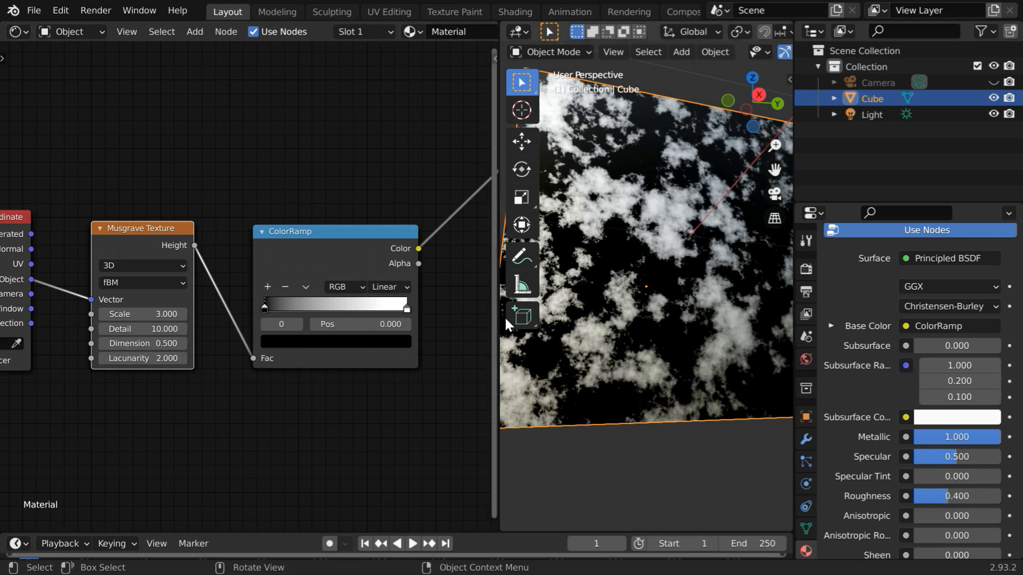
{"action": "middle_click_drag", "start_coordinate": [603, 330], "coordinate": [657, 291]}
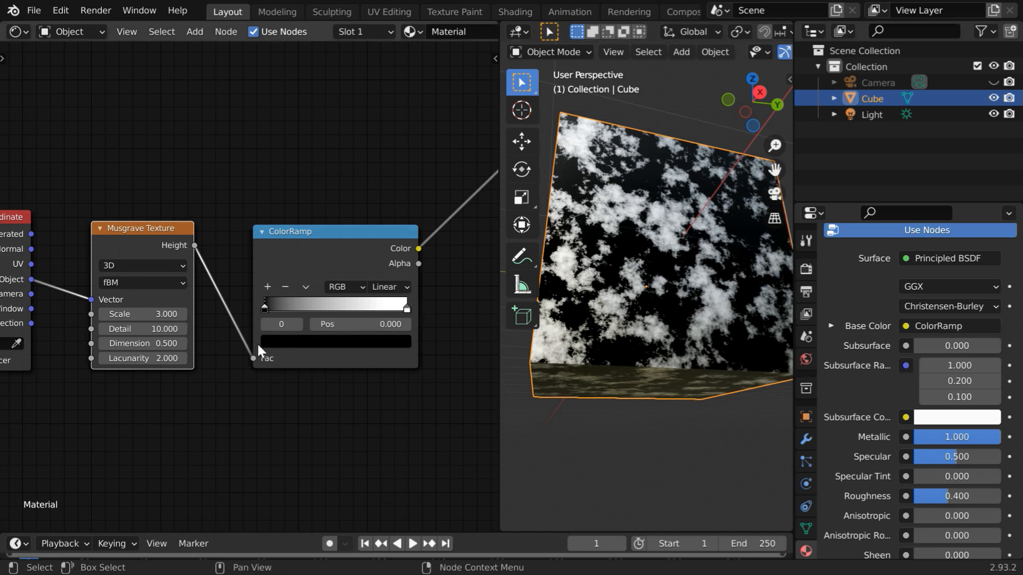
Try a finer Musgrave Texture pattern on the cube with a Dimension of 0.25.
{"action": "left_click", "coordinate": [169, 344]}
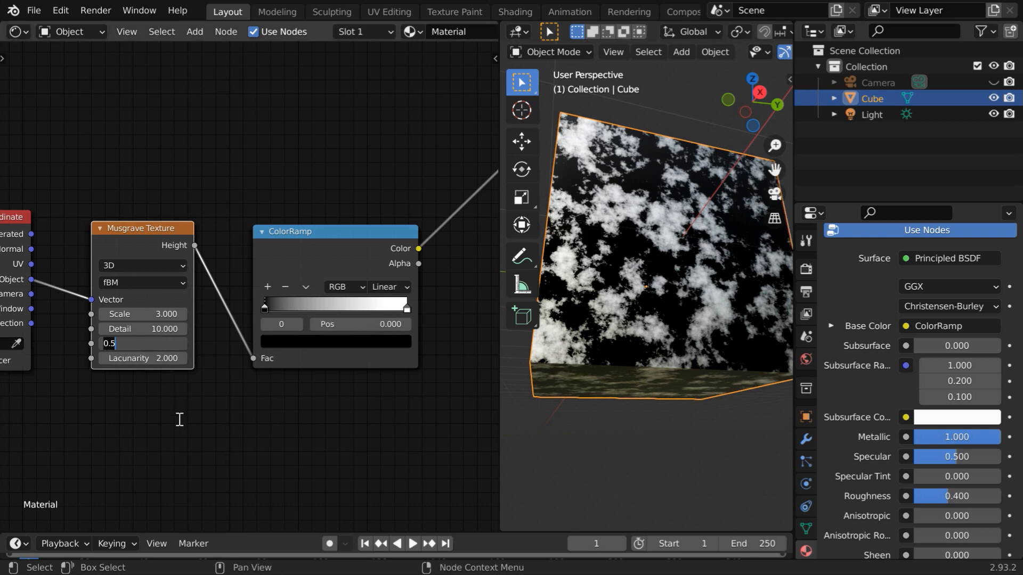
{"action": "type", "text": ".25"}
{"action": "key", "text": "Return"}
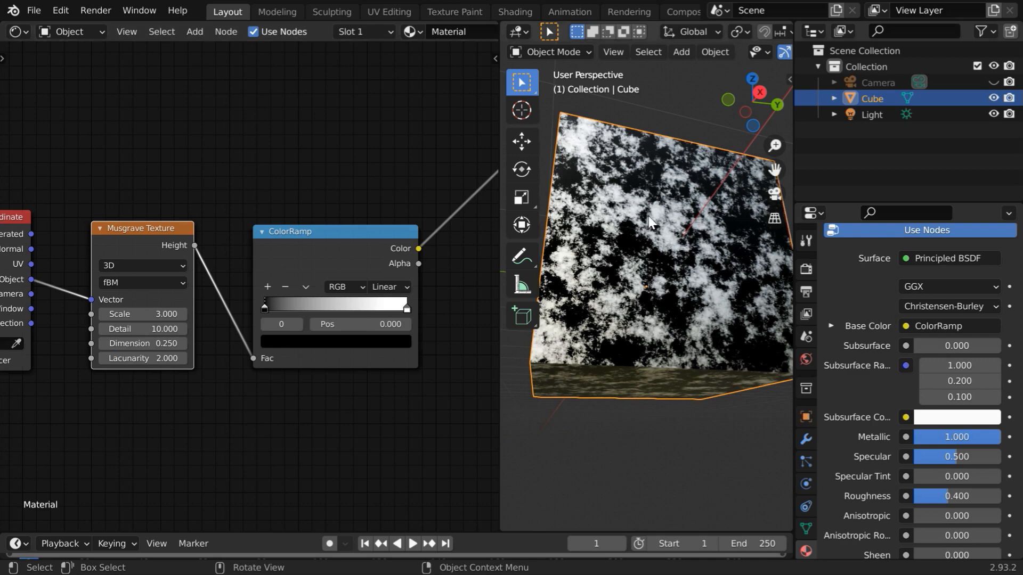
{"action": "mouse_move", "coordinate": [616, 290]}
{"action": "middle_mouse_down"}
{"action": "mouse_move", "coordinate": [734, 272]}
{"action": "mouse_move", "coordinate": [619, 328]}
{"action": "mouse_move", "coordinate": [609, 292]}
{"action": "middle_mouse_up"}
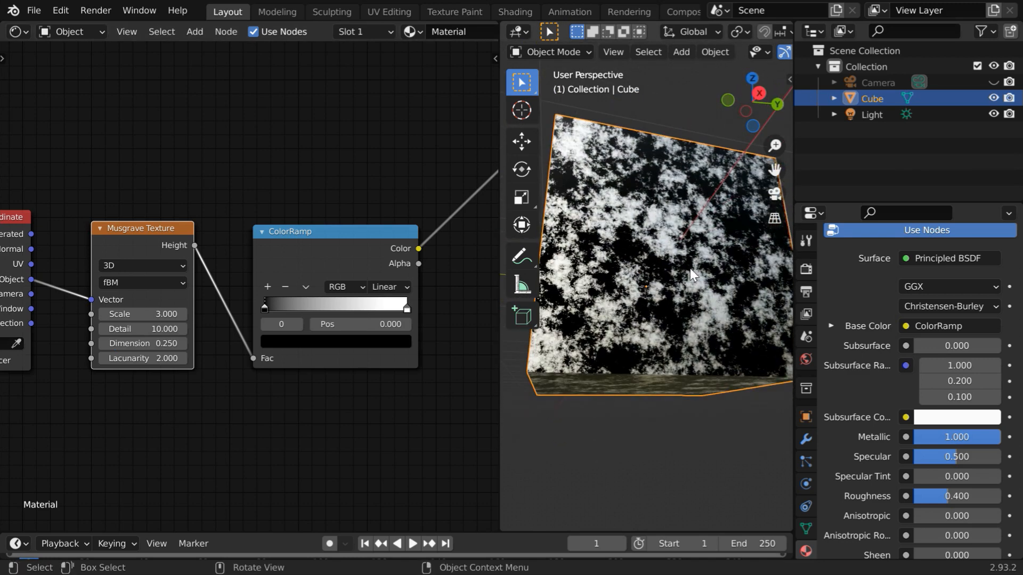
{"action": "mouse_move", "coordinate": [715, 302]}
{"action": "middle_mouse_down"}
{"action": "mouse_move", "coordinate": [635, 328]}
{"action": "mouse_move", "coordinate": [706, 317]}
{"action": "mouse_move", "coordinate": [714, 305]}
{"action": "middle_mouse_up"}
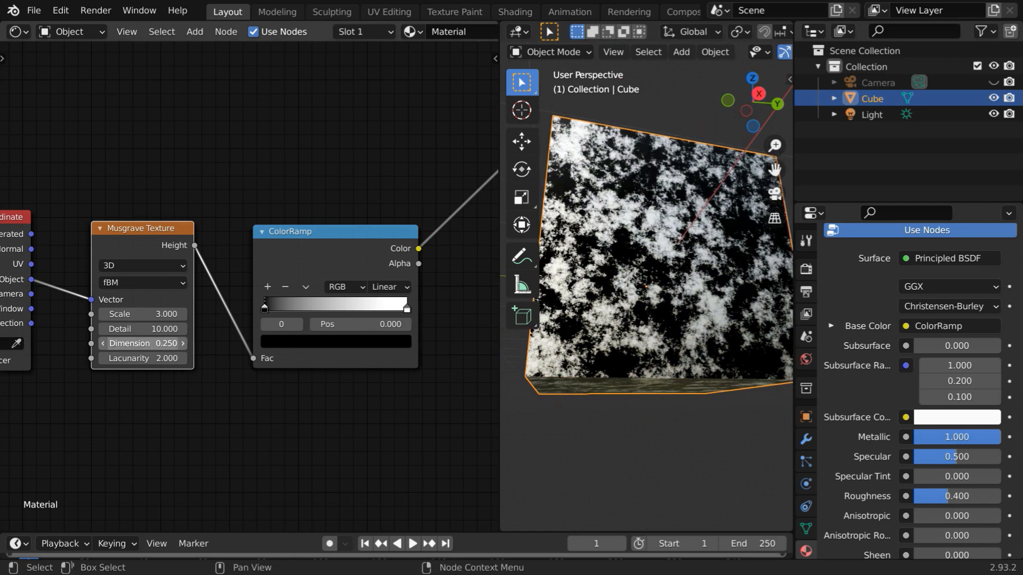
Set the Musgrave Texture's Dimension to 0.4 and check the pattern on the cube's faces.
{"action": "left_click", "coordinate": [162, 347]}
{"action": "key", "text": "BackSpace"}
{"action": "type", "text": ".4"}
{"action": "key", "text": "Return"}
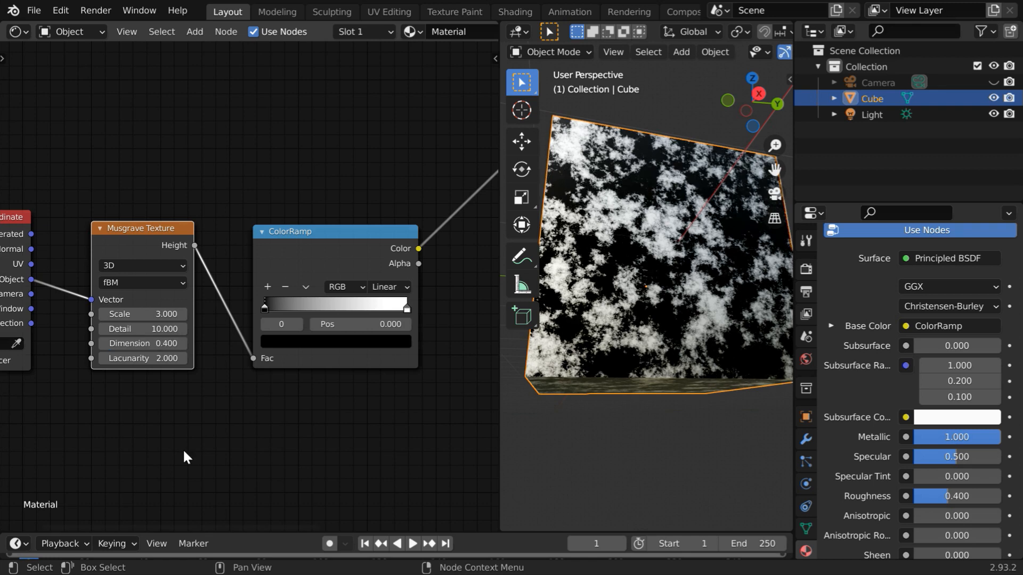
{"action": "scroll", "coordinate": [657, 306], "scroll_direction": "up", "scroll_amount": 3}
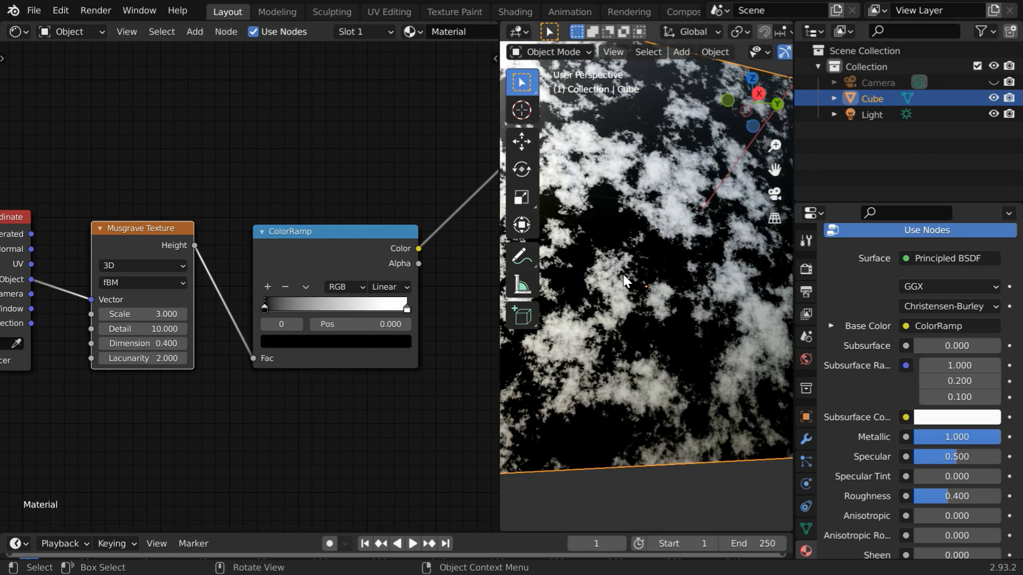
{"action": "scroll", "coordinate": [626, 282], "scroll_direction": "down", "scroll_amount": 4}
{"action": "middle_click_drag", "start_coordinate": [569, 291], "coordinate": [636, 296]}
{"action": "scroll", "coordinate": [637, 299], "scroll_direction": "up", "scroll_amount": 4}
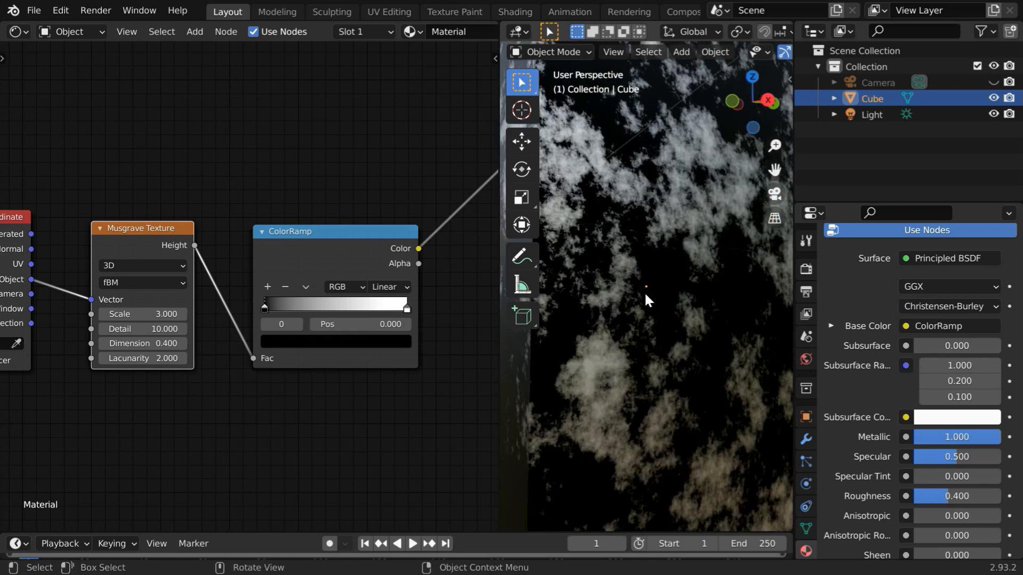
{"action": "scroll", "coordinate": [661, 352], "scroll_direction": "down", "scroll_amount": 3}
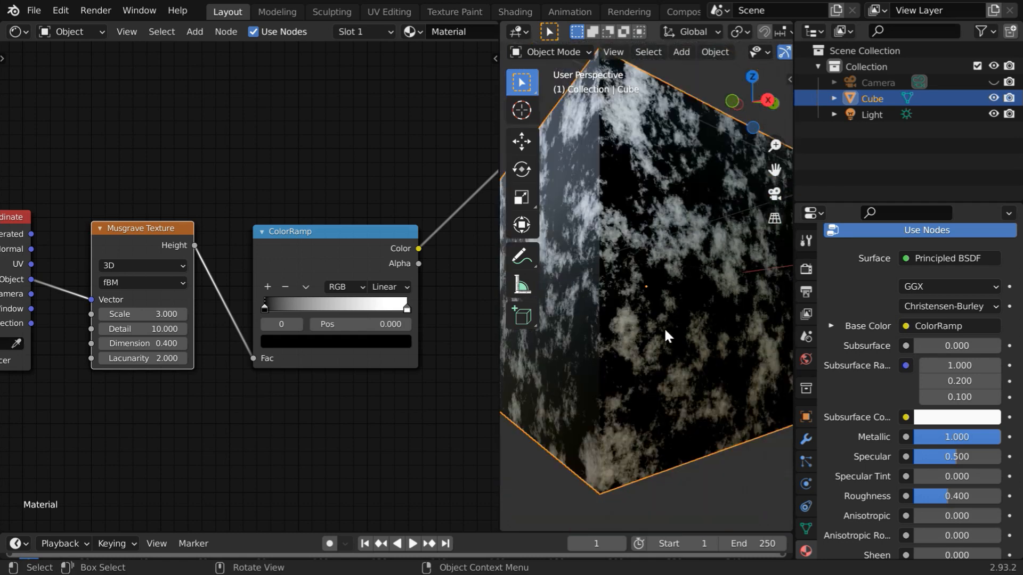
{"action": "middle_click_drag", "start_coordinate": [664, 337], "coordinate": [637, 324]}
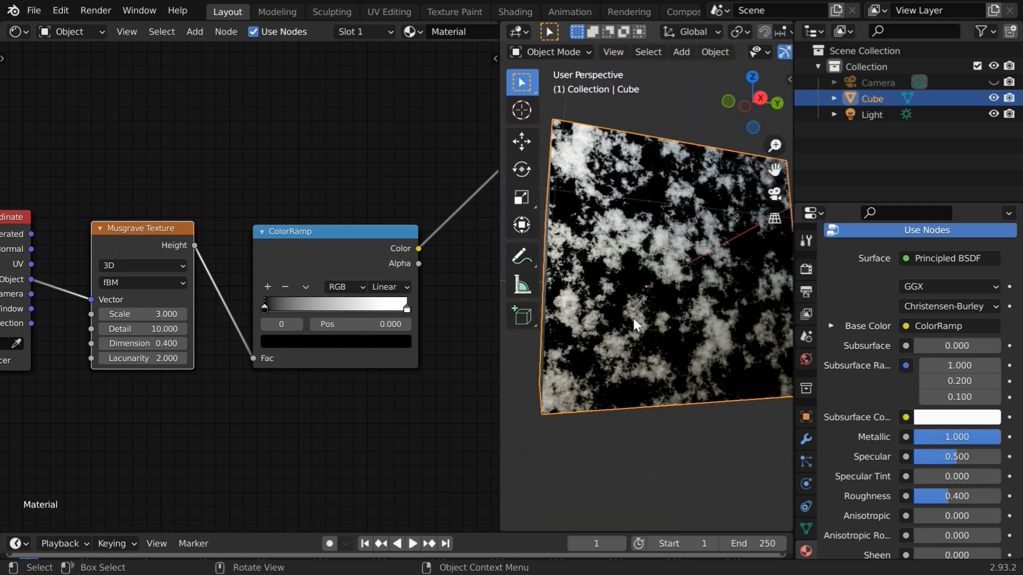
Add a Bump node just below the ColorRamp, ahead of the Principled BSDF.
{"action": "scroll", "coordinate": [322, 277], "scroll_direction": "down", "scroll_amount": 2}
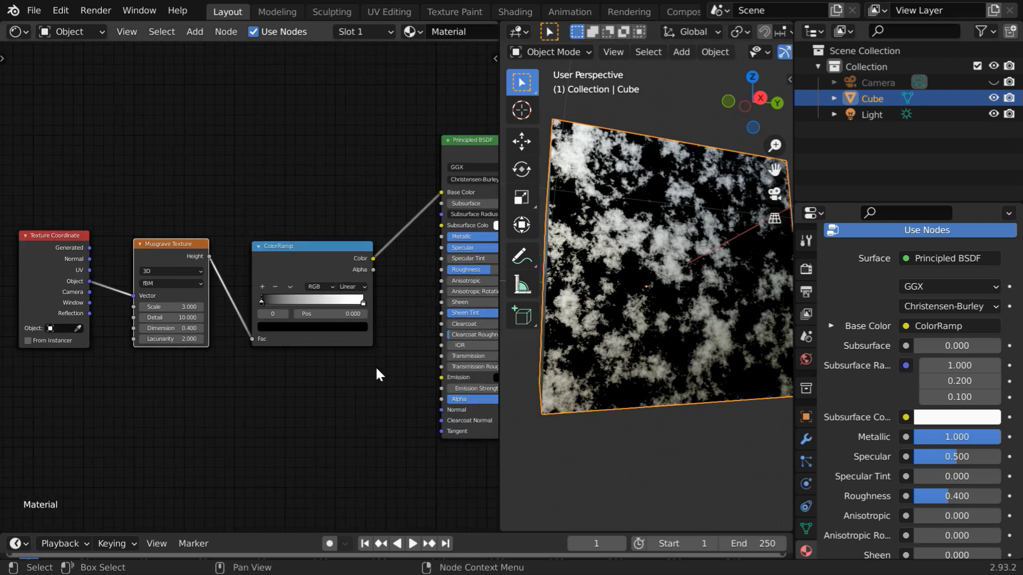
{"action": "middle_click_drag", "start_coordinate": [376, 373], "coordinate": [260, 303]}
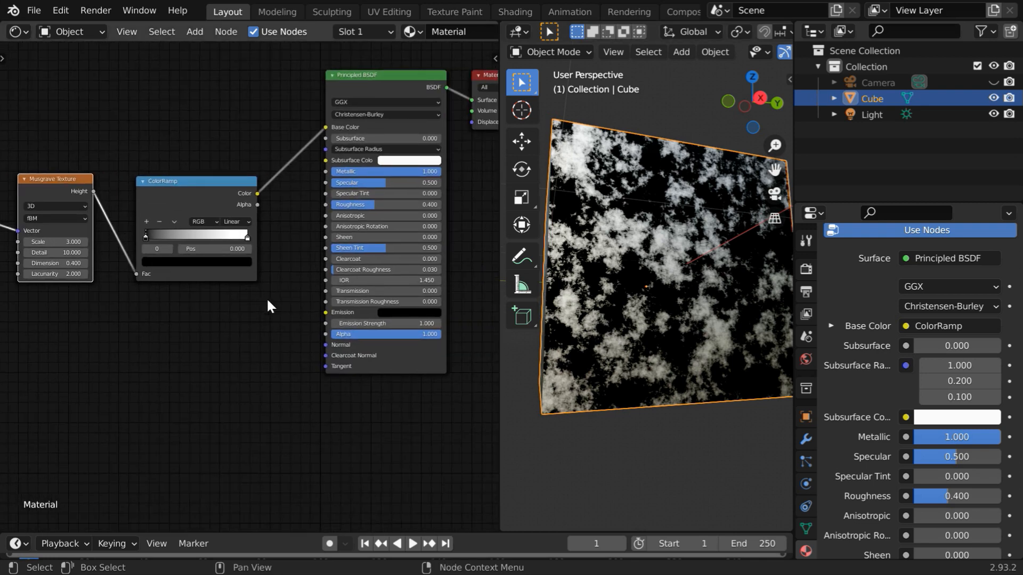
{"action": "left_click", "coordinate": [197, 33]}
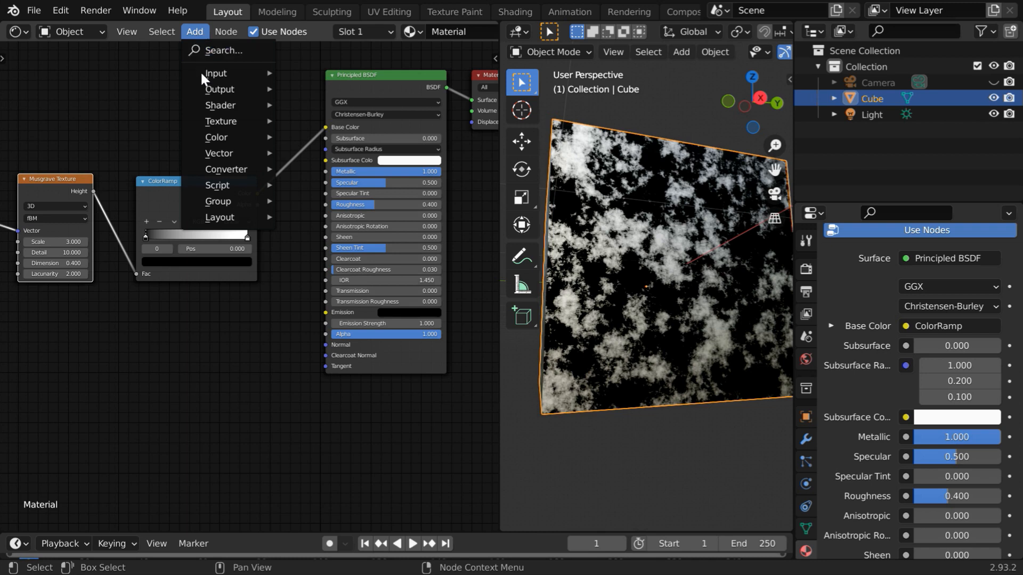
{"action": "mouse_move", "coordinate": [212, 150]}
{"action": "left_click", "coordinate": [327, 151]}
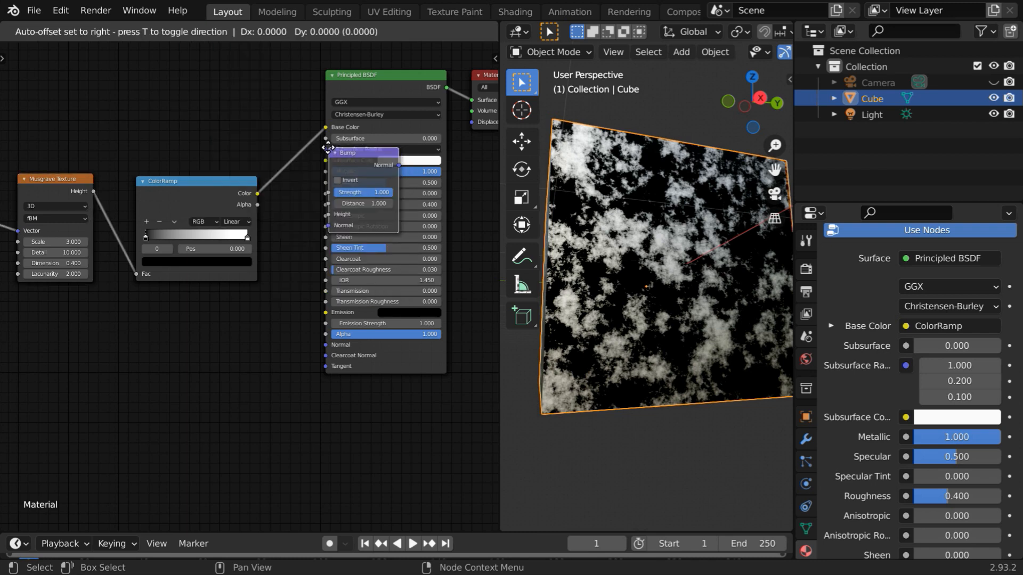
{"action": "left_click", "coordinate": [219, 304]}
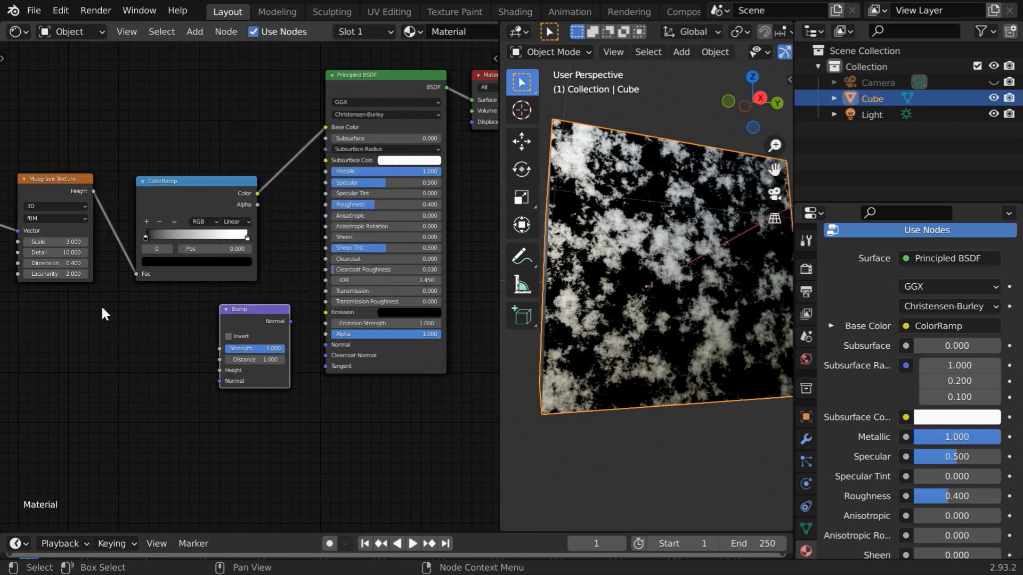
Shift the Texture Coordinate, Musgrave Texture and ColorRamp nodes away from the Principled BSDF and place the Bump node in the widened gap.
{"action": "middle_click_drag", "start_coordinate": [101, 311], "coordinate": [307, 322]}
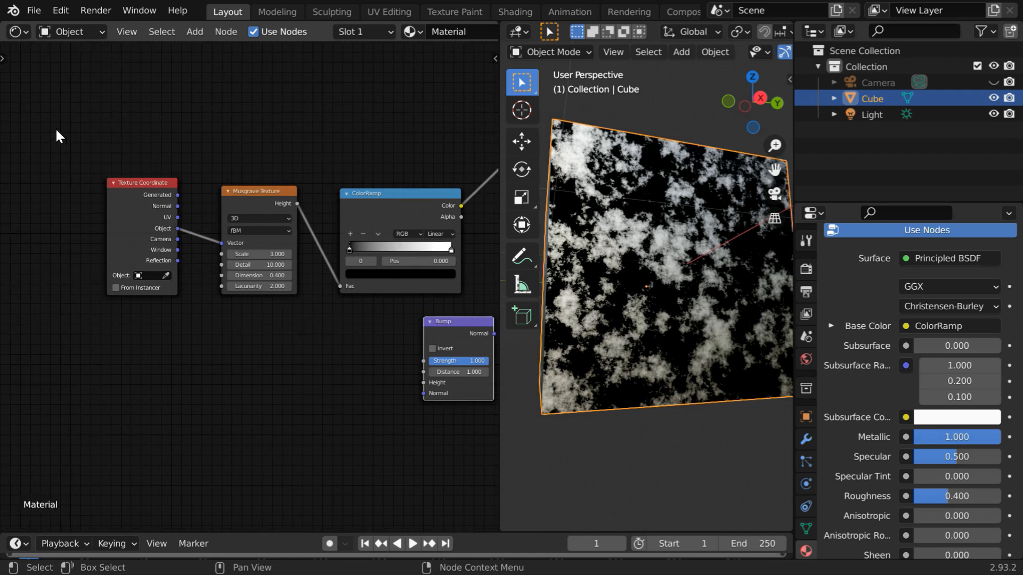
{"action": "left_click_drag", "start_coordinate": [56, 130], "coordinate": [476, 289]}
{"action": "left_click_drag", "start_coordinate": [370, 194], "coordinate": [210, 208]}
{"action": "scroll", "coordinate": [258, 277], "scroll_direction": "down", "scroll_amount": 3}
{"action": "middle_click_drag", "start_coordinate": [338, 277], "coordinate": [258, 269]}
{"action": "left_click_drag", "start_coordinate": [301, 300], "coordinate": [248, 259]}
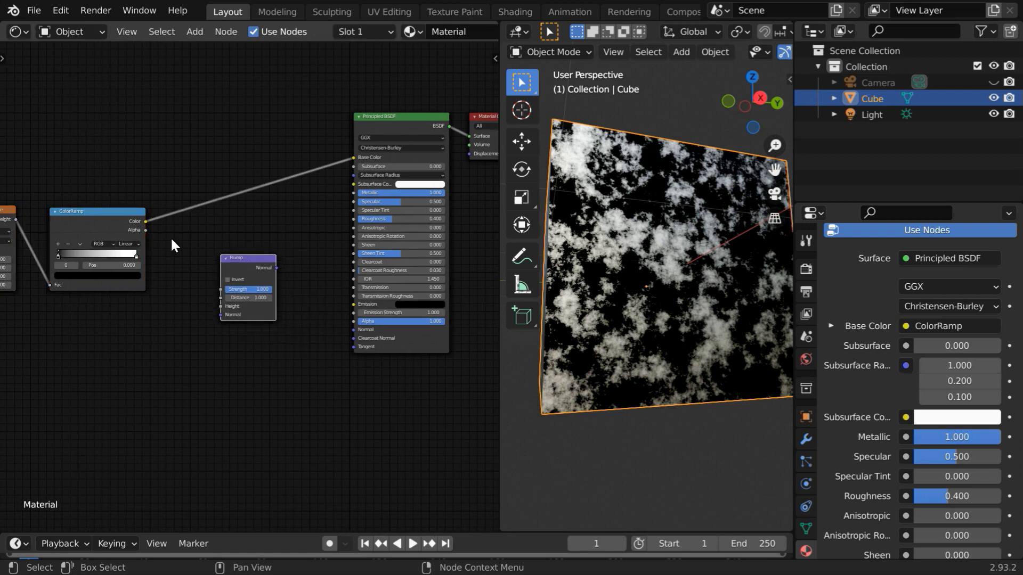
Reroute the ColorRamp's Color output from Base Color to the Bump node's Height, and connect the Bump's Normal to the Principled BSDF's Normal.
{"action": "scroll", "coordinate": [145, 254], "scroll_direction": "up", "scroll_amount": 1}
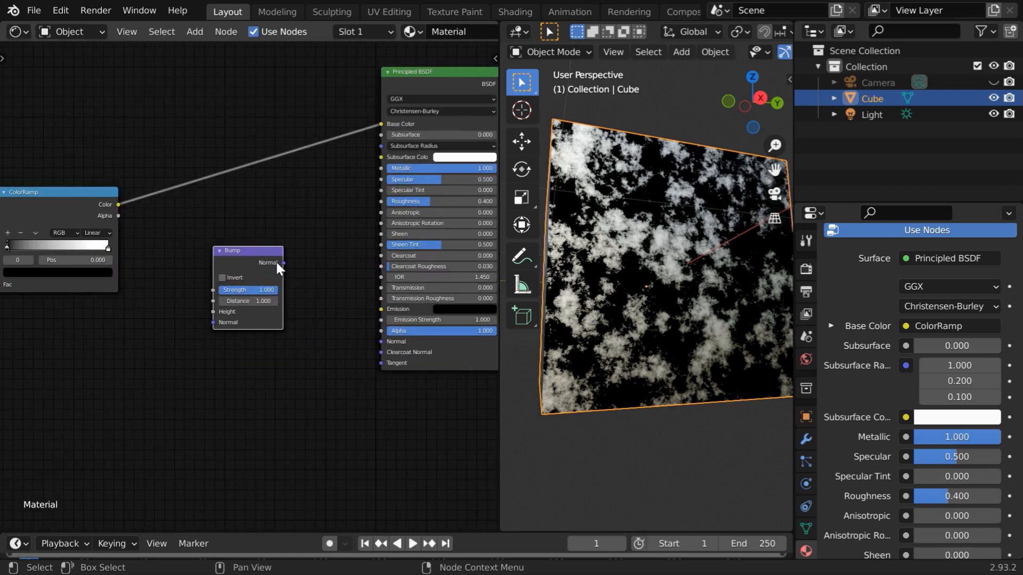
{"action": "left_click_drag", "start_coordinate": [380, 125], "coordinate": [212, 311]}
{"action": "scroll", "coordinate": [261, 310], "scroll_direction": "up", "scroll_amount": 2}
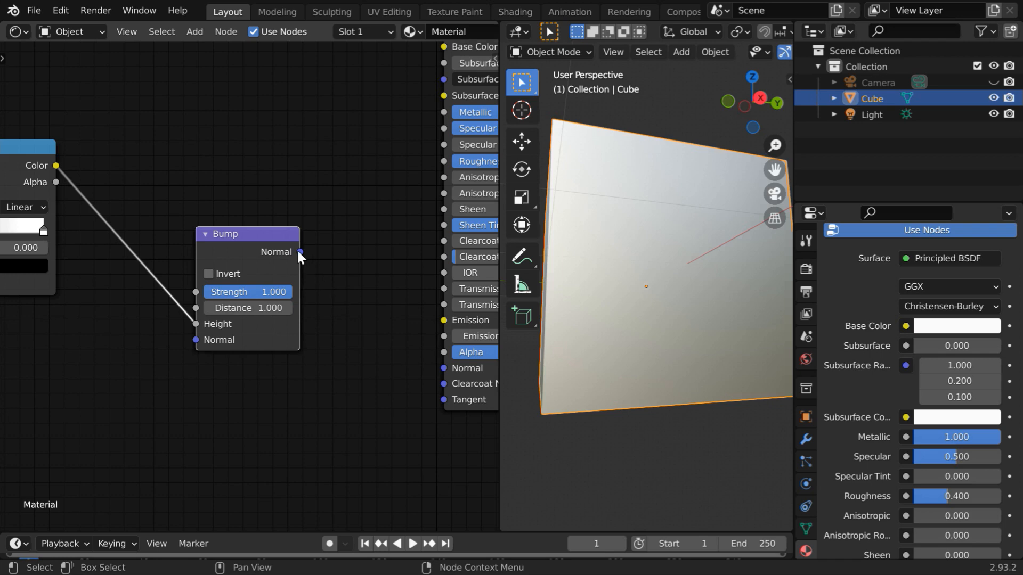
{"action": "left_click_drag", "start_coordinate": [300, 252], "coordinate": [443, 368]}
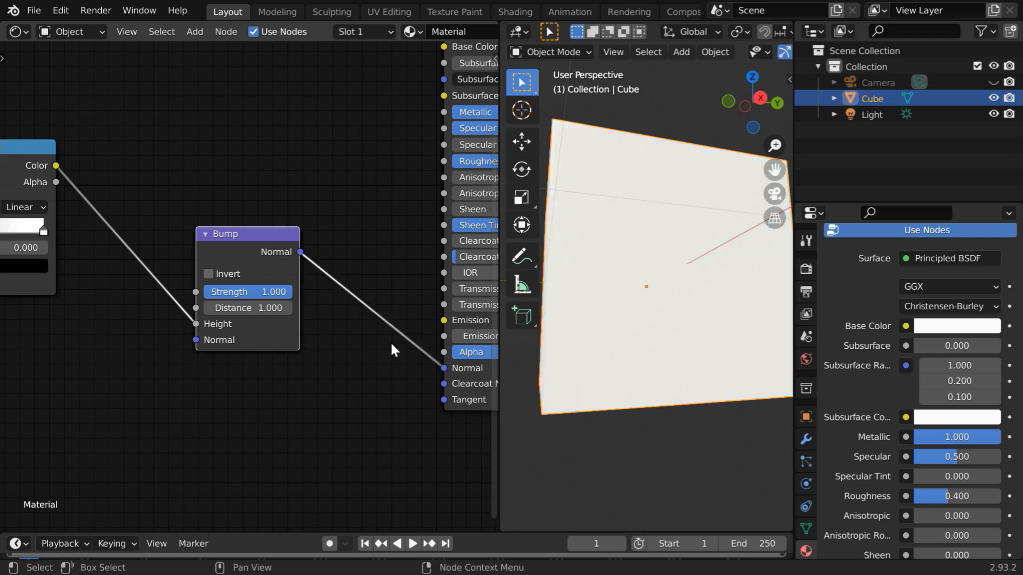
{"action": "scroll", "coordinate": [331, 325], "scroll_direction": "down", "scroll_amount": 1}
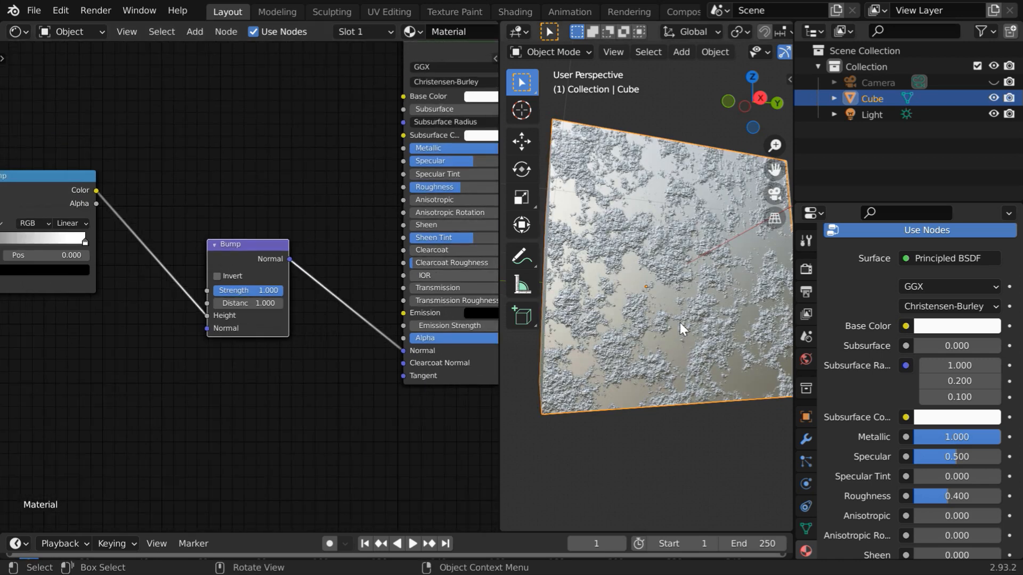
Enable Invert on the Bump node and inspect the relief on the cube's faces.
{"action": "middle_click_drag", "start_coordinate": [680, 323], "coordinate": [630, 205]}
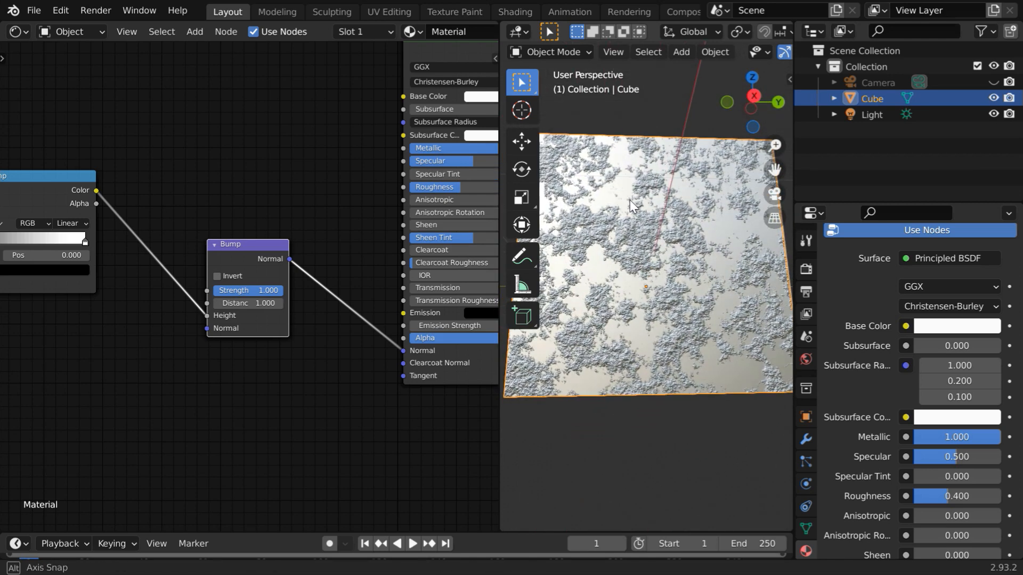
{"action": "scroll", "coordinate": [600, 332], "scroll_direction": "up", "scroll_amount": 2}
{"action": "middle_click_drag", "start_coordinate": [600, 331], "coordinate": [682, 328]}
{"action": "scroll", "coordinate": [687, 283], "scroll_direction": "up", "scroll_amount": 4}
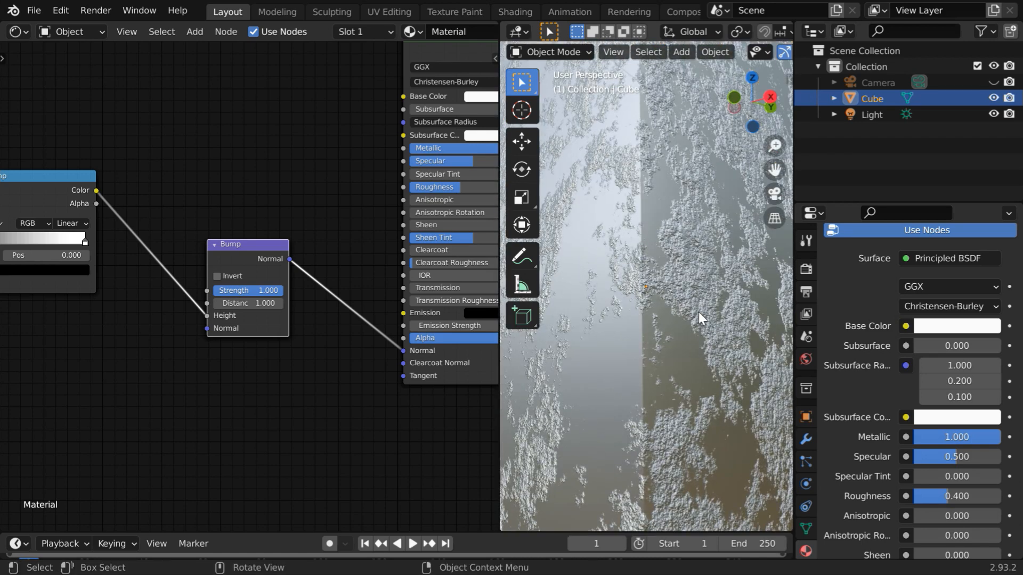
{"action": "scroll", "coordinate": [687, 314], "scroll_direction": "down", "scroll_amount": 3}
{"action": "middle_click_drag", "start_coordinate": [677, 318], "coordinate": [652, 331]}
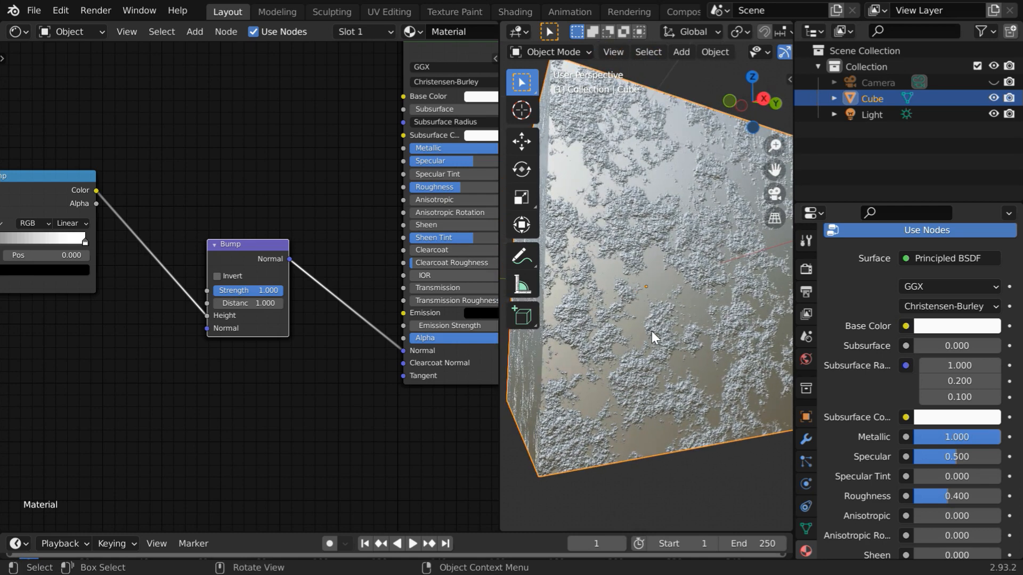
{"action": "left_click", "coordinate": [221, 277]}
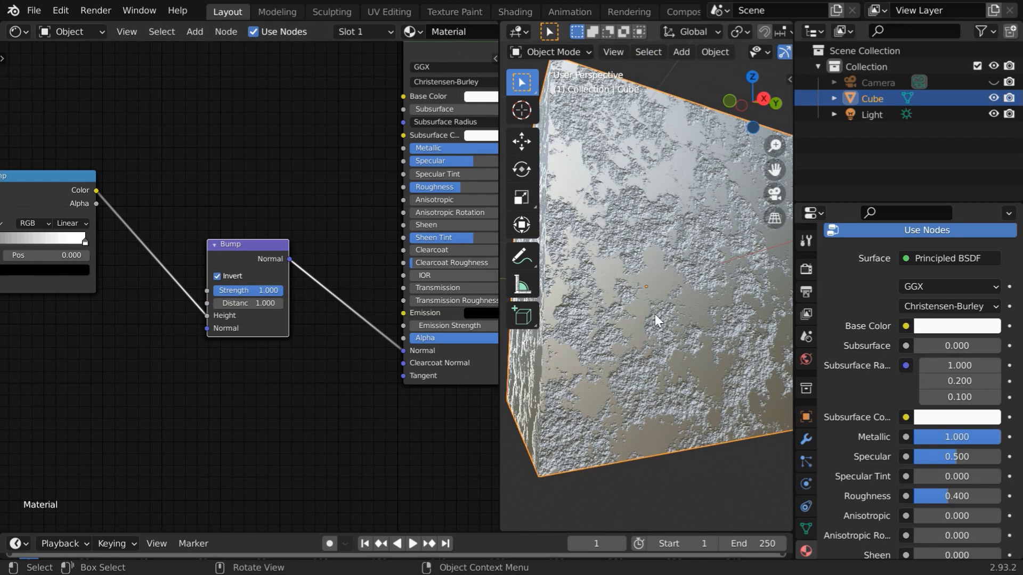
{"action": "middle_click_drag", "start_coordinate": [657, 319], "coordinate": [712, 363]}
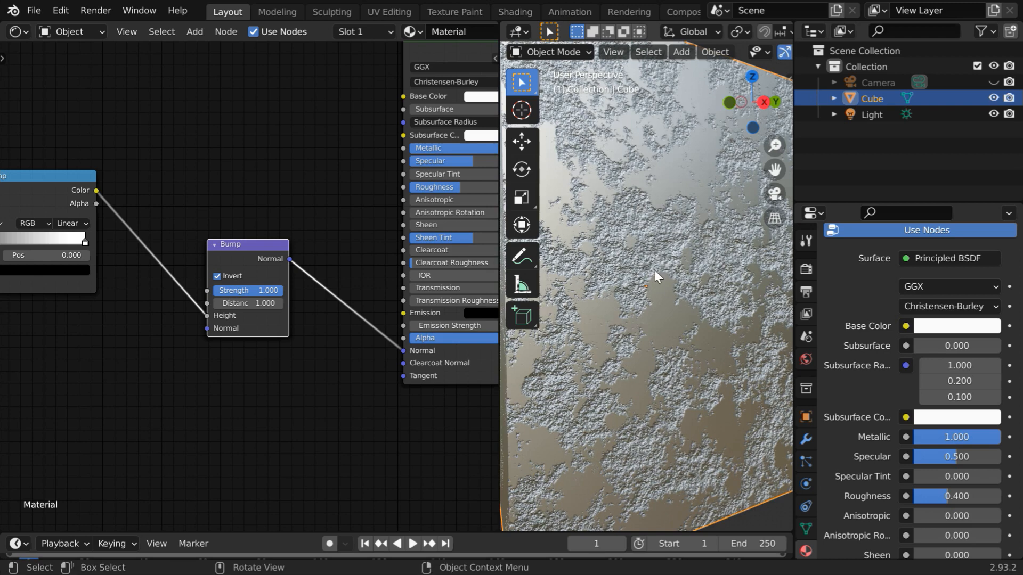
{"action": "scroll", "coordinate": [655, 271], "scroll_direction": "down", "scroll_amount": 4}
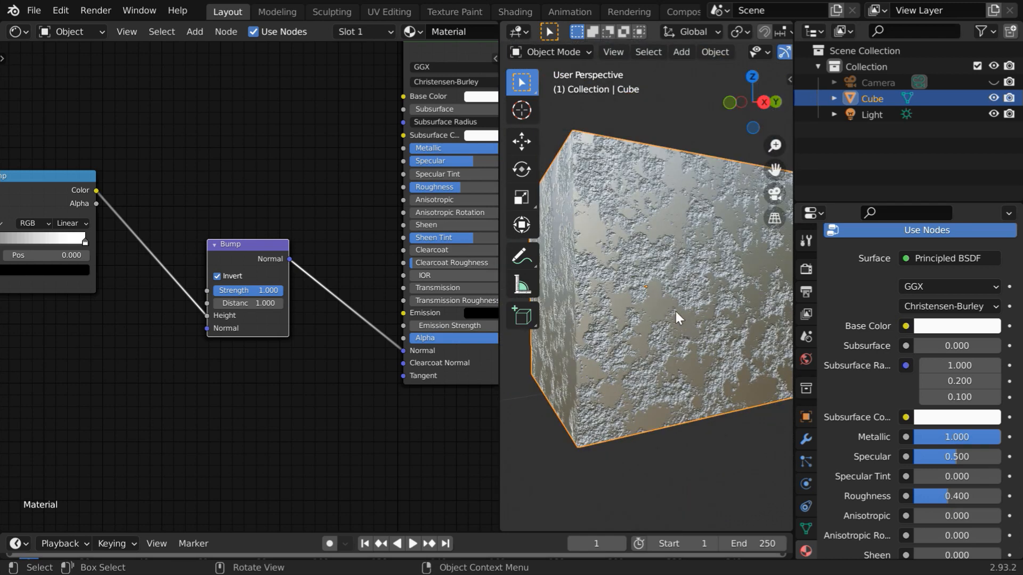
Duplicate the ColorRamp node and place the copy directly above the original.
{"action": "middle_click_drag", "start_coordinate": [160, 234], "coordinate": [255, 295]}
{"action": "scroll", "coordinate": [251, 309], "scroll_direction": "down", "scroll_amount": 2}
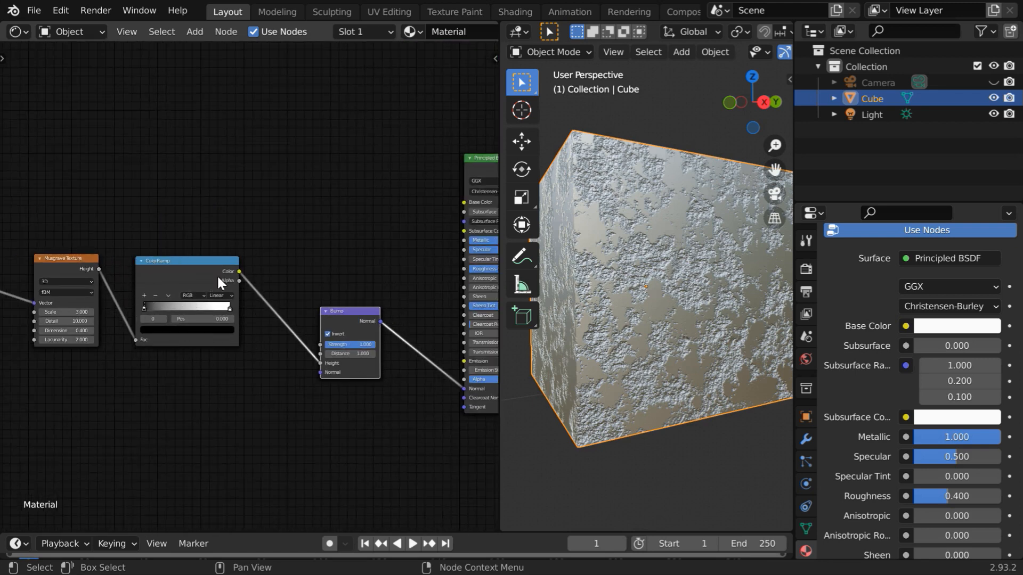
{"action": "middle_click_drag", "start_coordinate": [267, 343], "coordinate": [210, 322]}
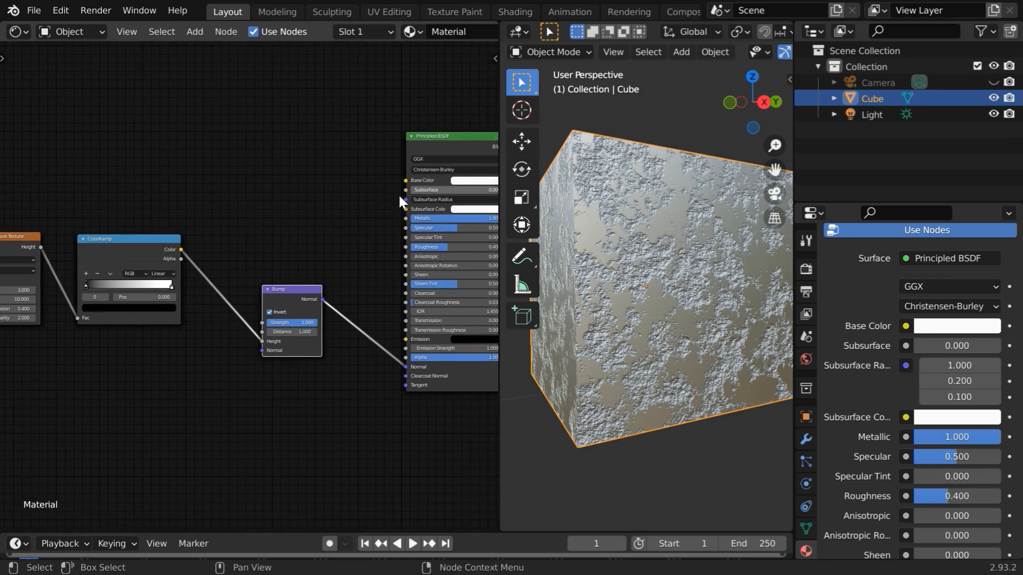
{"action": "scroll", "coordinate": [128, 249], "scroll_direction": "up", "scroll_amount": 1}
{"action": "left_click", "coordinate": [125, 239]}
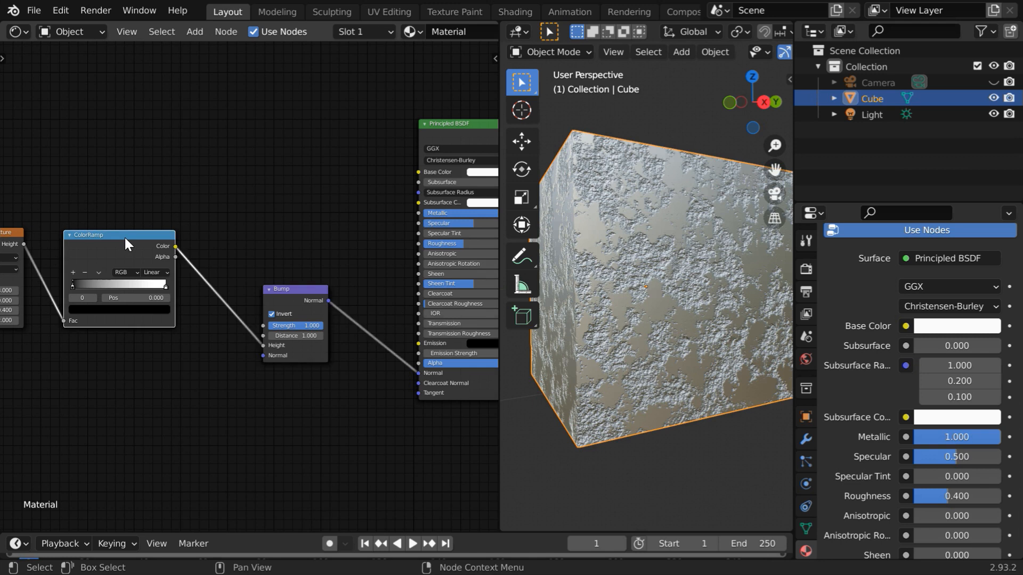
{"action": "key", "text": "shift+d"}
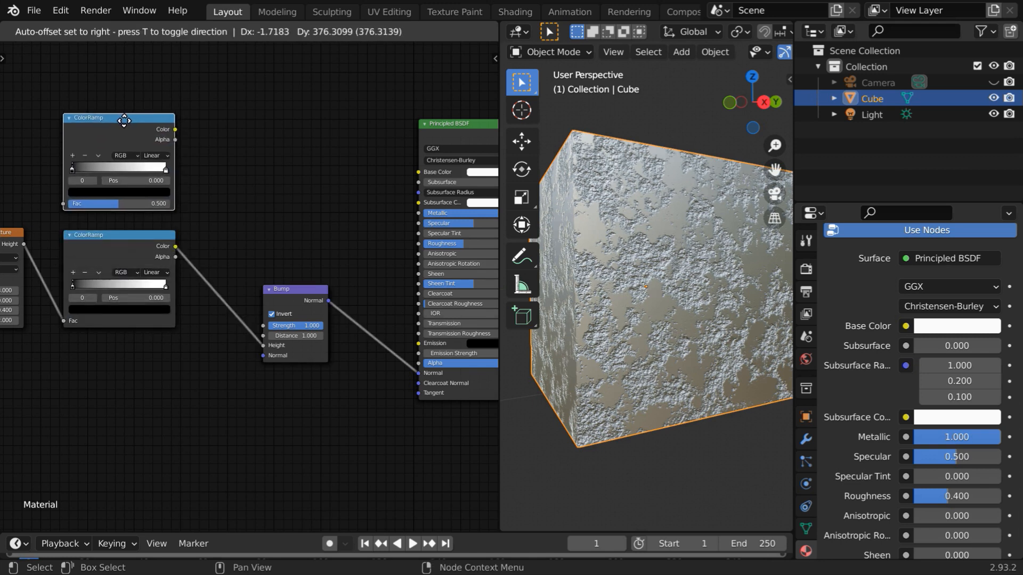
{"action": "left_click", "coordinate": [126, 123]}
Connect the Musgrave Texture's Height to the upper ColorRamp's Fac and that ramp's Color to the Principled BSDF's Base Color.
{"action": "middle_click_drag", "start_coordinate": [161, 216], "coordinate": [281, 311]}
{"action": "scroll", "coordinate": [274, 312], "scroll_direction": "up", "scroll_amount": 2}
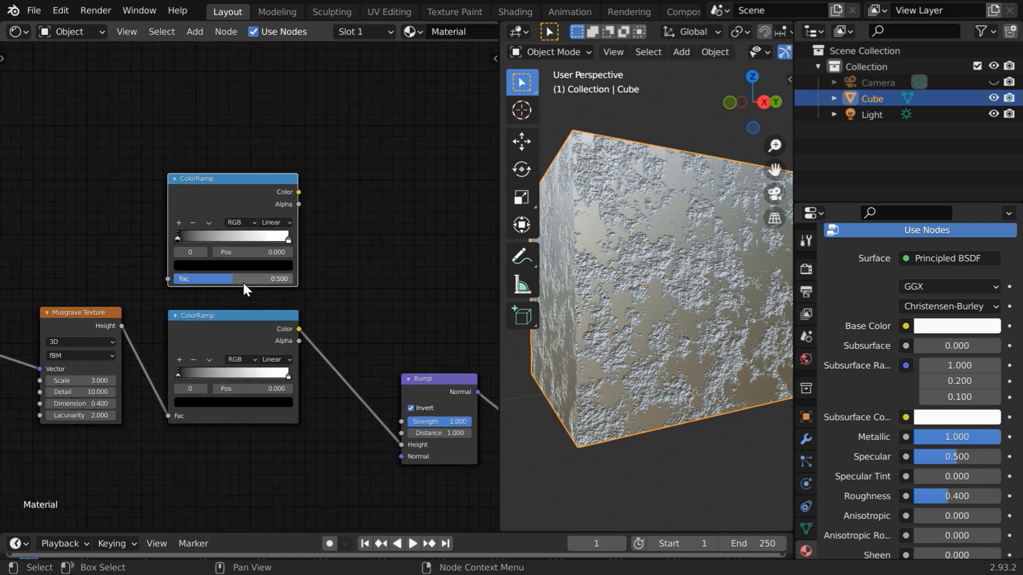
{"action": "left_click_drag", "start_coordinate": [122, 327], "coordinate": [174, 277]}
{"action": "middle_click_drag", "start_coordinate": [325, 245], "coordinate": [200, 254]}
{"action": "scroll", "coordinate": [200, 250], "scroll_direction": "up", "scroll_amount": 1}
{"action": "left_click_drag", "start_coordinate": [155, 187], "coordinate": [465, 238]}
{"action": "scroll", "coordinate": [341, 283], "scroll_direction": "down", "scroll_amount": 1}
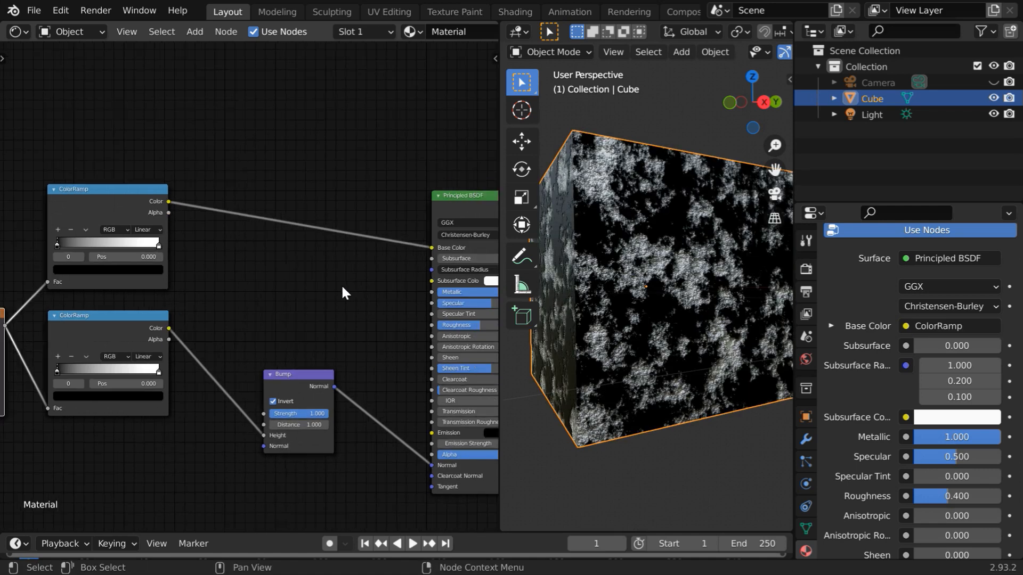
Change the upper ColorRamp's black start stop to white.
{"action": "middle_click_drag", "start_coordinate": [101, 300], "coordinate": [150, 301]}
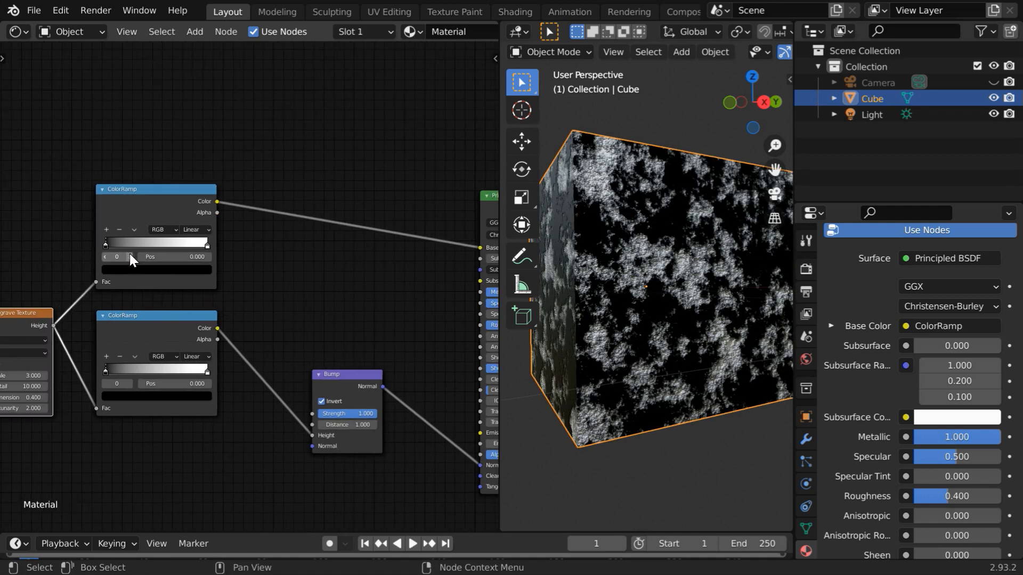
{"action": "scroll", "coordinate": [199, 292], "scroll_direction": "up", "scroll_amount": 2}
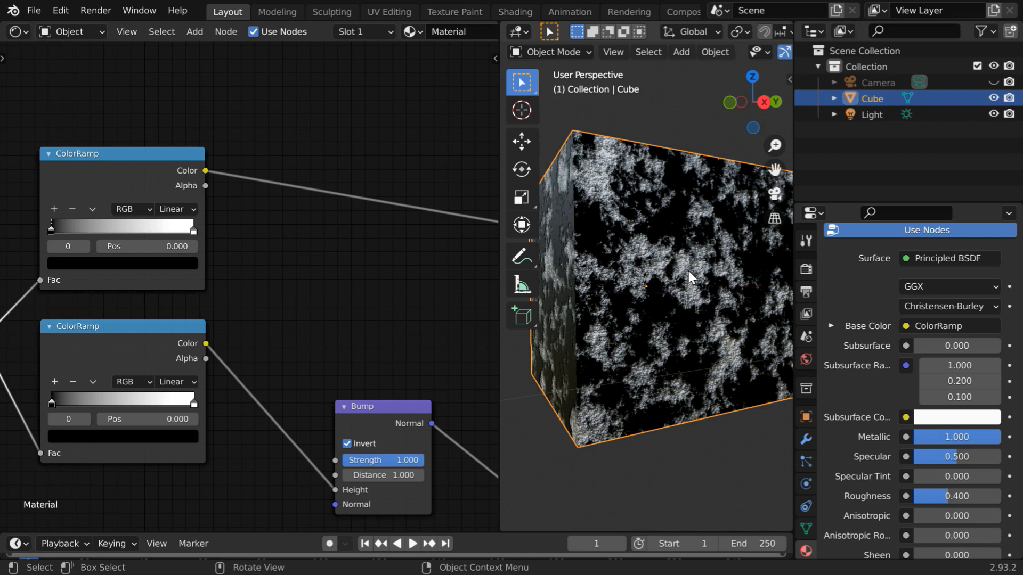
{"action": "scroll", "coordinate": [688, 268], "scroll_direction": "up", "scroll_amount": 3}
{"action": "scroll", "coordinate": [703, 288], "scroll_direction": "down", "scroll_amount": 3}
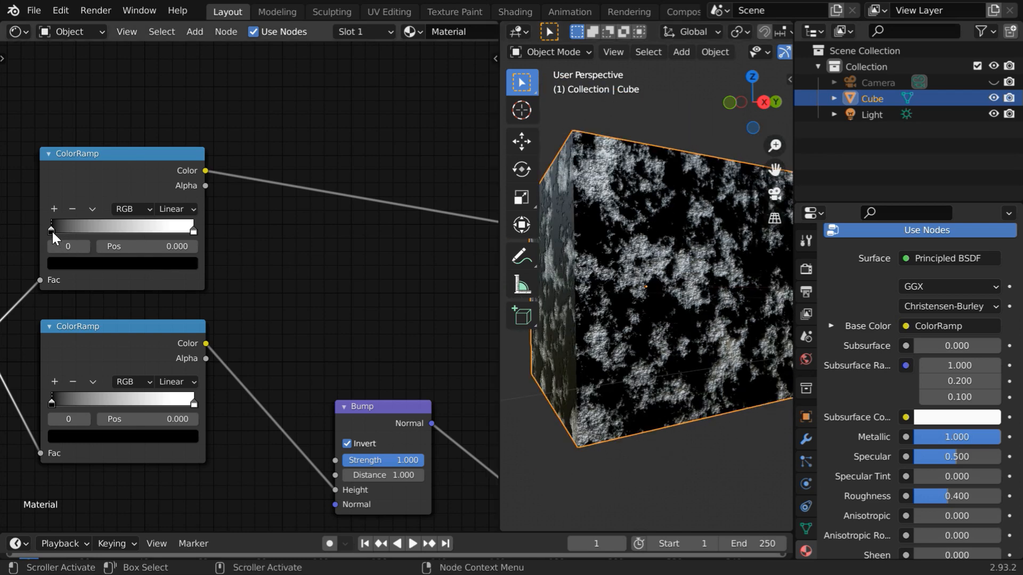
{"action": "left_click", "coordinate": [87, 263]}
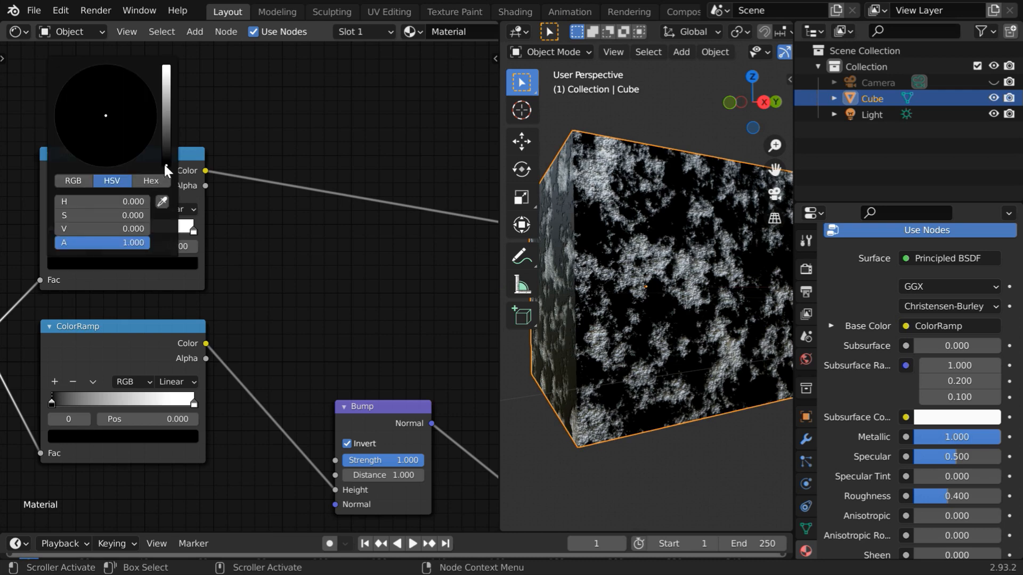
{"action": "left_click_drag", "start_coordinate": [164, 162], "coordinate": [170, 67]}
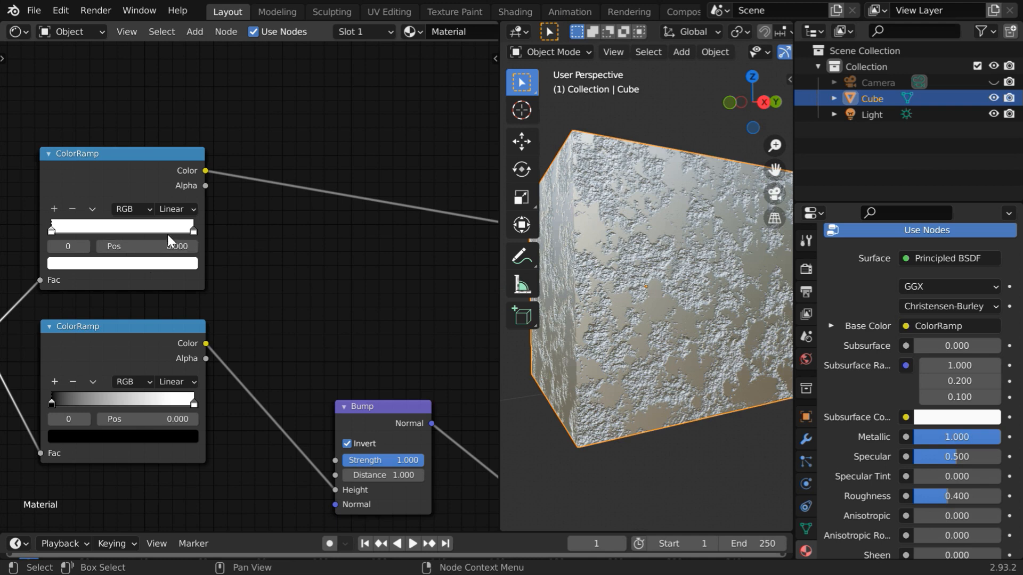
Colour the upper ColorRamp's end stop orange with Hue 0.03, Saturation 1 and Value 0.9.
{"action": "left_click", "coordinate": [193, 231]}
{"action": "left_click", "coordinate": [130, 265]}
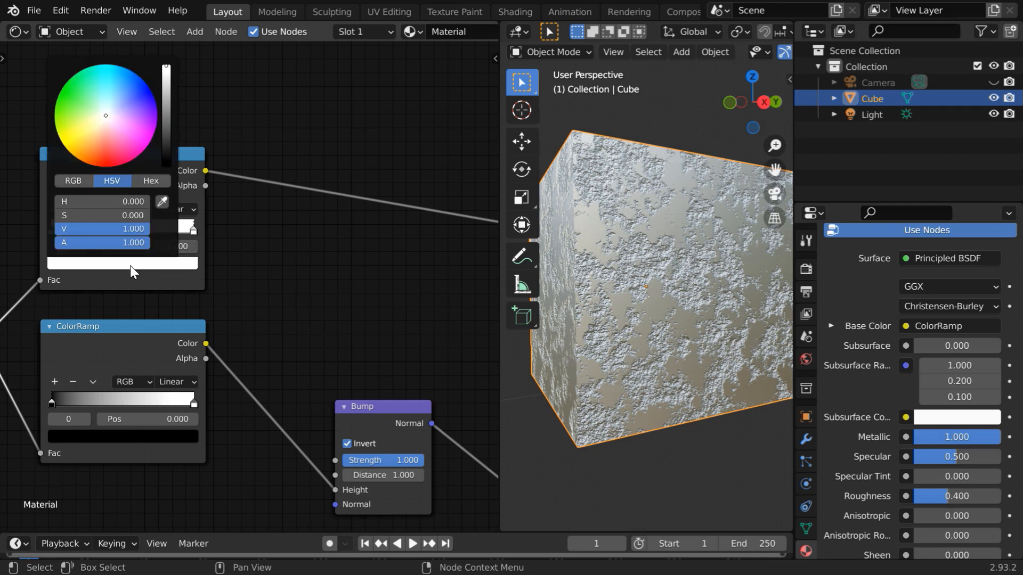
{"action": "left_click", "coordinate": [97, 168]}
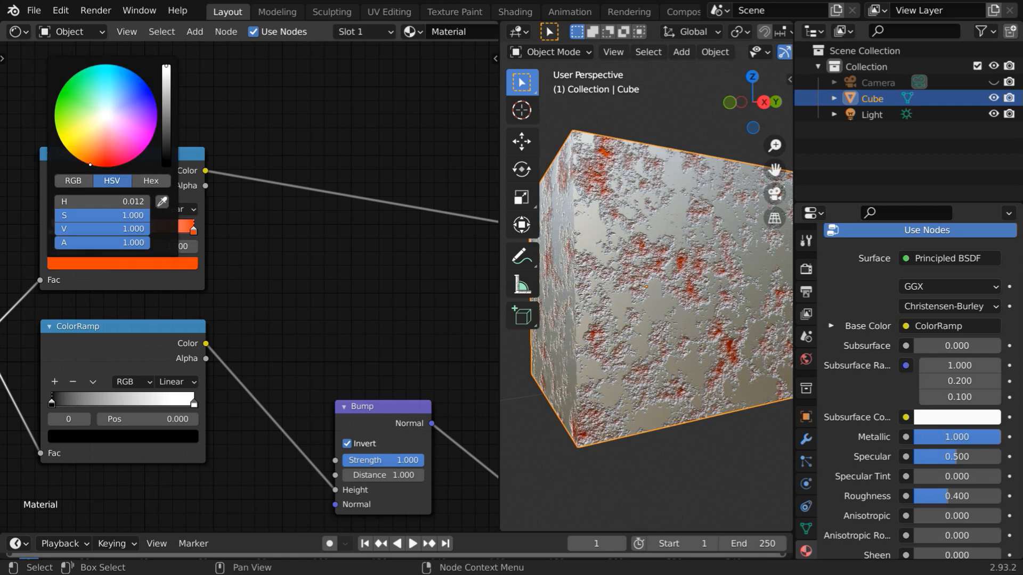
{"action": "left_click_drag", "start_coordinate": [90, 165], "coordinate": [80, 160]}
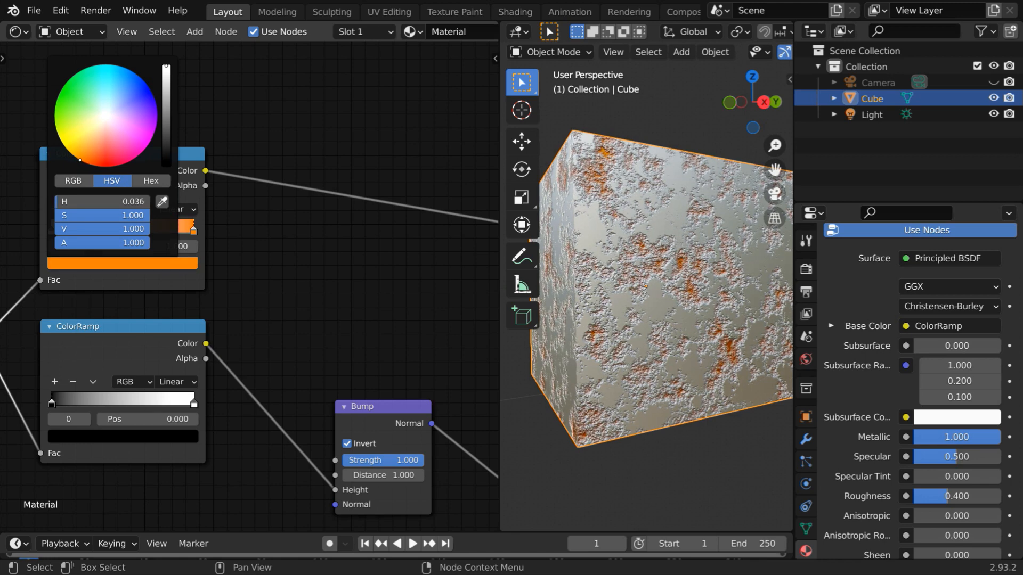
{"action": "left_click", "coordinate": [107, 202]}
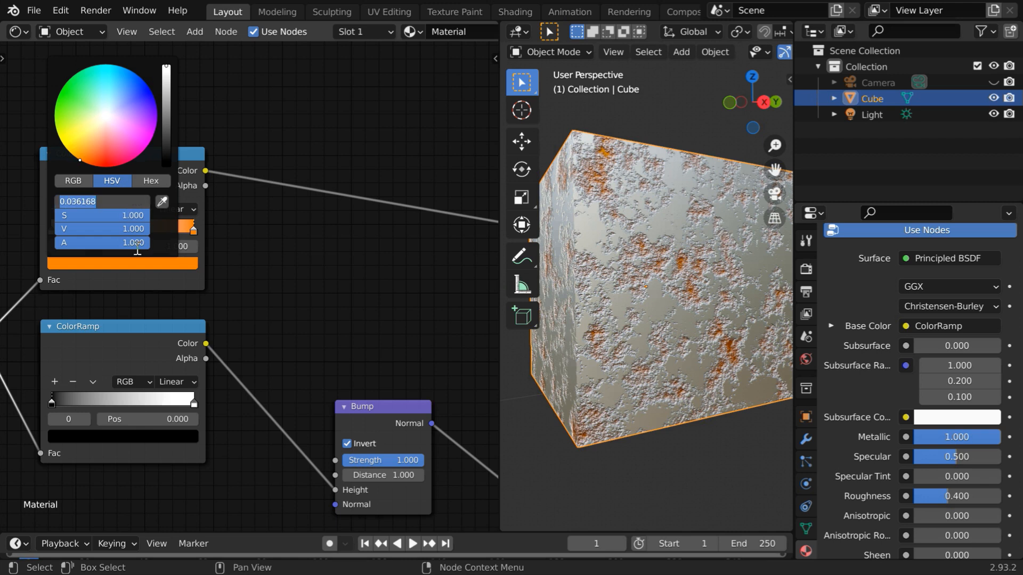
{"action": "type", "text": "0.03"}
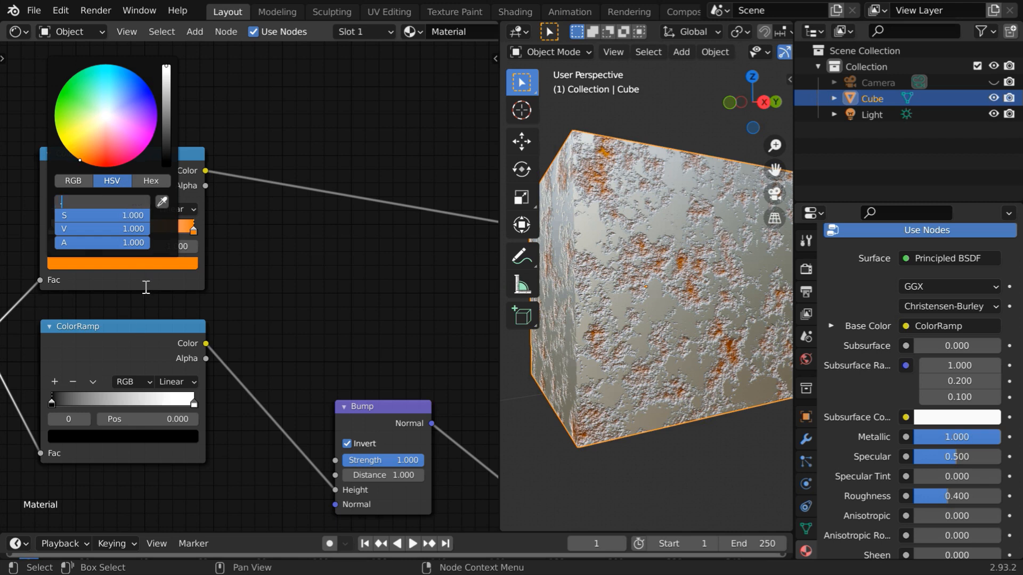
{"action": "key", "text": "Return"}
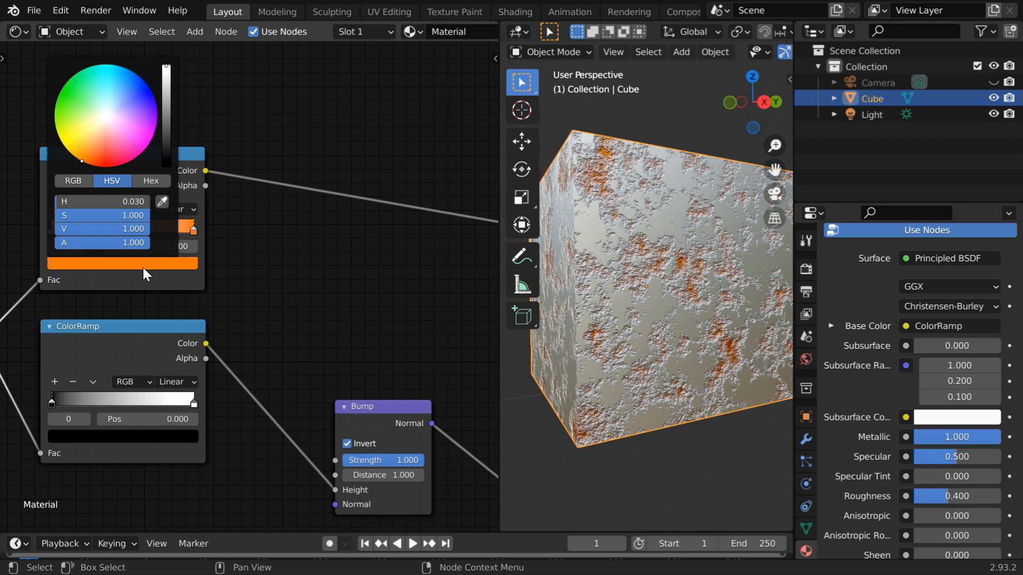
{"action": "left_click", "coordinate": [120, 230]}
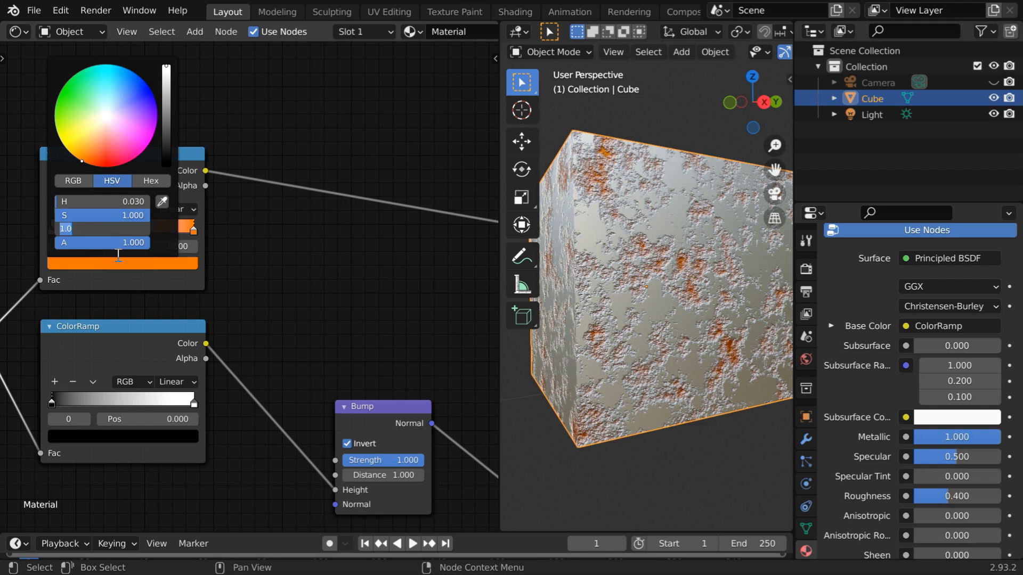
{"action": "key", "text": "BackSpace"}
{"action": "type", "text": ".9"}
{"action": "key", "text": "Return"}
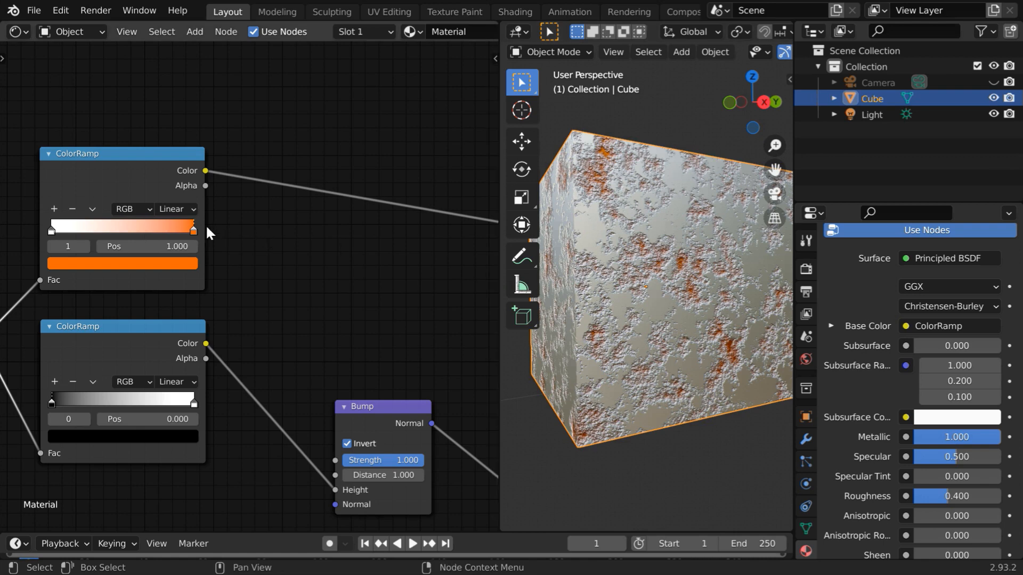
Set the position of the upper ColorRamp's orange stop to 0.3.
{"action": "left_click_drag", "start_coordinate": [194, 230], "coordinate": [103, 237]}
{"action": "left_click", "coordinate": [176, 248]}
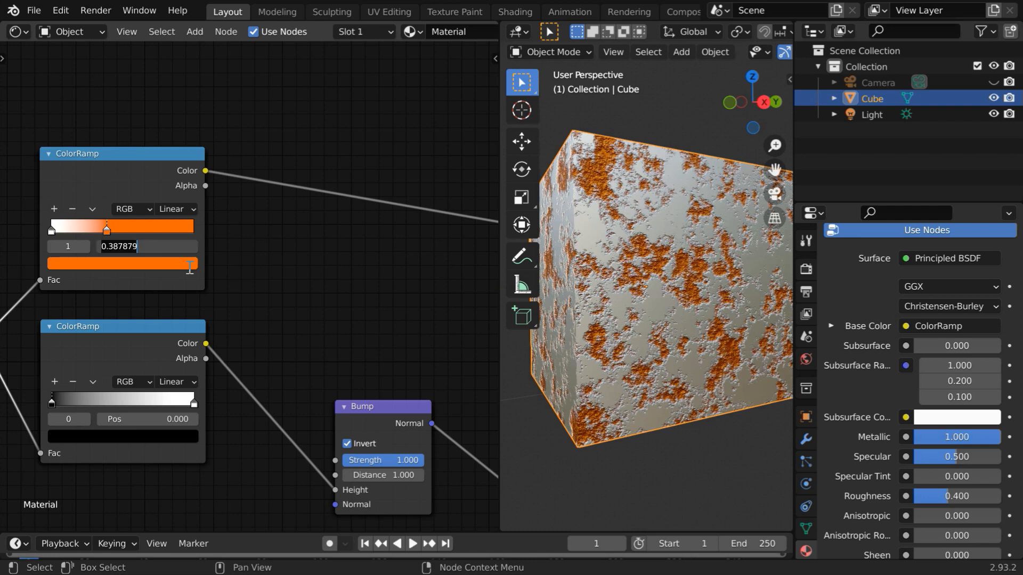
{"action": "type", "text": "0.3"}
{"action": "key", "text": "Return"}
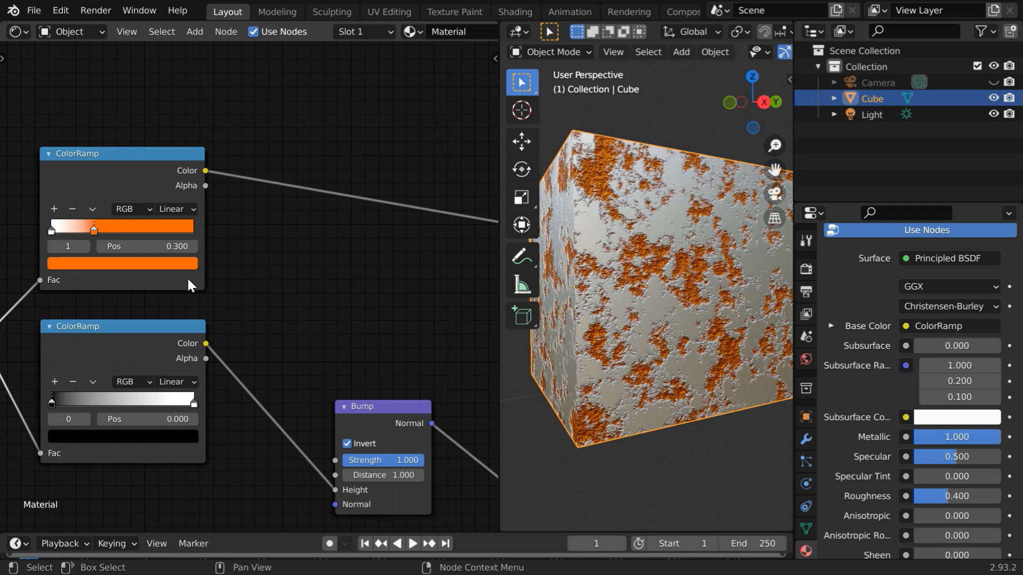
Check the orange patches on the cube's faces and add a stop between the upper ColorRamp's white and orange stops.
{"action": "scroll", "coordinate": [658, 300], "scroll_direction": "up", "scroll_amount": 3}
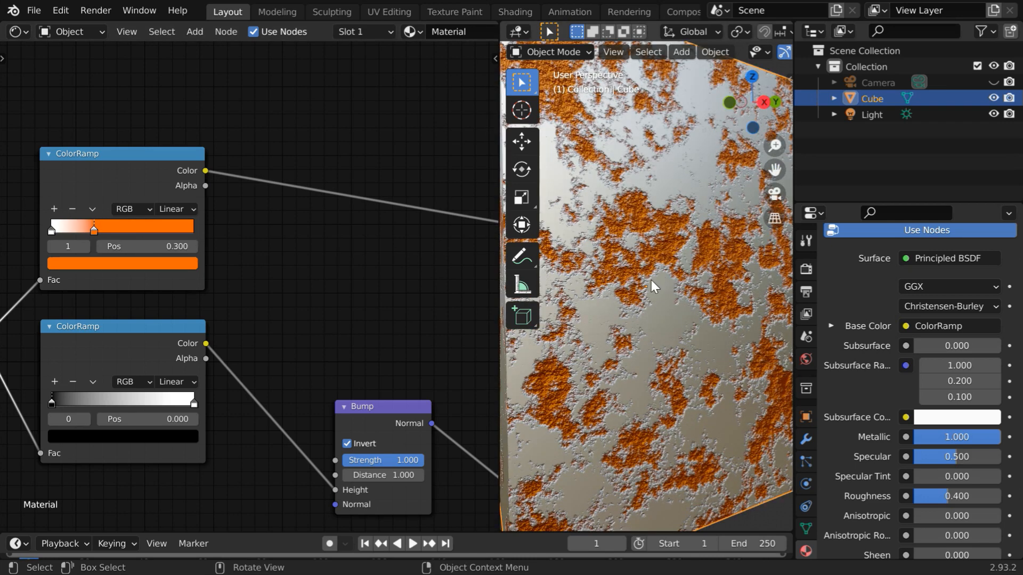
{"action": "scroll", "coordinate": [651, 280], "scroll_direction": "down", "scroll_amount": 4}
{"action": "middle_click_drag", "start_coordinate": [650, 282], "coordinate": [597, 353]}
{"action": "scroll", "coordinate": [660, 352], "scroll_direction": "up", "scroll_amount": 4}
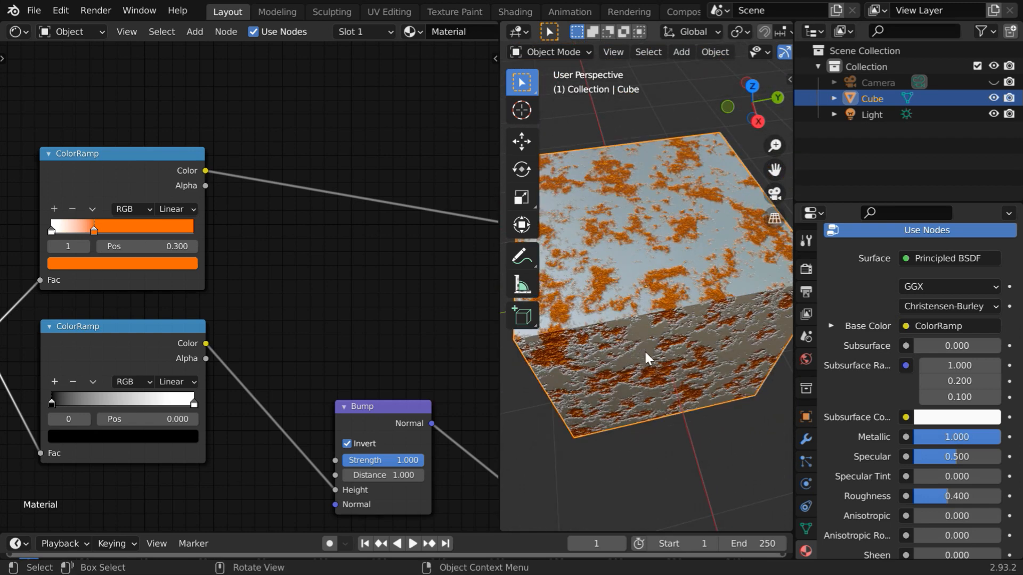
{"action": "mouse_move", "coordinate": [644, 350]}
{"action": "middle_mouse_down"}
{"action": "mouse_move", "coordinate": [647, 382]}
{"action": "mouse_move", "coordinate": [653, 348]}
{"action": "middle_mouse_up"}
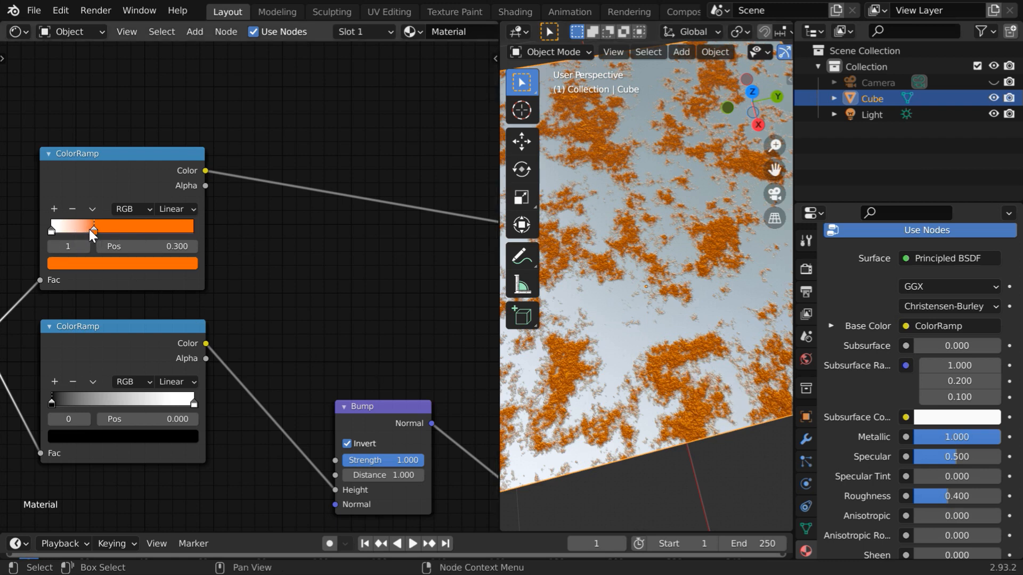
{"action": "left_click", "coordinate": [55, 210]}
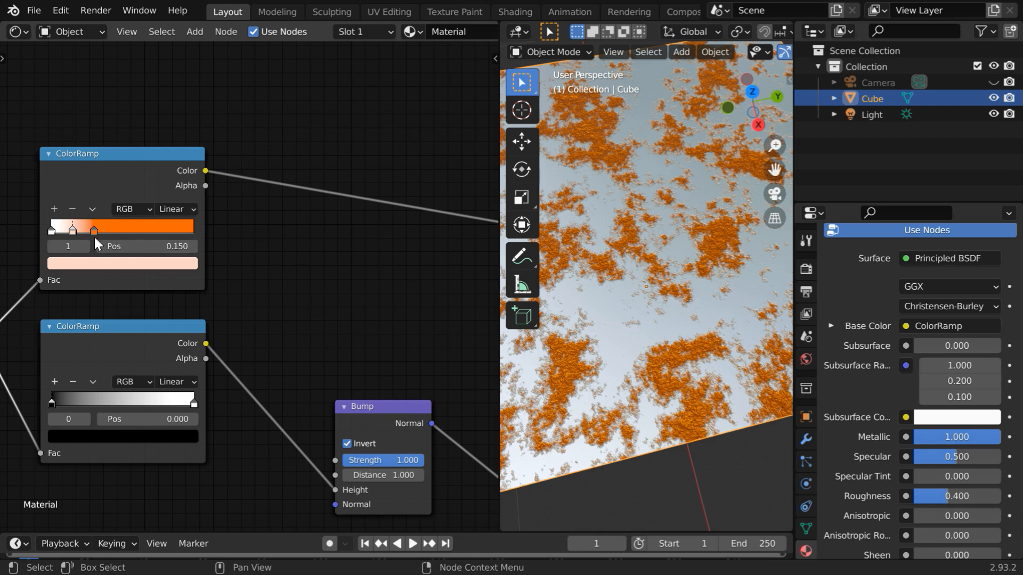
Colour the upper ColorRamp's new middle stop orange with Saturation 1 and Value 0.8.
{"action": "left_click", "coordinate": [94, 265]}
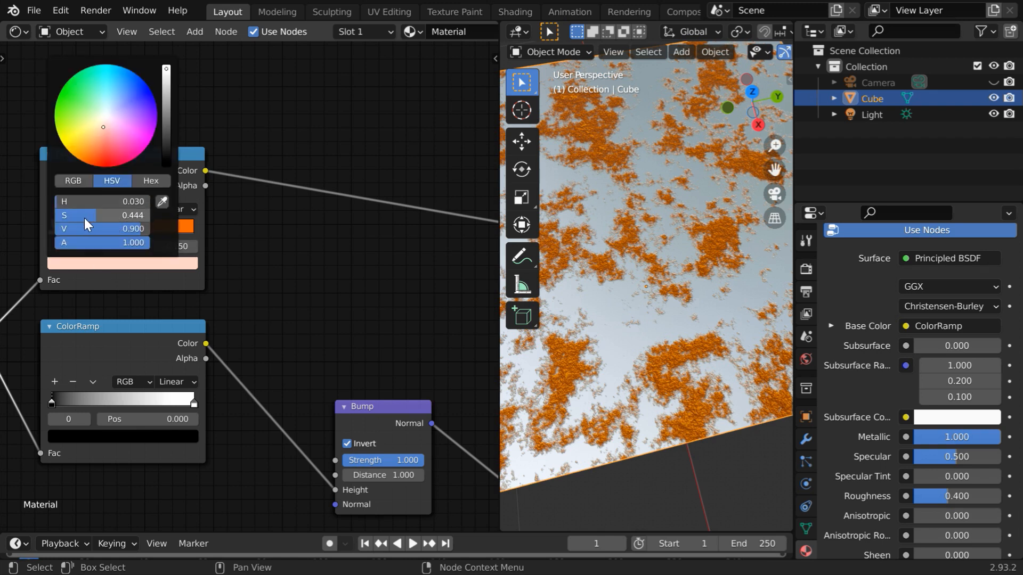
{"action": "left_click_drag", "start_coordinate": [84, 219], "coordinate": [152, 218]}
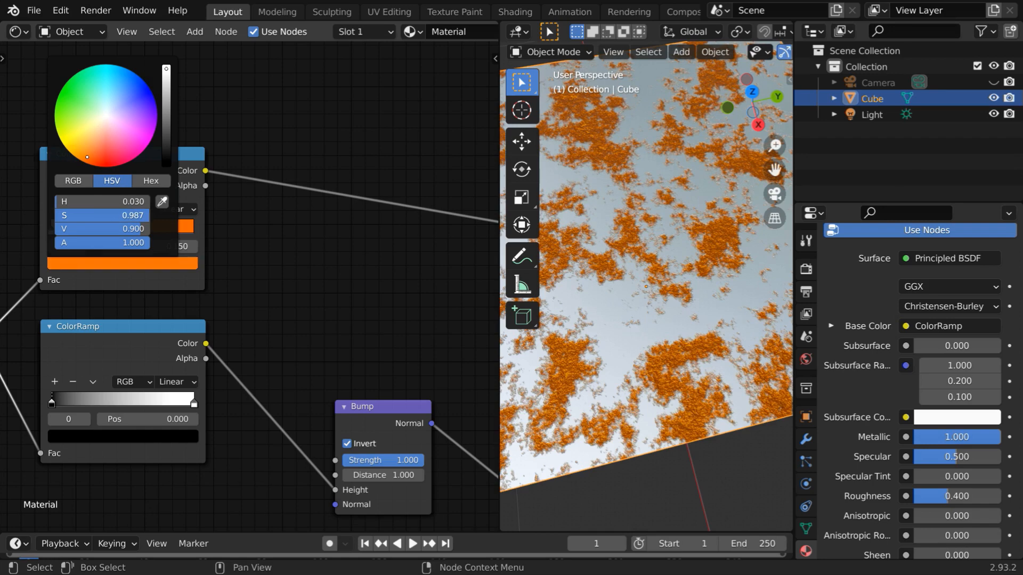
{"action": "left_click", "coordinate": [117, 229]}
{"action": "type", "text": "1"}
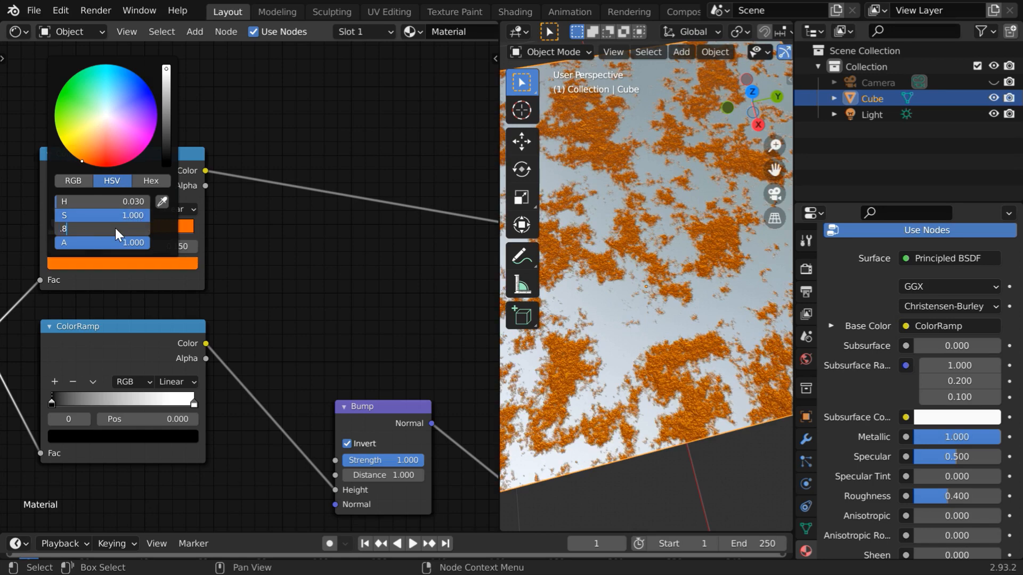
{"action": "key", "text": "Return"}
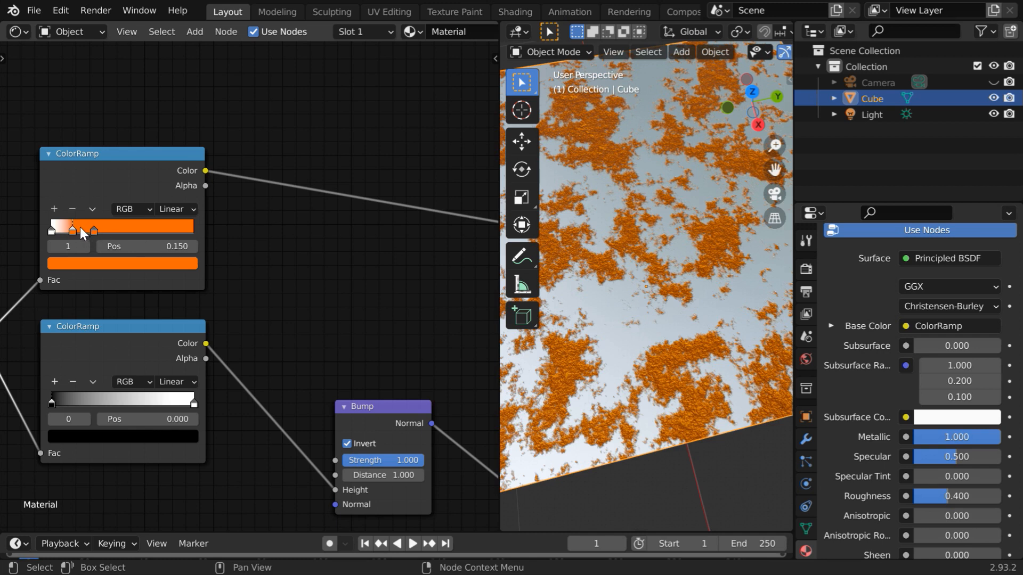
Add another stop to the upper ColorRamp and place it between the two orange stops at about 0.227.
{"action": "left_click", "coordinate": [54, 209]}
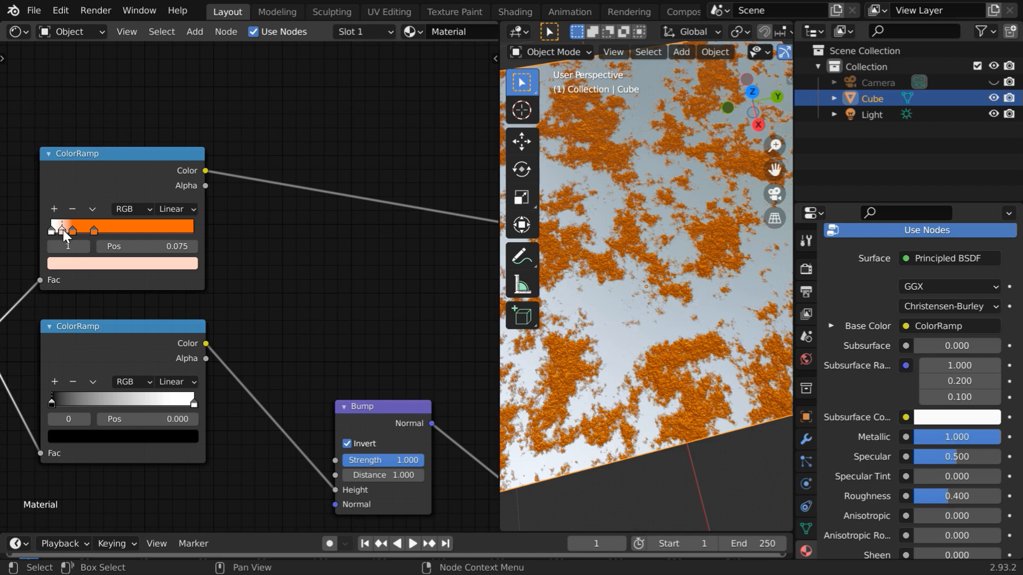
{"action": "left_click_drag", "start_coordinate": [63, 230], "coordinate": [85, 229]}
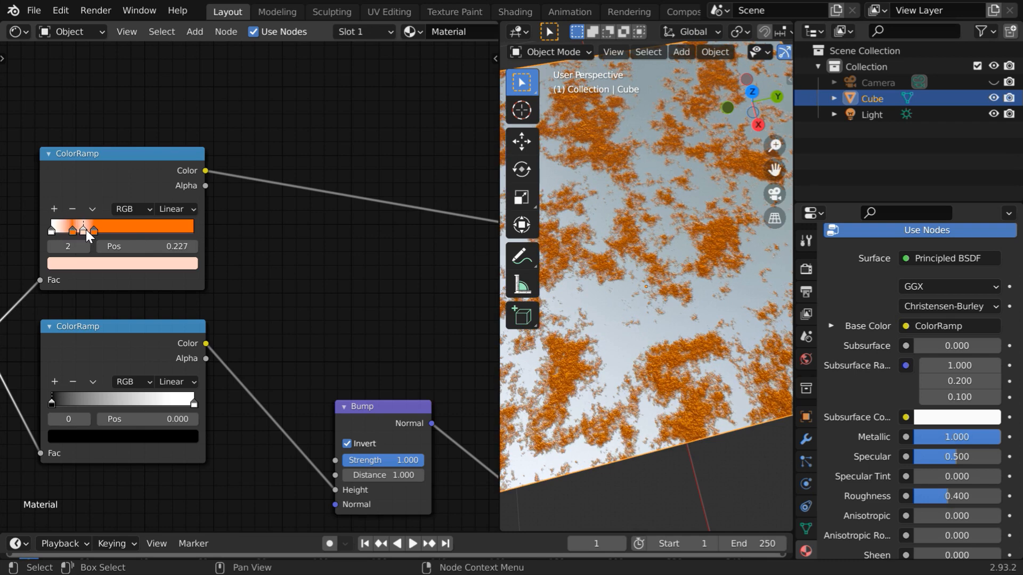
{"action": "left_click", "coordinate": [83, 233]}
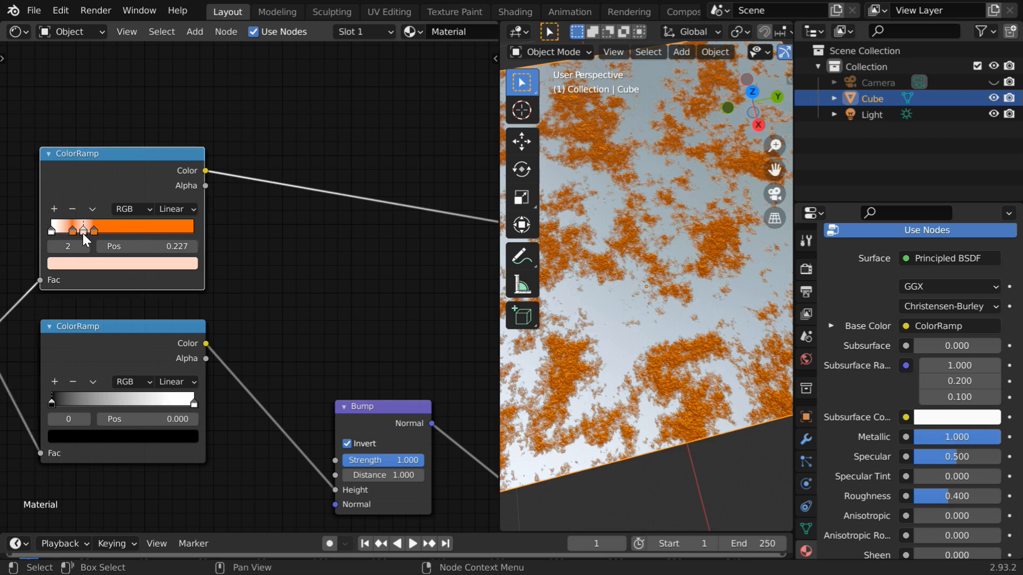
Colour the stop between the two orange stops dark brown with Saturation 1 and Value 0.1.
{"action": "left_click", "coordinate": [94, 264]}
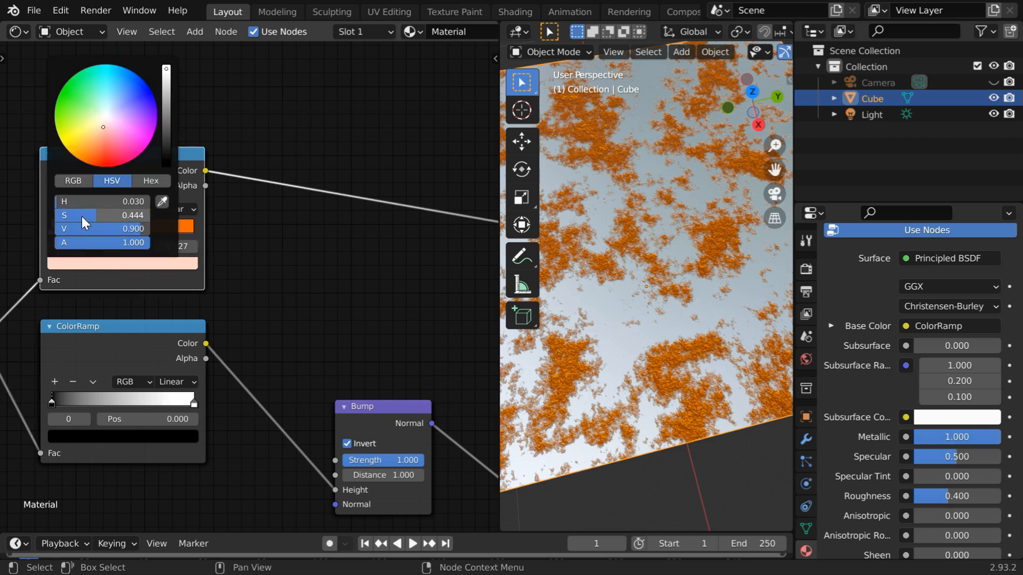
{"action": "left_click_drag", "start_coordinate": [82, 217], "coordinate": [135, 216]}
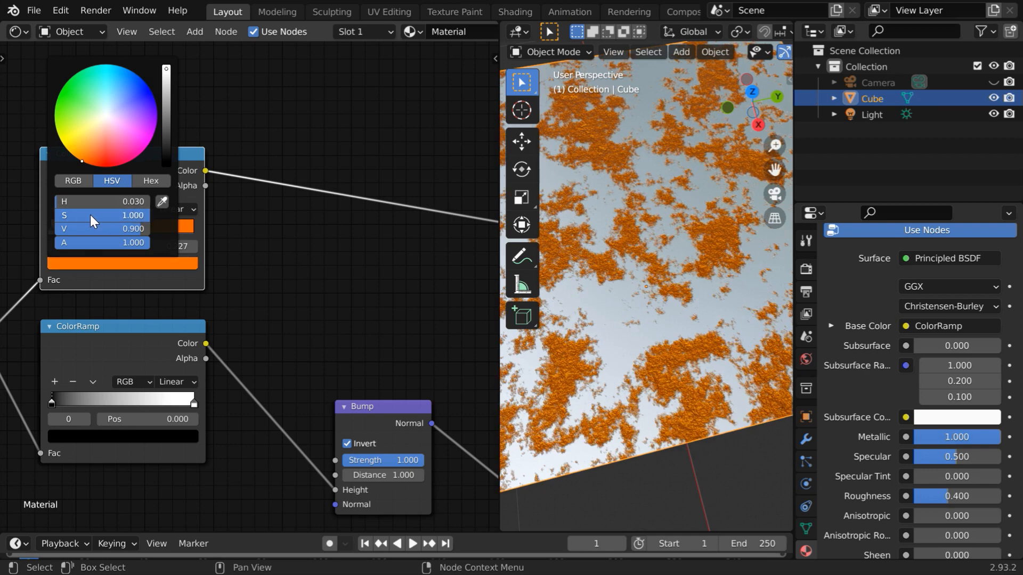
{"action": "left_click", "coordinate": [107, 229]}
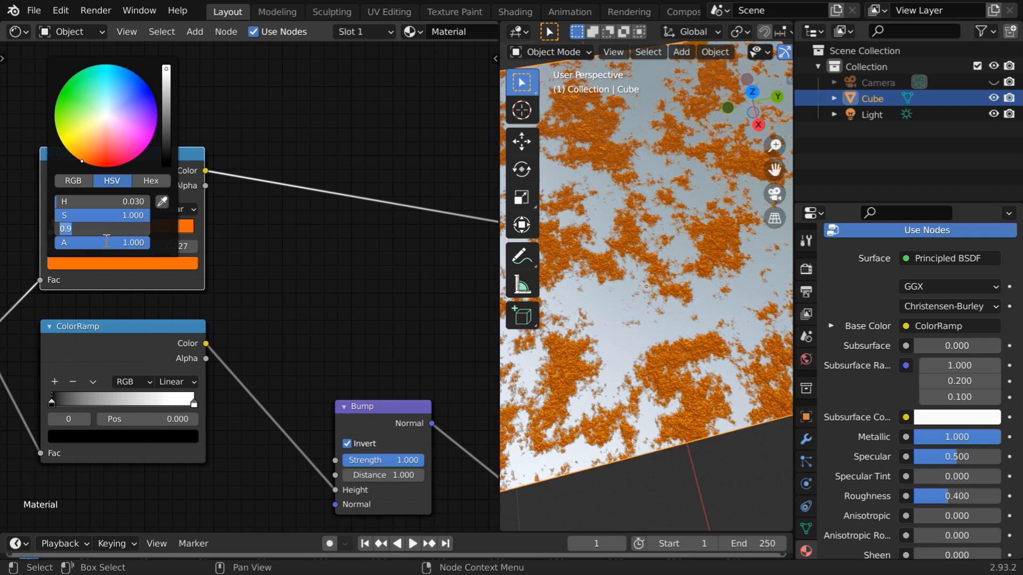
{"action": "type", "text": "0.1"}
{"action": "key", "text": "Return"}
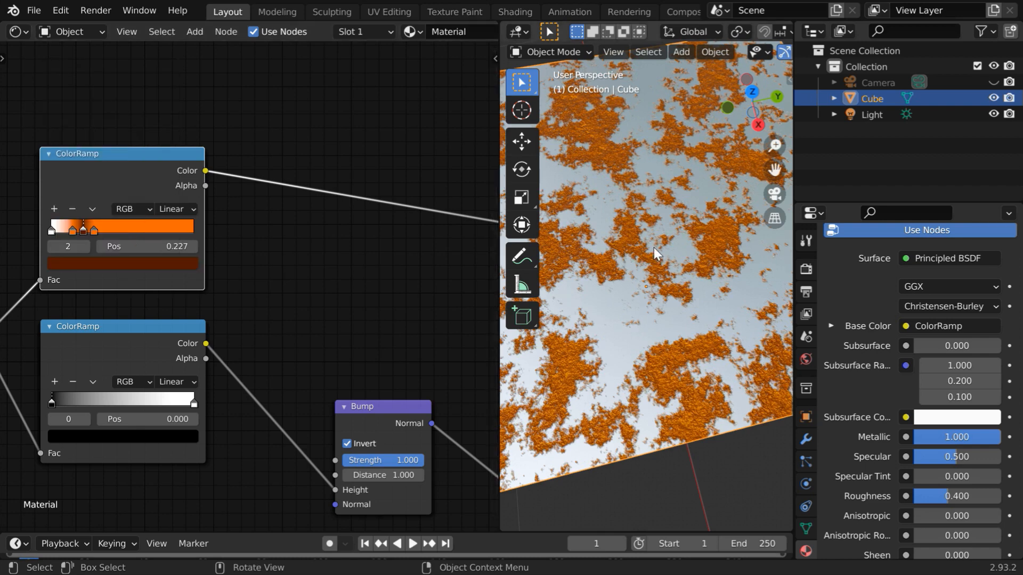
Set the position of the upper ColorRamp's first orange stop, next to the white one, to 0.05.
{"action": "scroll", "coordinate": [654, 247], "scroll_direction": "up", "scroll_amount": 3}
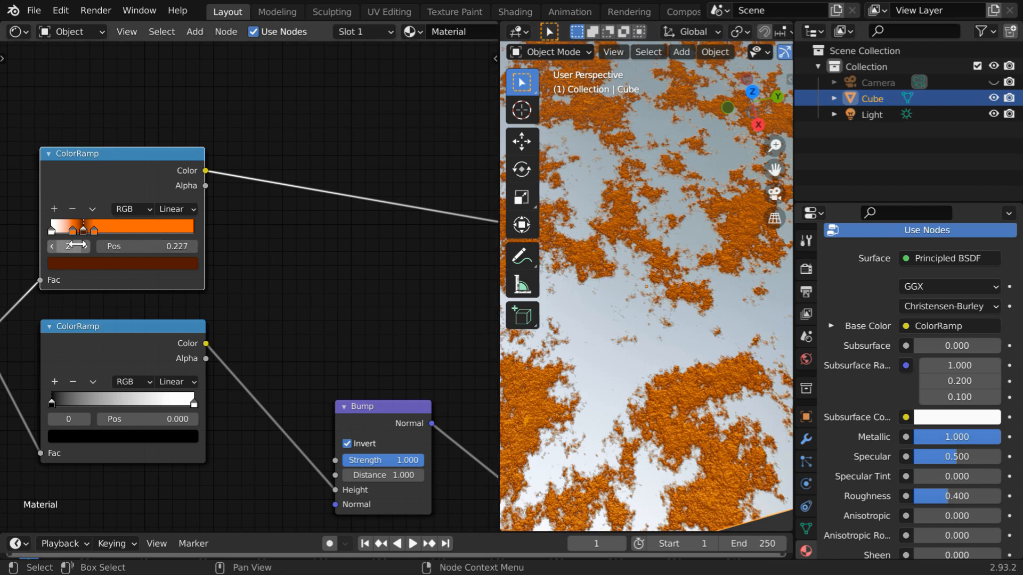
{"action": "scroll", "coordinate": [71, 231], "scroll_direction": "up", "scroll_amount": 1}
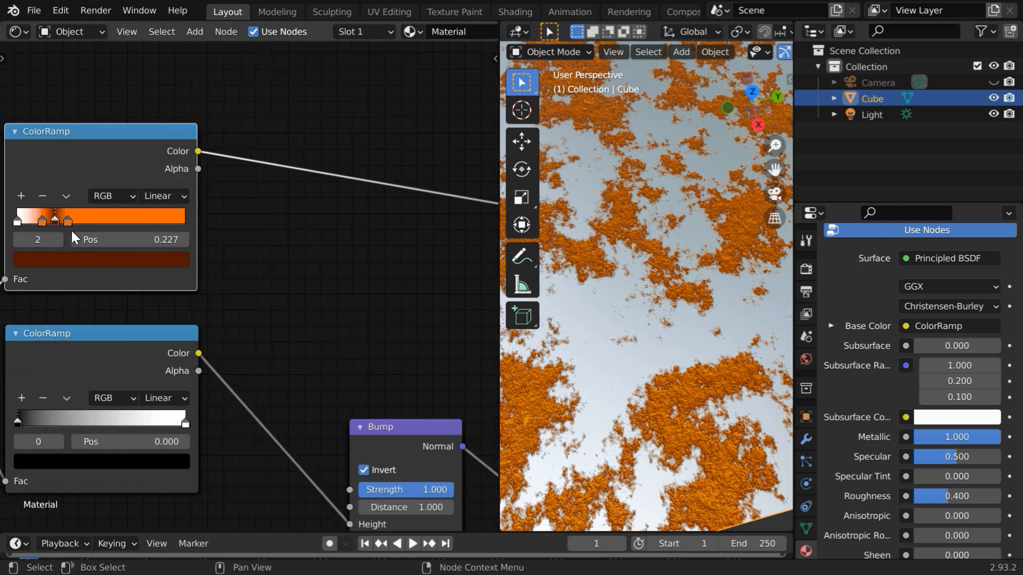
{"action": "left_click", "coordinate": [42, 222]}
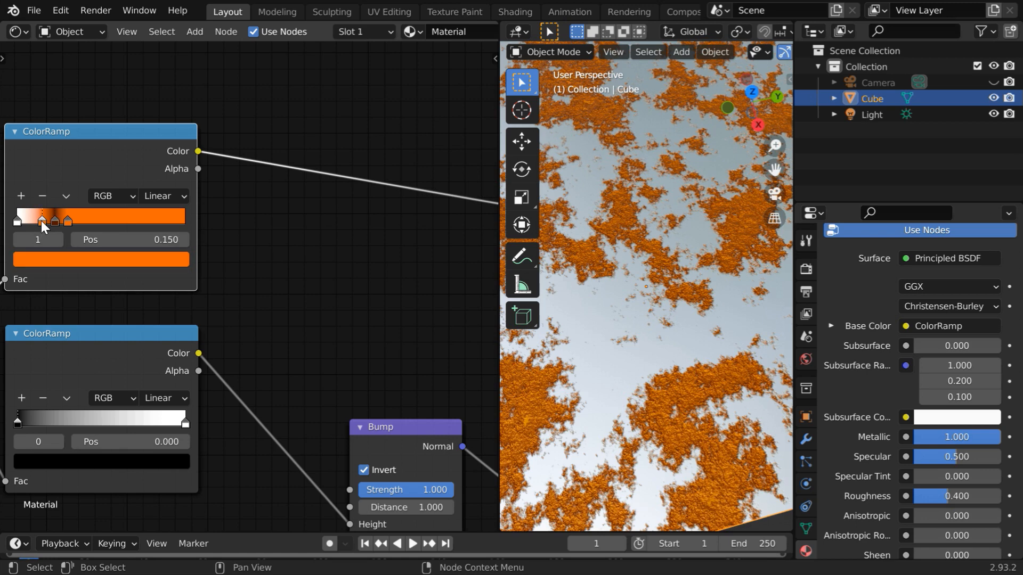
{"action": "left_click", "coordinate": [170, 241]}
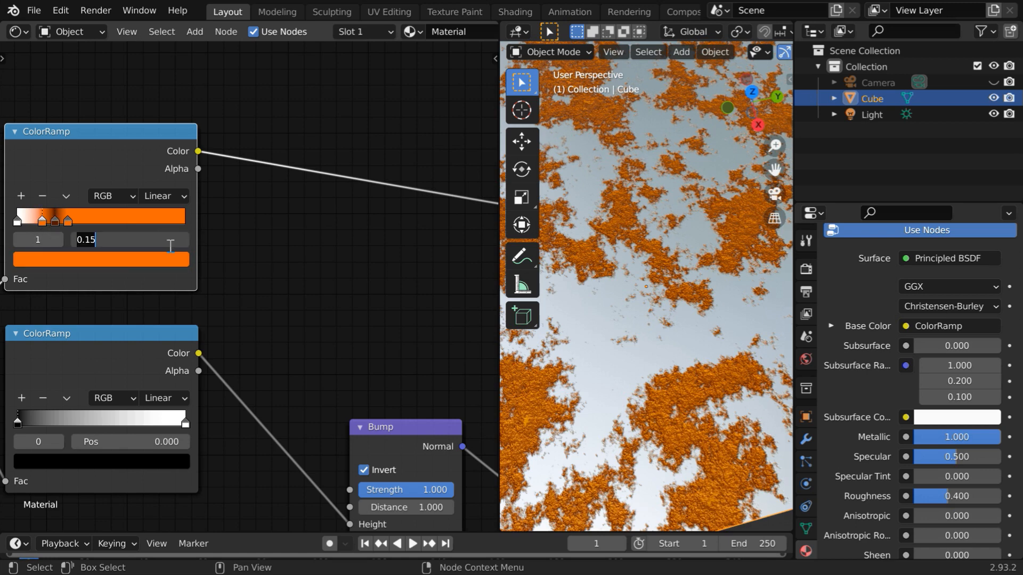
{"action": "type", "text": "0.05"}
{"action": "key", "text": "Return"}
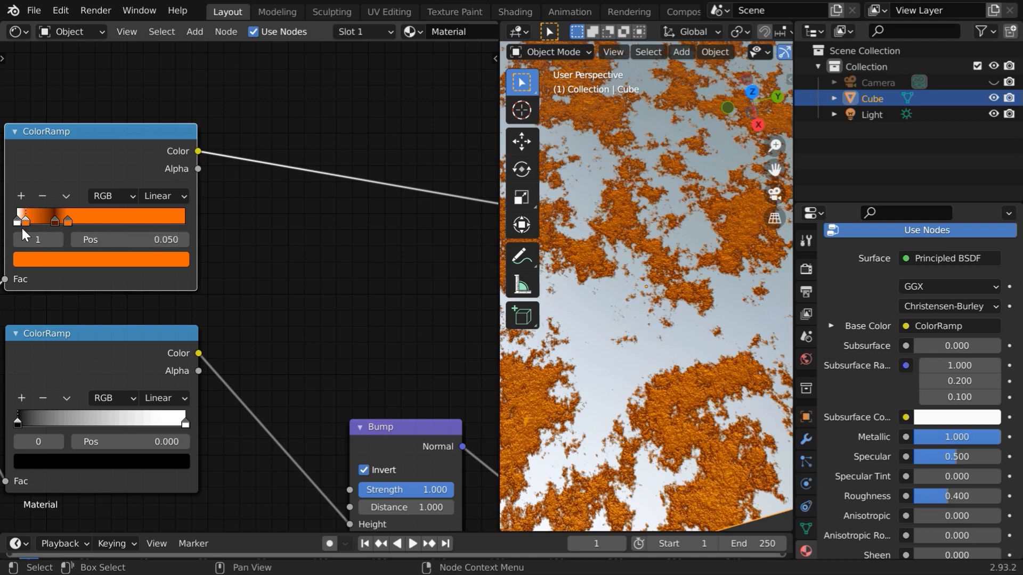
Set the position of the upper ColorRamp's dark brown stop to 0.25.
{"action": "left_click_drag", "start_coordinate": [53, 222], "coordinate": [59, 224]}
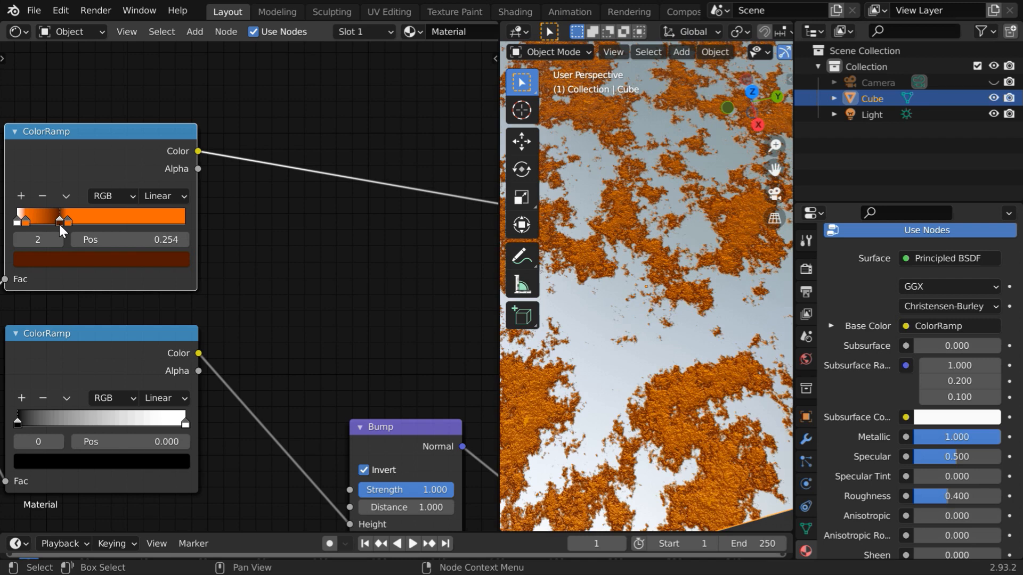
{"action": "left_click", "coordinate": [169, 245]}
{"action": "type", "text": "0.25"}
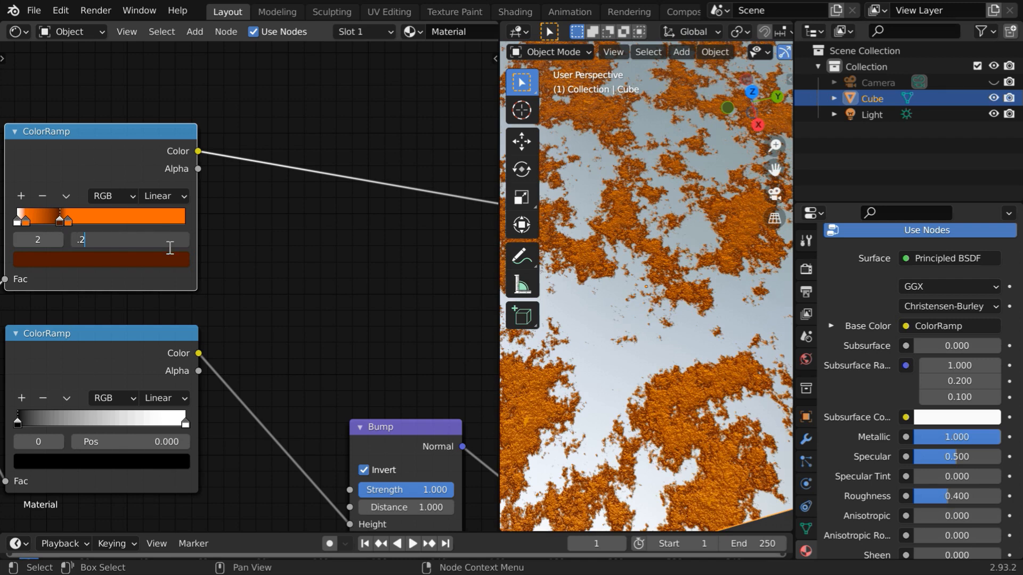
{"action": "key", "text": "Return"}
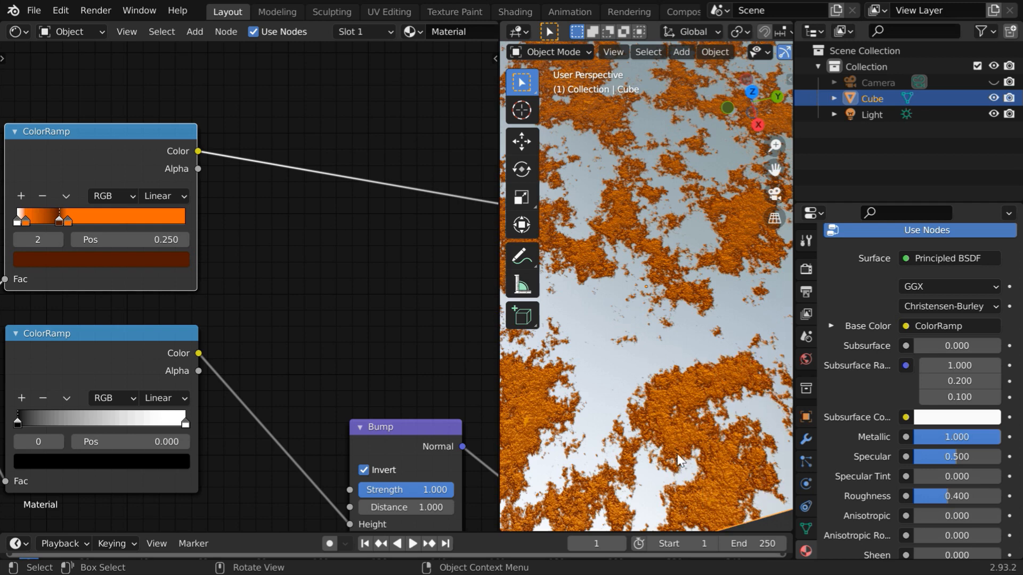
Examine the rust colours and bumps on the cube's faces from several angles and distances.
{"action": "scroll", "coordinate": [629, 334], "scroll_direction": "down", "scroll_amount": 4}
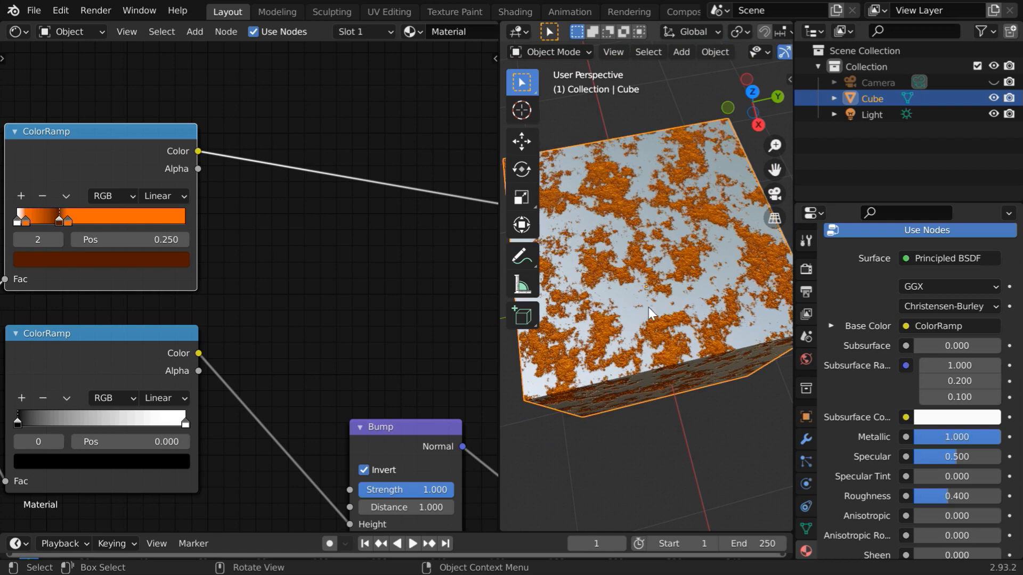
{"action": "middle_click_drag", "start_coordinate": [654, 430], "coordinate": [666, 282]}
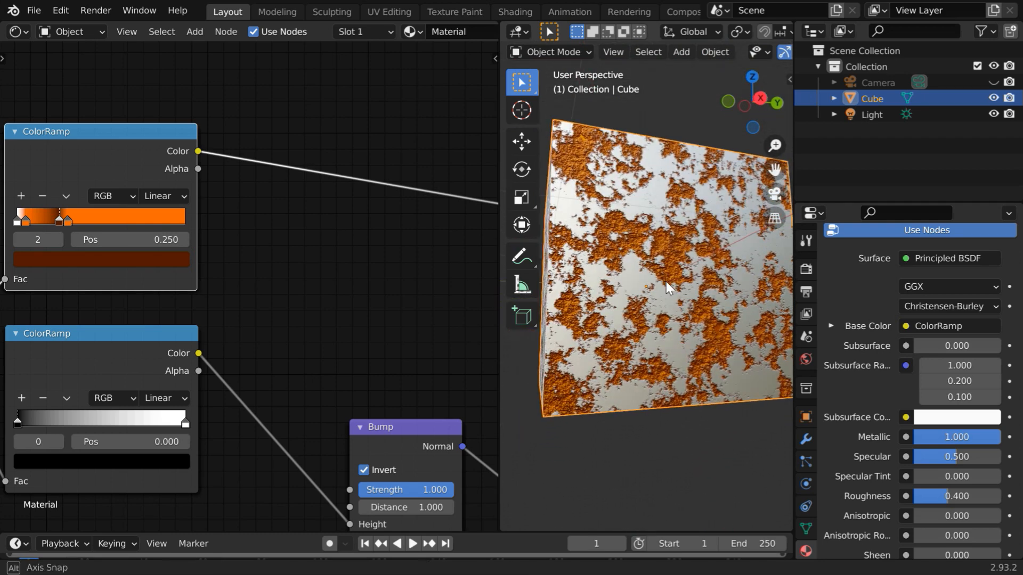
{"action": "scroll", "coordinate": [267, 324], "scroll_direction": "down", "scroll_amount": 4}
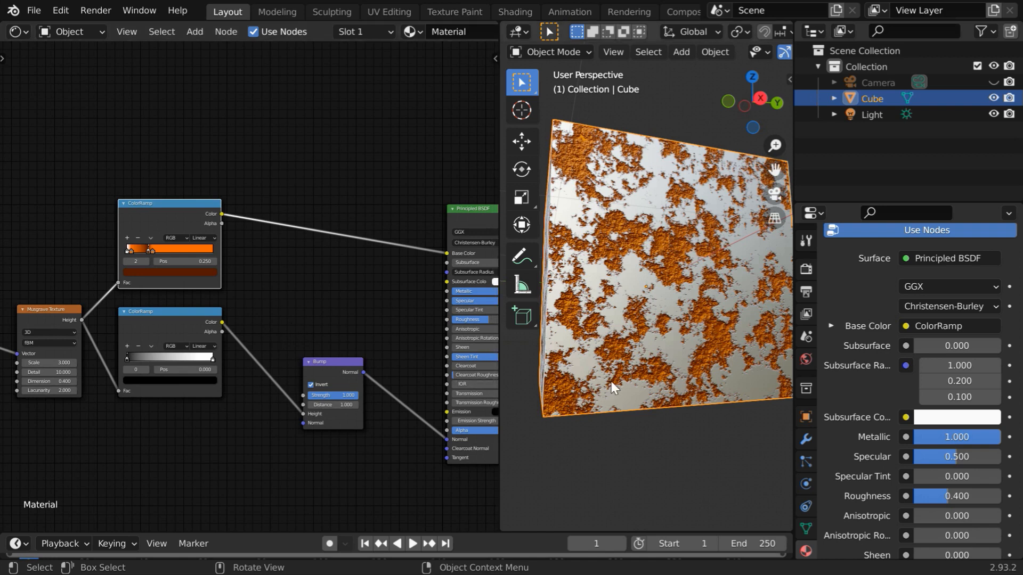
{"action": "mouse_move", "coordinate": [612, 382]}
{"action": "middle_mouse_down"}
{"action": "mouse_move", "coordinate": [714, 378]}
{"action": "mouse_move", "coordinate": [658, 334]}
{"action": "mouse_move", "coordinate": [613, 373]}
{"action": "middle_mouse_up"}
{"action": "scroll", "coordinate": [669, 302], "scroll_direction": "up", "scroll_amount": 2}
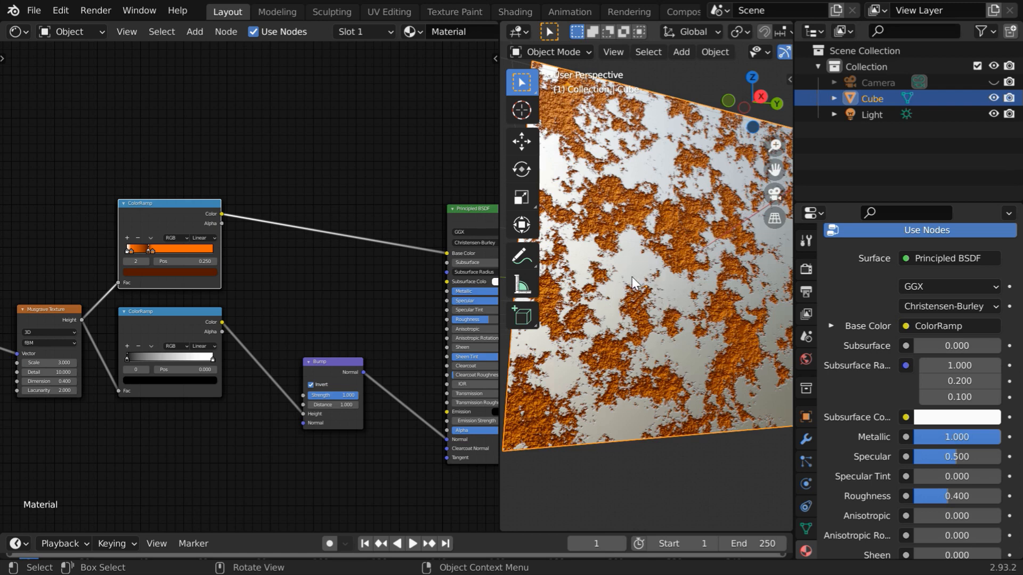
{"action": "scroll", "coordinate": [646, 356], "scroll_direction": "up", "scroll_amount": 3}
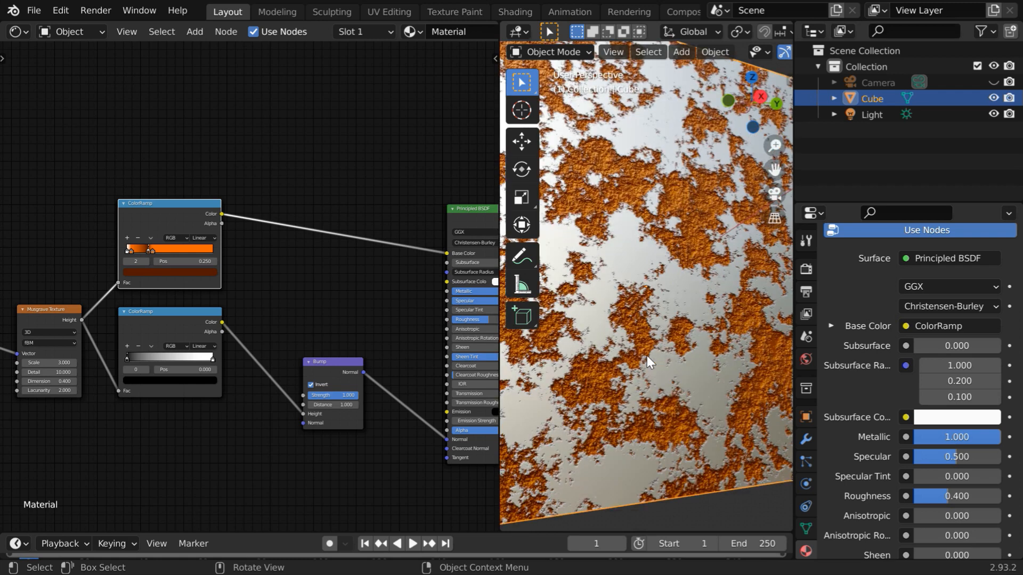
{"action": "scroll", "coordinate": [654, 296], "scroll_direction": "down", "scroll_amount": 3}
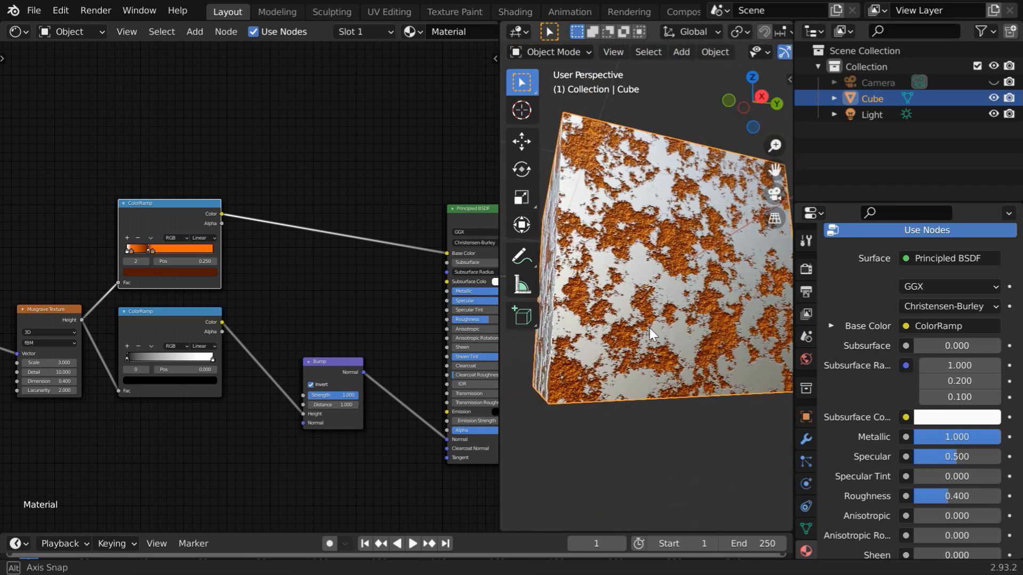
{"action": "scroll", "coordinate": [656, 382], "scroll_direction": "up", "scroll_amount": 2}
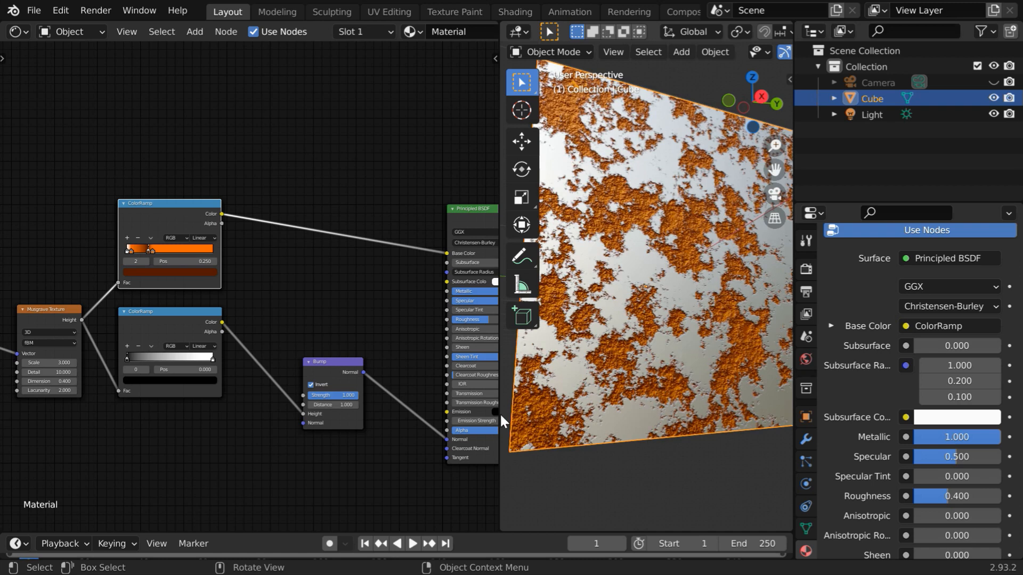
Duplicate the Bump node below the lower ColorRamp and connect the copy's Normal output to the original Bump's Normal input.
{"action": "middle_click_drag", "start_coordinate": [292, 469], "coordinate": [272, 338]}
{"action": "scroll", "coordinate": [273, 341], "scroll_direction": "up", "scroll_amount": 2}
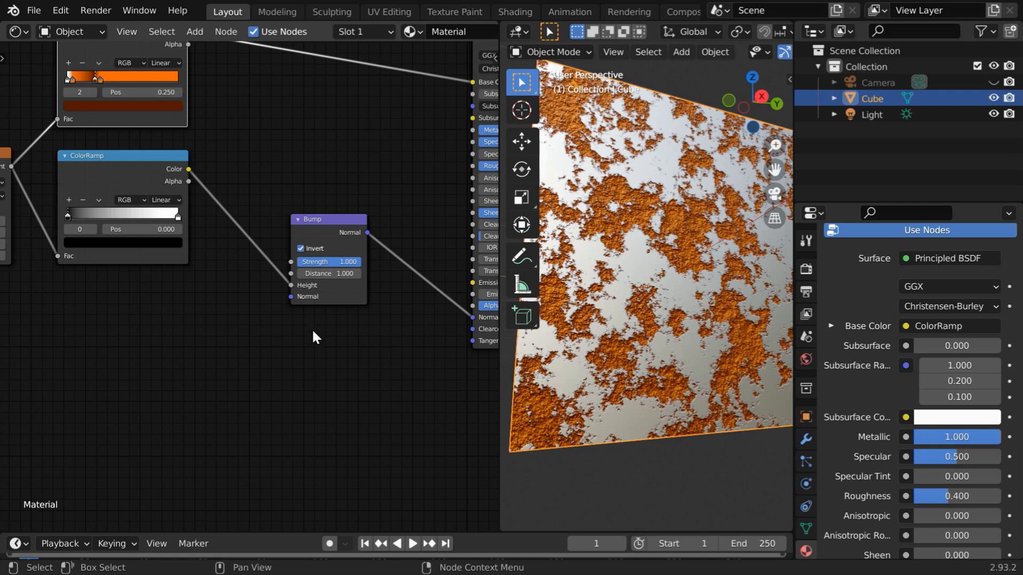
{"action": "left_click", "coordinate": [322, 216]}
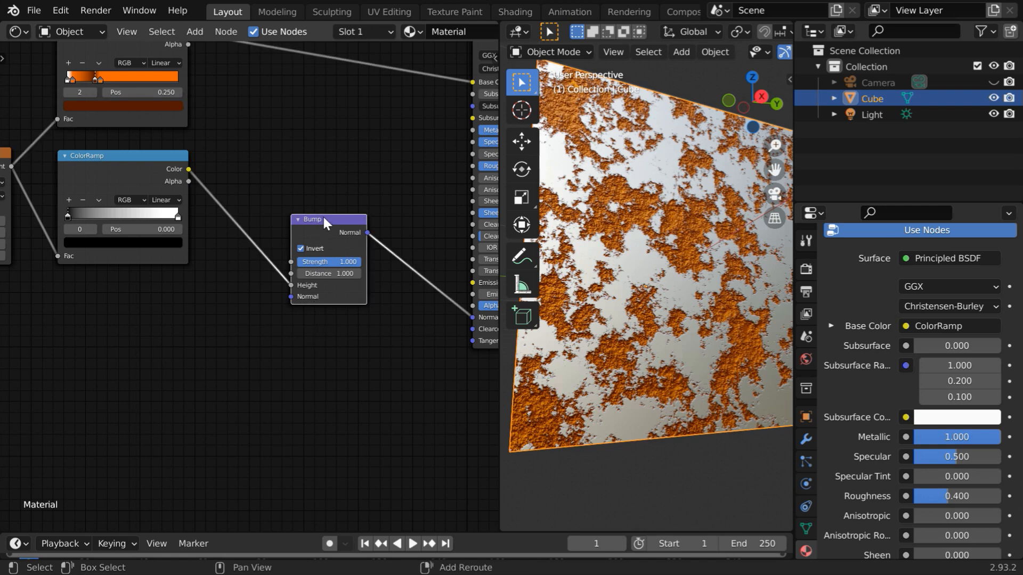
{"action": "key", "text": "g"}
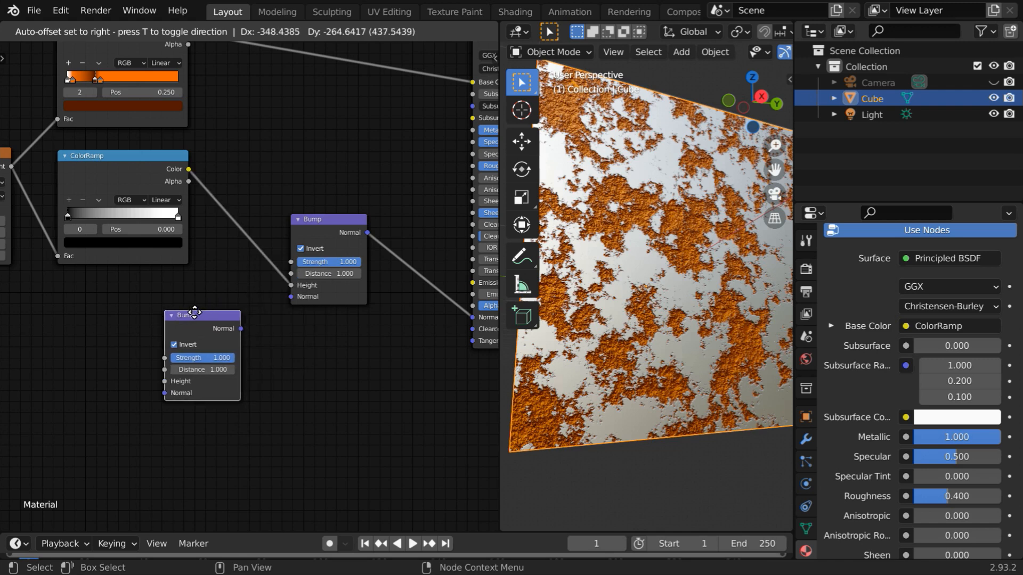
{"action": "left_click", "coordinate": [187, 312]}
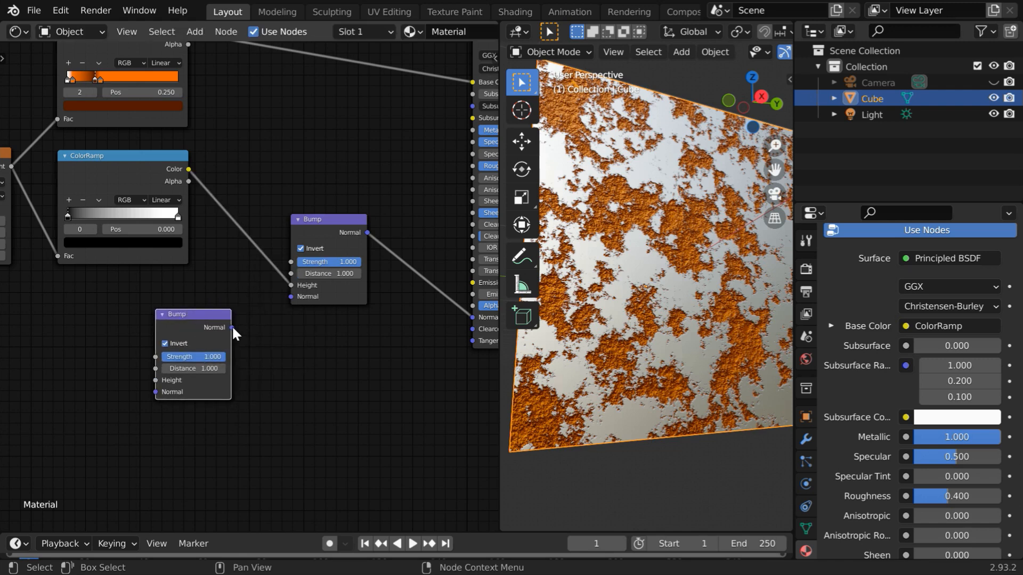
{"action": "left_click_drag", "start_coordinate": [241, 324], "coordinate": [292, 299]}
Add a Noise Texture node below the Musgrave Texture, beside the duplicated Bump node.
{"action": "scroll", "coordinate": [174, 382], "scroll_direction": "left", "scroll_amount": 6, "text": "ctrl"}
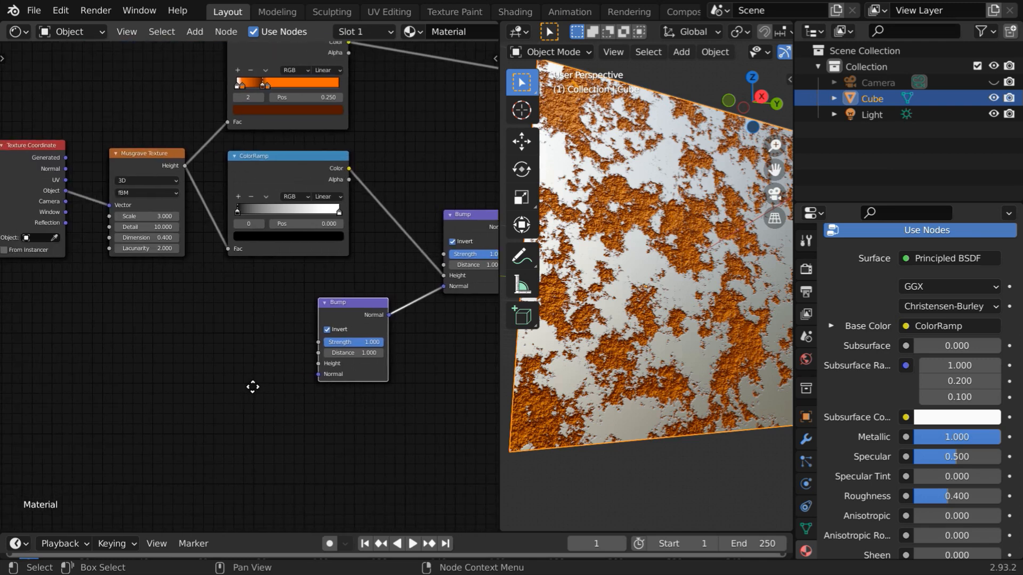
{"action": "left_click", "coordinate": [193, 32]}
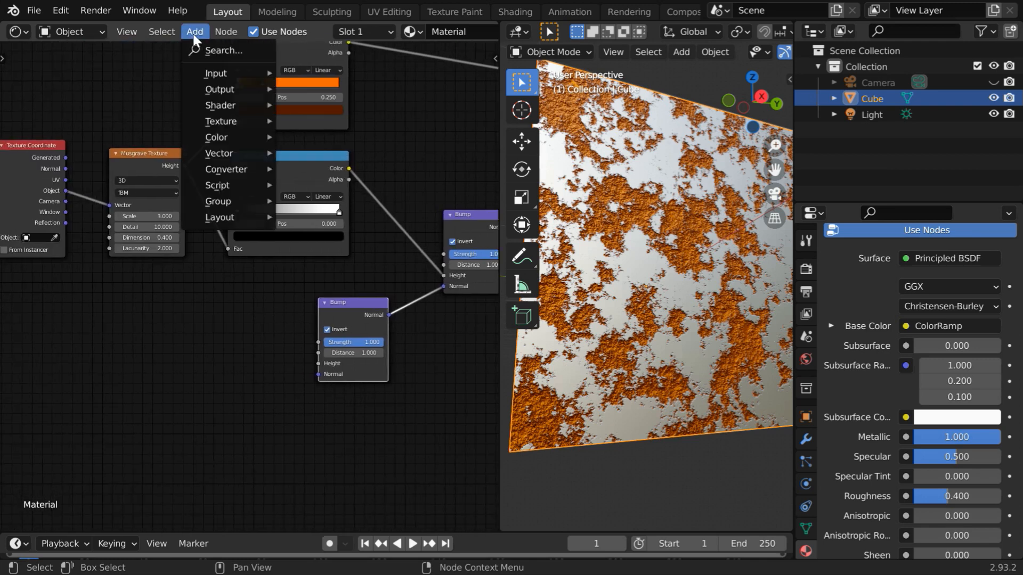
{"action": "mouse_move", "coordinate": [213, 123]}
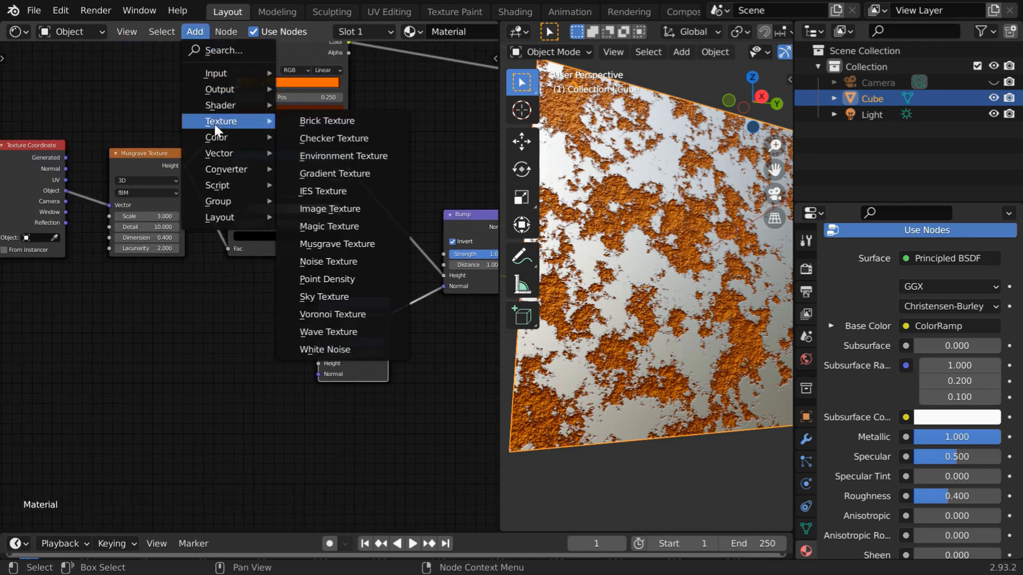
{"action": "left_click", "coordinate": [333, 260]}
{"action": "left_click", "coordinate": [182, 334]}
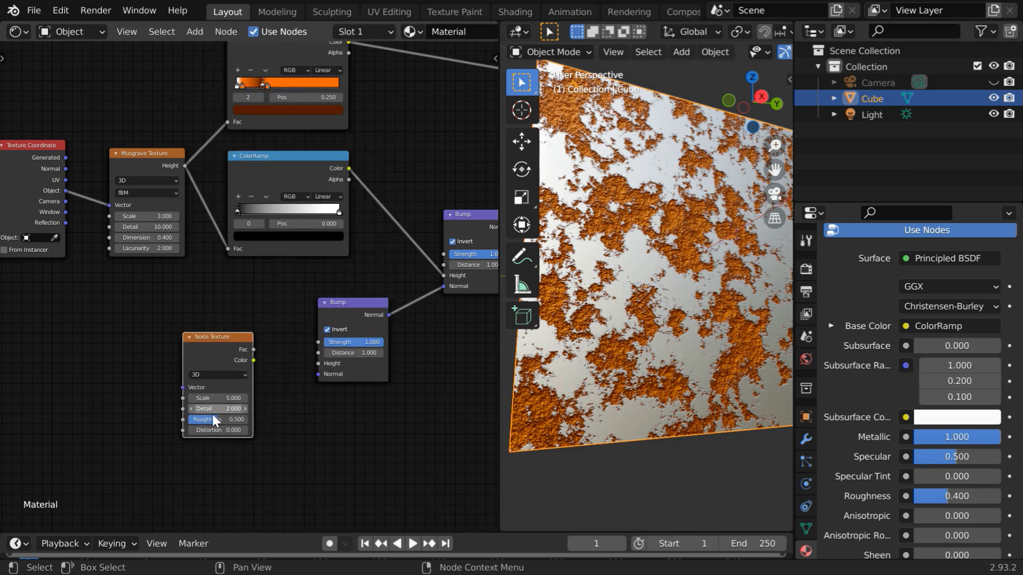
Set the new Noise Texture's Scale and Detail to 10 and connect its Fac output to the duplicated Bump's Height input.
{"action": "scroll", "coordinate": [222, 412], "scroll_direction": "up", "scroll_amount": 2}
{"action": "left_click", "coordinate": [228, 427]}
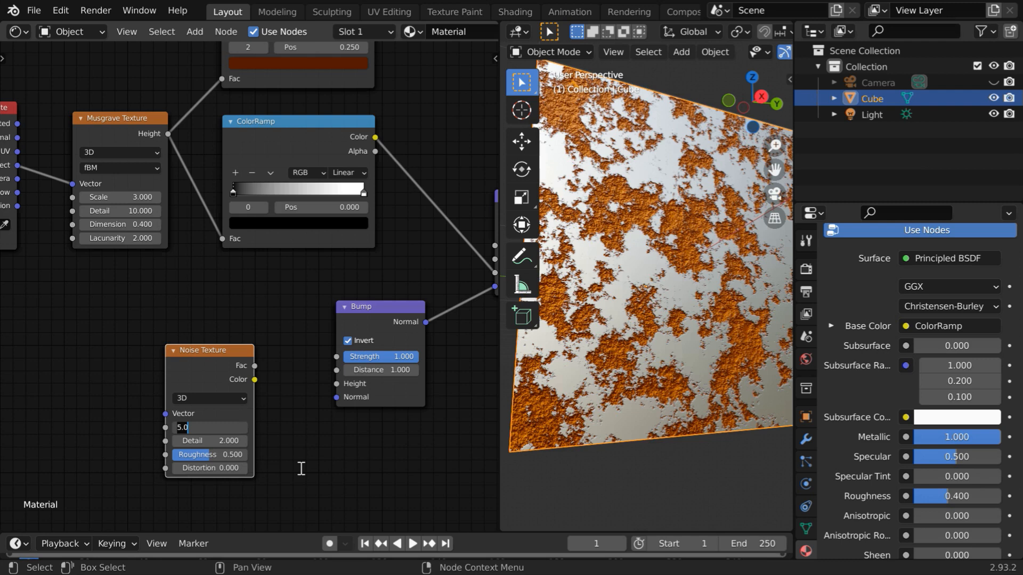
{"action": "type", "text": "10"}
{"action": "key", "text": "Return"}
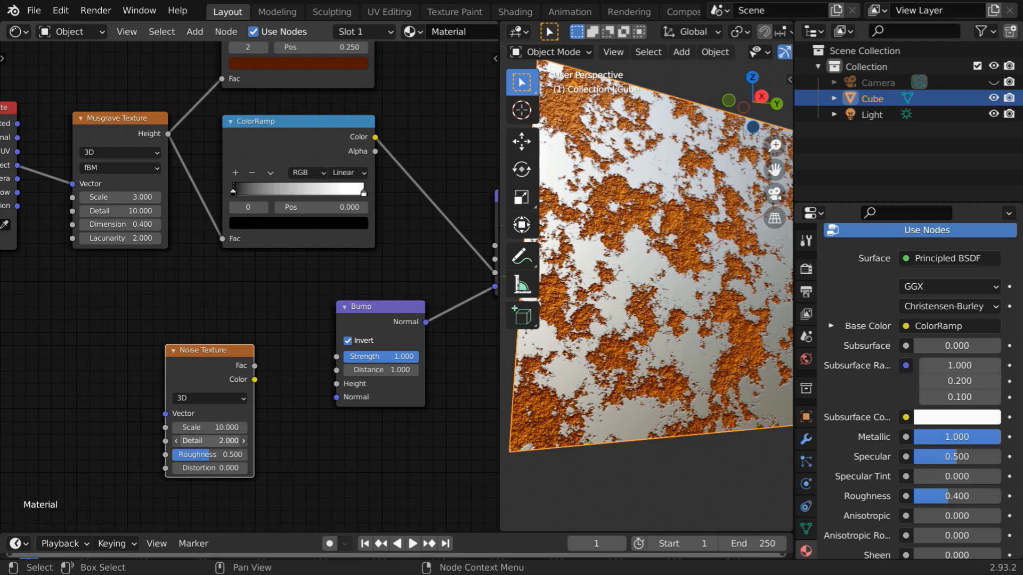
{"action": "left_click", "coordinate": [240, 441]}
{"action": "type", "text": "10"}
{"action": "key", "text": "Return"}
{"action": "left_click_drag", "start_coordinate": [255, 366], "coordinate": [338, 386]}
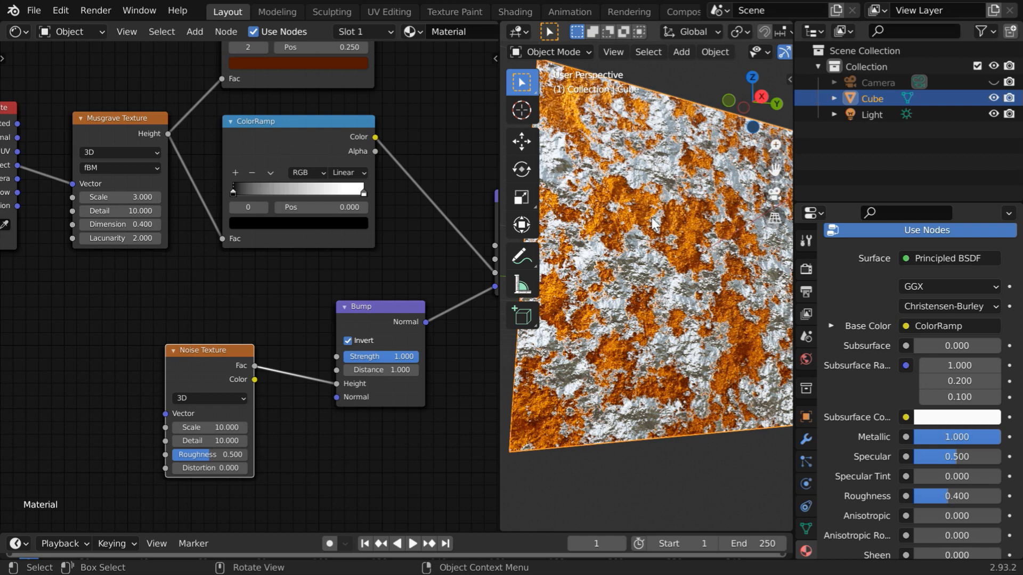
Set the Strength of the Bump node fed by the Noise Texture to 0.1.
{"action": "scroll", "coordinate": [596, 319], "scroll_direction": "down", "scroll_amount": 2}
{"action": "scroll", "coordinate": [595, 314], "scroll_direction": "down", "scroll_amount": 1}
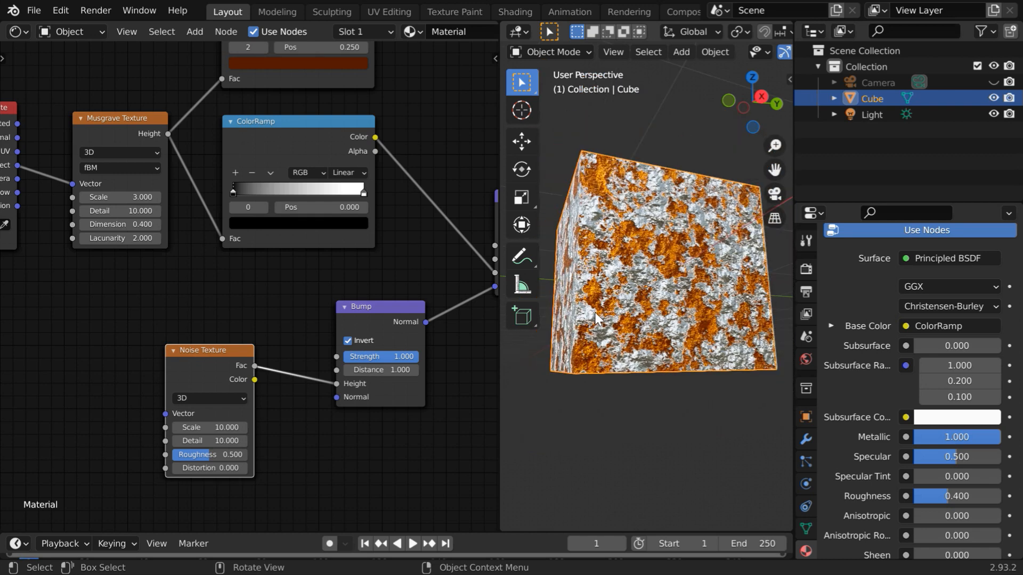
{"action": "mouse_move", "coordinate": [596, 313]}
{"action": "middle_mouse_down"}
{"action": "mouse_move", "coordinate": [717, 331]}
{"action": "mouse_move", "coordinate": [626, 343]}
{"action": "mouse_move", "coordinate": [586, 316]}
{"action": "middle_mouse_up"}
{"action": "scroll", "coordinate": [656, 295], "scroll_direction": "up", "scroll_amount": 3}
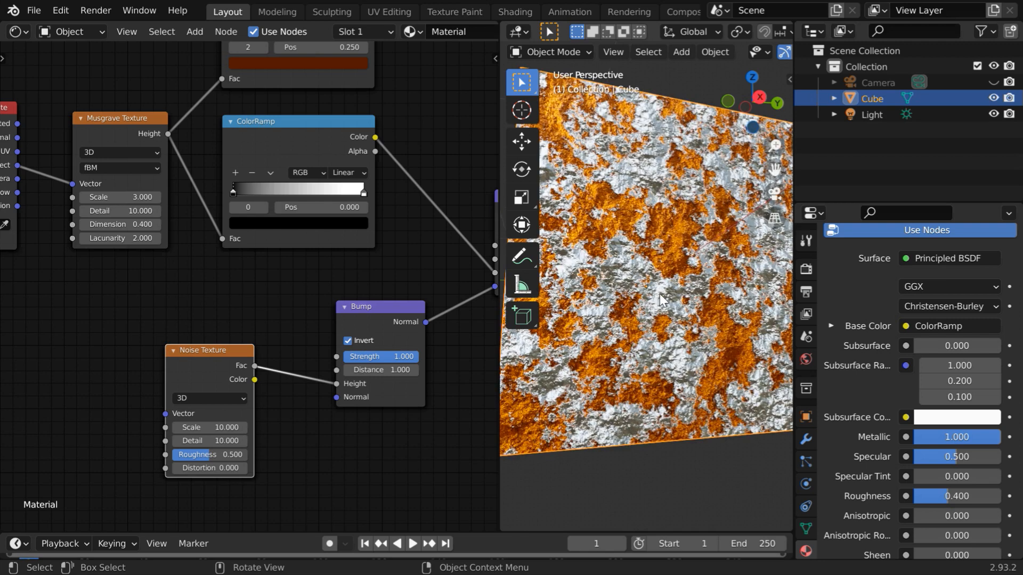
{"action": "scroll", "coordinate": [659, 297], "scroll_direction": "up", "scroll_amount": 1}
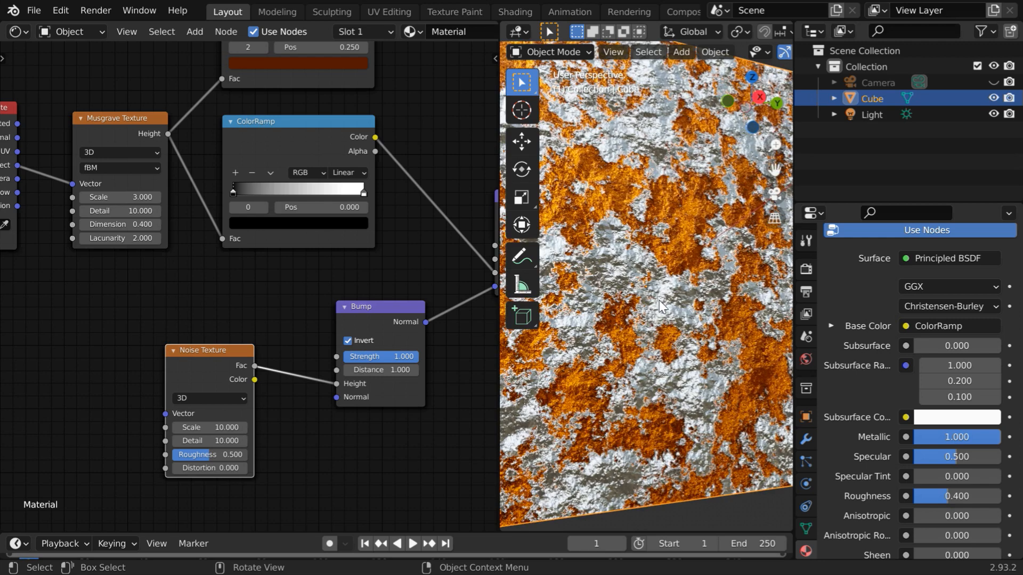
{"action": "left_click", "coordinate": [407, 355]}
{"action": "type", "text": "0.1"}
{"action": "key", "text": "Return"}
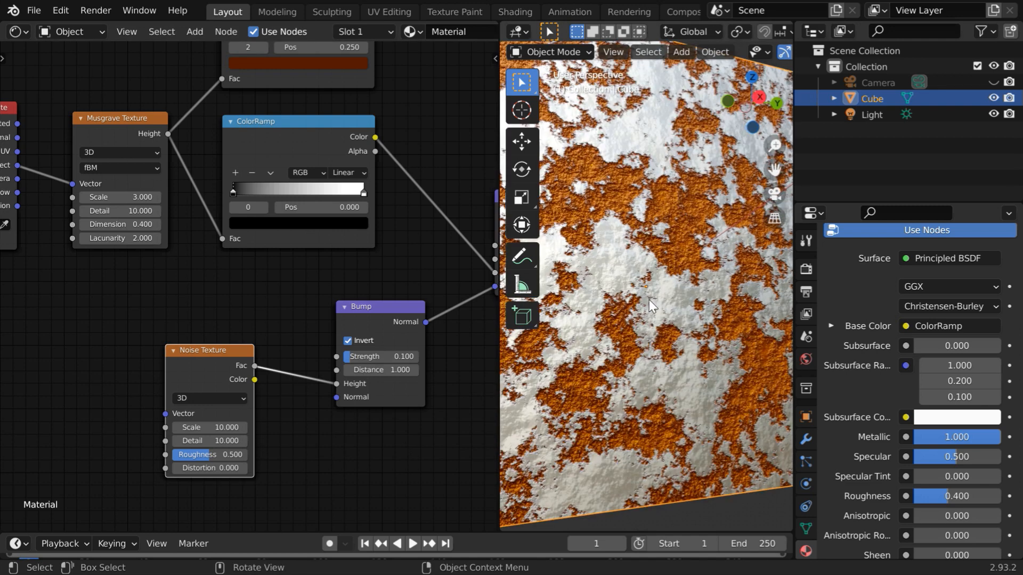
Duplicate the Noise Texture node and place the copy to the left of the original.
{"action": "scroll", "coordinate": [199, 351], "scroll_direction": "down", "scroll_amount": 1}
{"action": "middle_click_drag", "start_coordinate": [199, 351], "coordinate": [242, 340]}
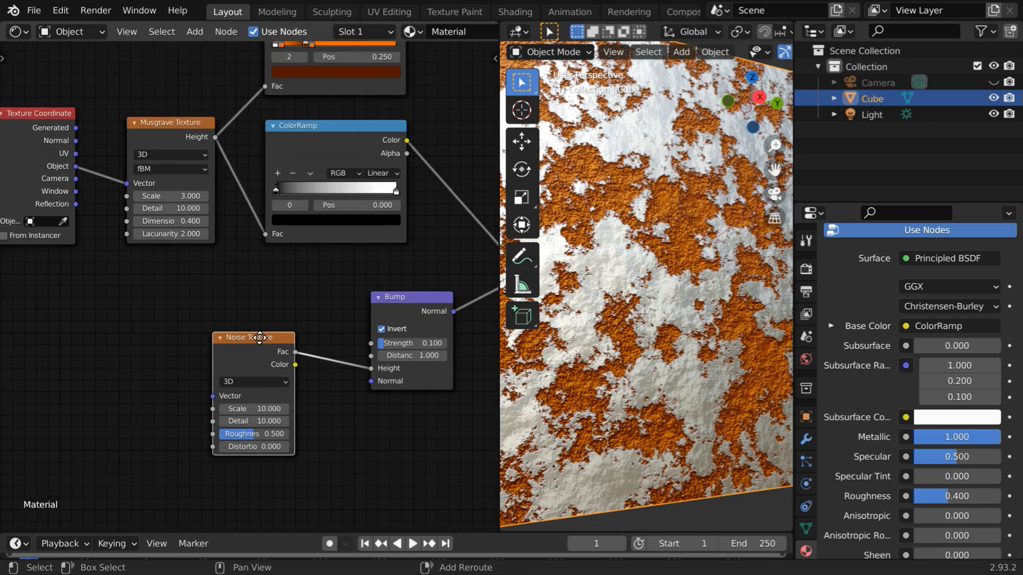
{"action": "key", "text": "shift+d"}
{"action": "left_click", "coordinate": [109, 359]}
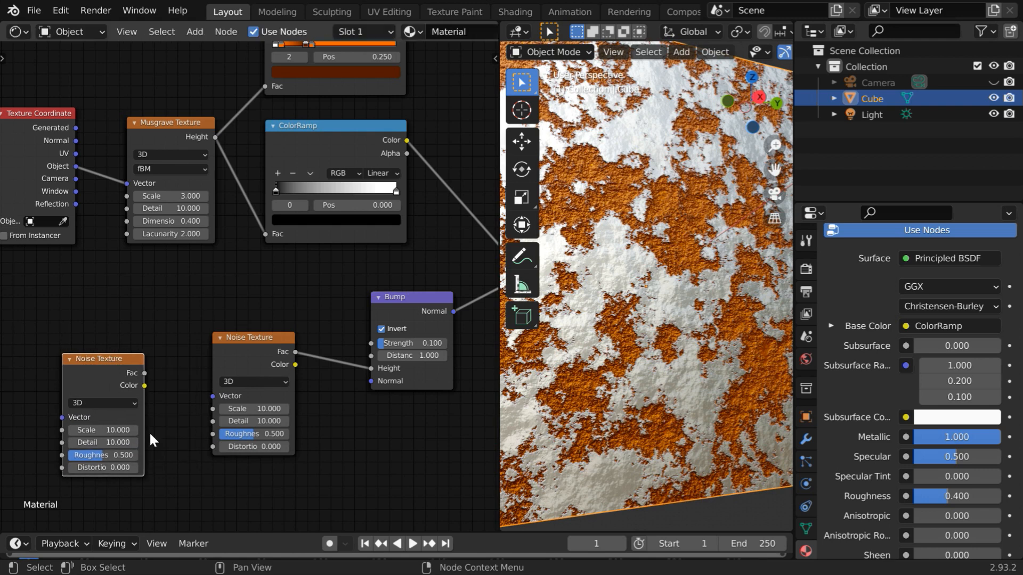
Set the copied Noise Texture's Scale to 200 and connect its Fac output to the original Noise Texture's Vector input.
{"action": "left_click", "coordinate": [117, 430]}
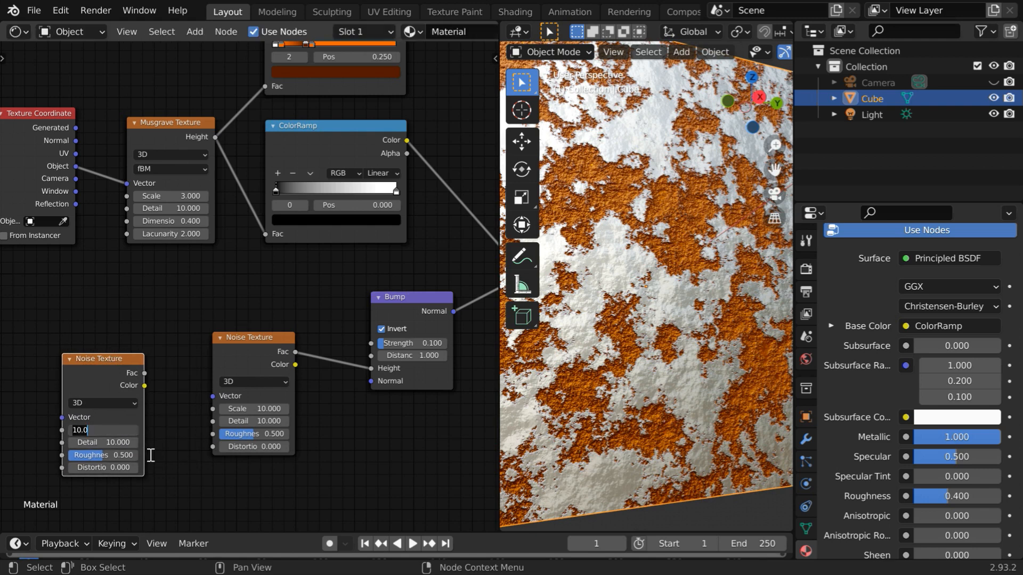
{"action": "type", "text": "200"}
{"action": "key", "text": "Return"}
{"action": "left_click_drag", "start_coordinate": [145, 373], "coordinate": [156, 377]}
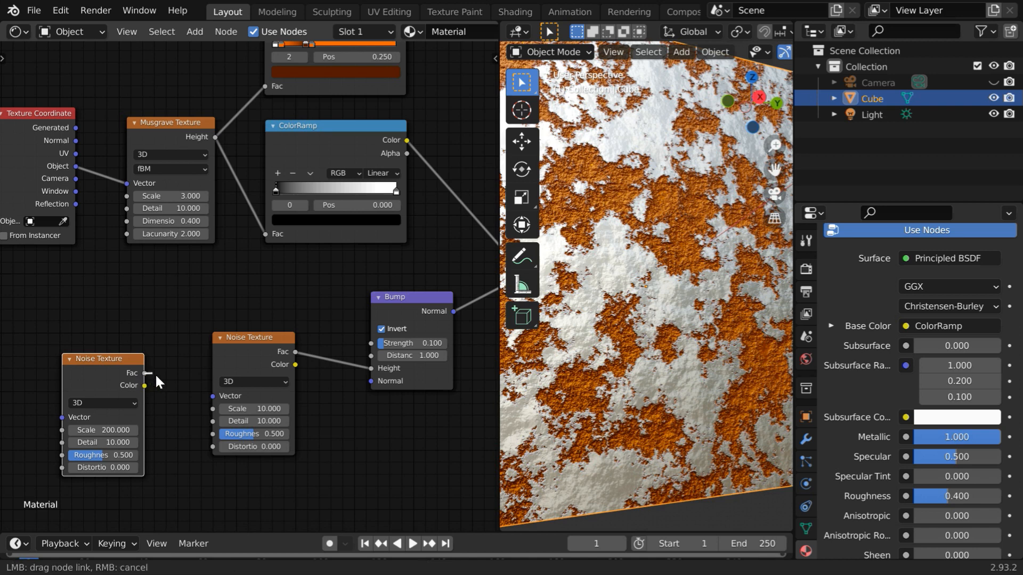
{"action": "left_click_drag", "start_coordinate": [209, 398], "coordinate": [209, 398]}
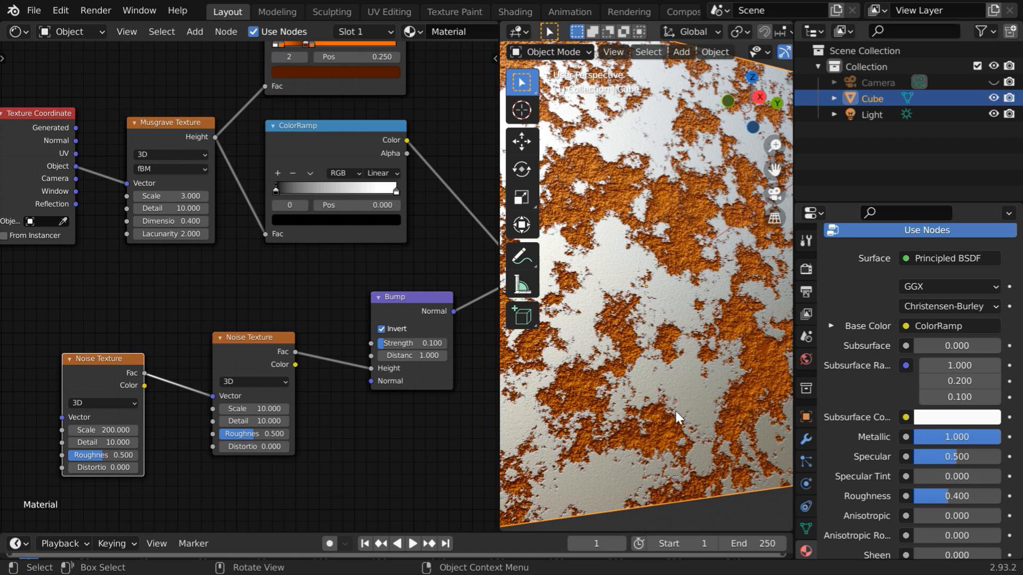
Join the node editor area into the 3D viewport to enlarge it, and view the cube's other faces.
{"action": "scroll", "coordinate": [647, 367], "scroll_direction": "down", "scroll_amount": 3}
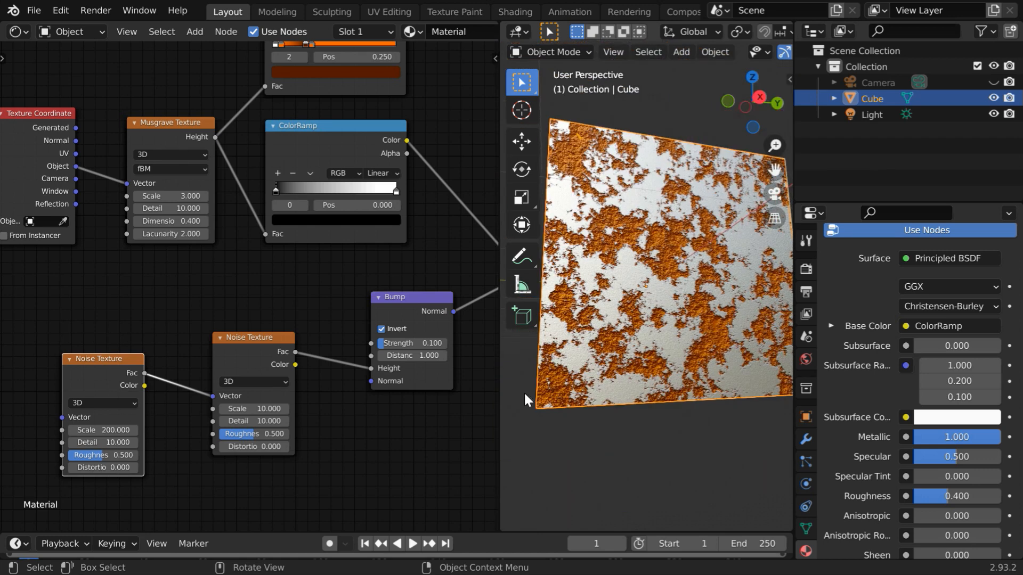
{"action": "right_click", "coordinate": [501, 404]}
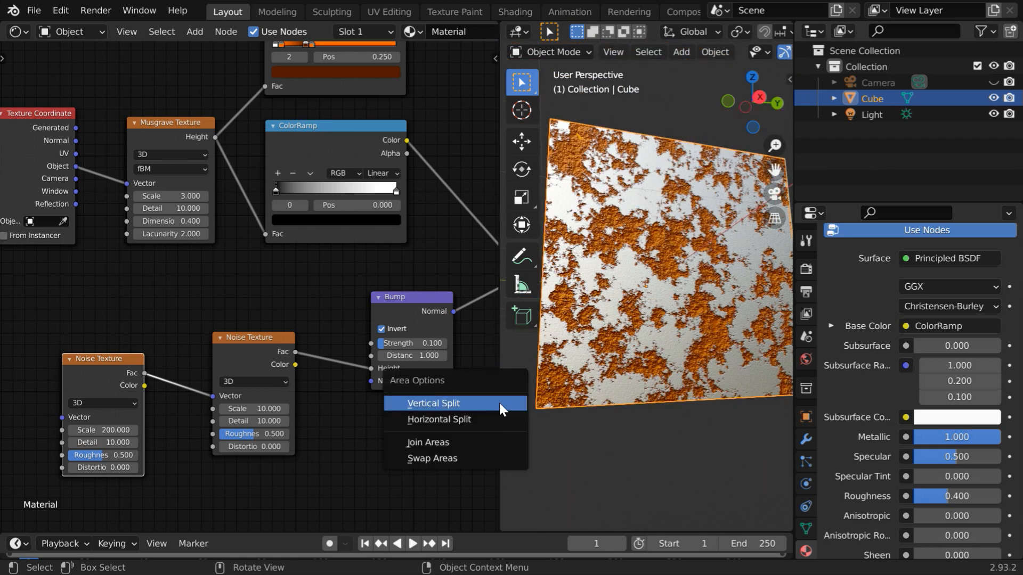
{"action": "left_click", "coordinate": [480, 441]}
{"action": "left_click", "coordinate": [185, 363]}
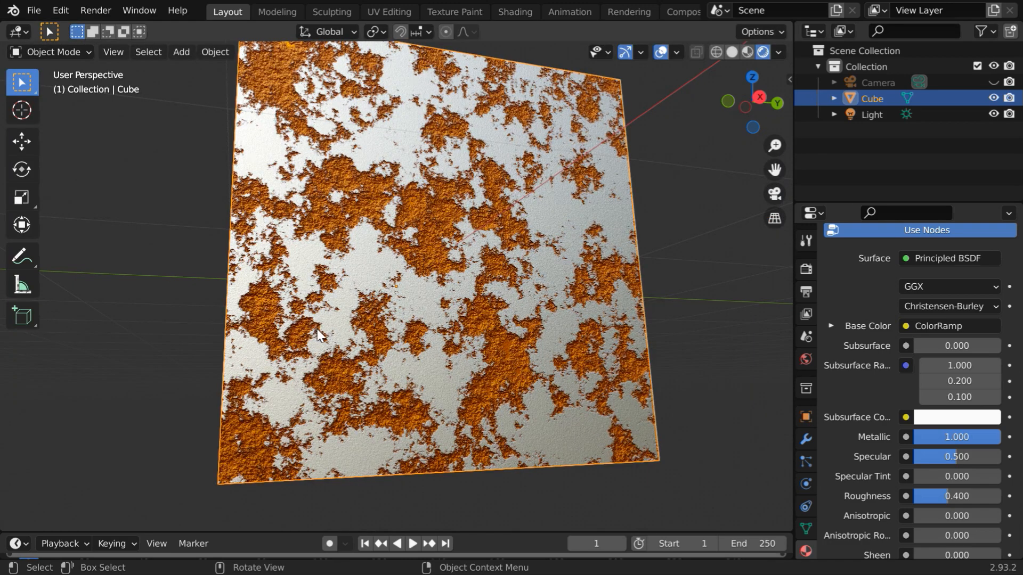
{"action": "middle_click_drag", "start_coordinate": [288, 315], "coordinate": [631, 304]}
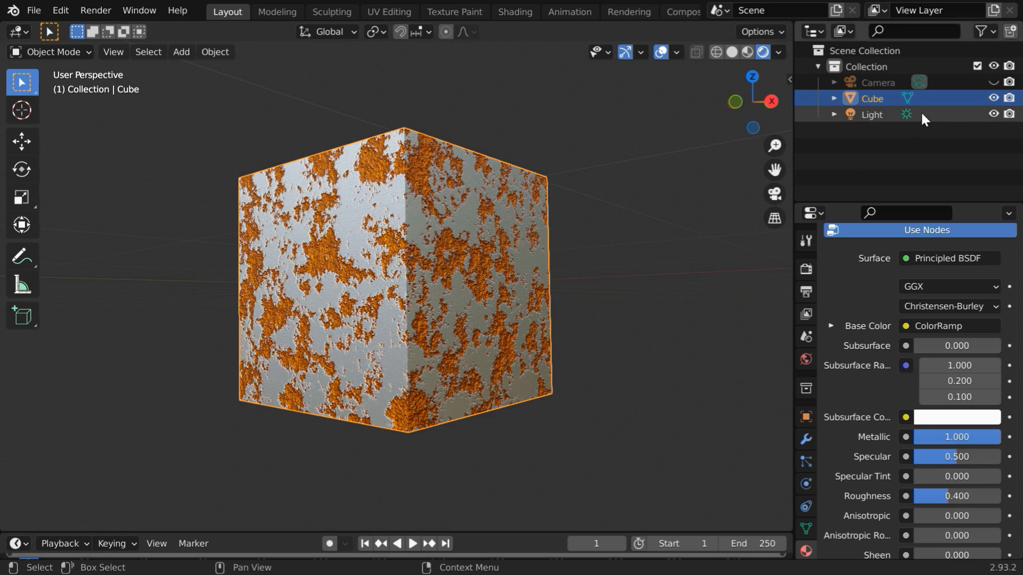
Hide the cube in the viewport and add a UV sphere in its place.
{"action": "left_click", "coordinate": [994, 98]}
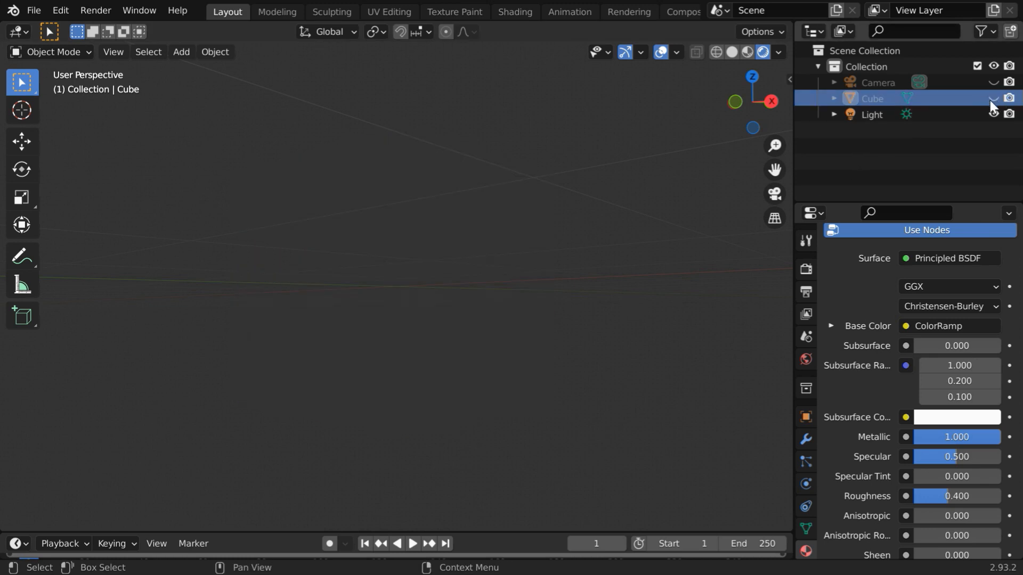
{"action": "left_click", "coordinate": [184, 52]}
{"action": "mouse_move", "coordinate": [185, 69]}
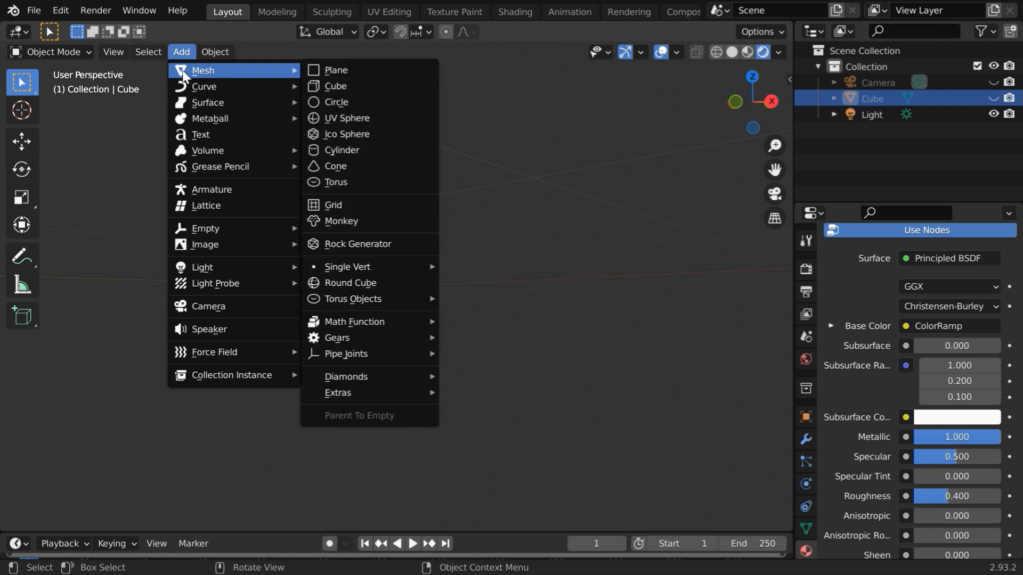
{"action": "left_click", "coordinate": [348, 117]}
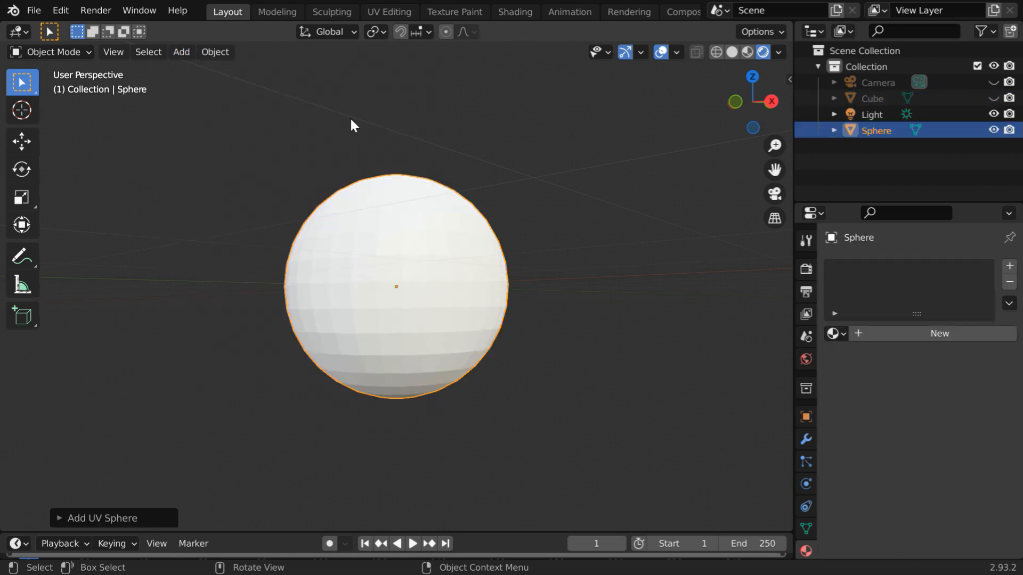
Shade the sphere smooth and assign the existing rusty-metal material named Material to it.
{"action": "left_click", "coordinate": [220, 53]}
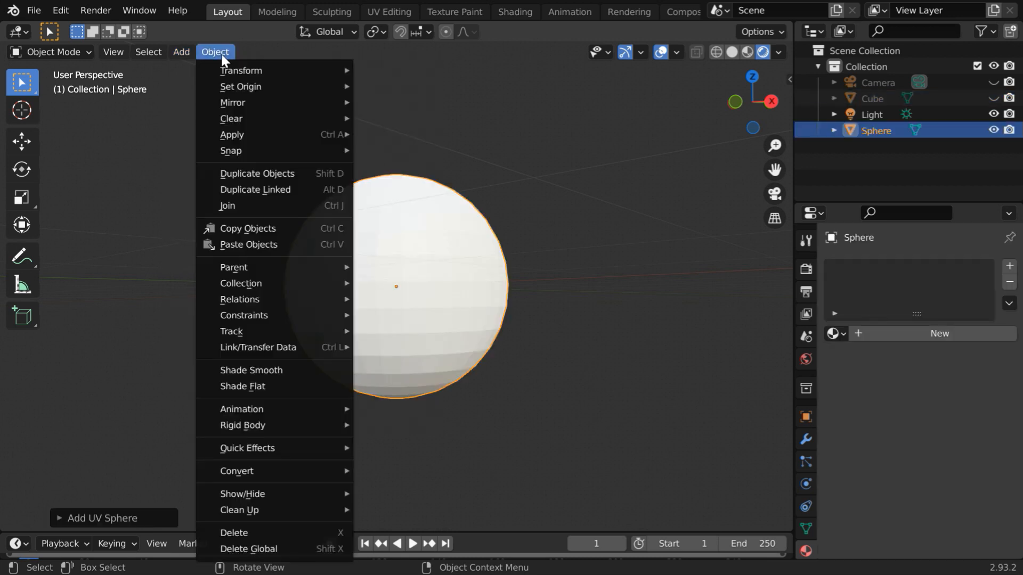
{"action": "left_click", "coordinate": [273, 372]}
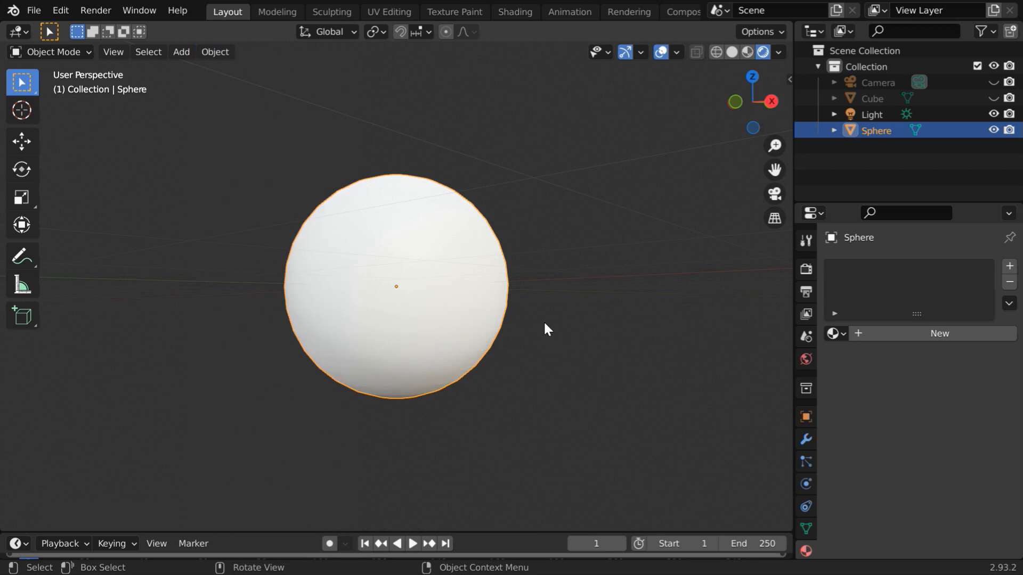
{"action": "left_click", "coordinate": [836, 333]}
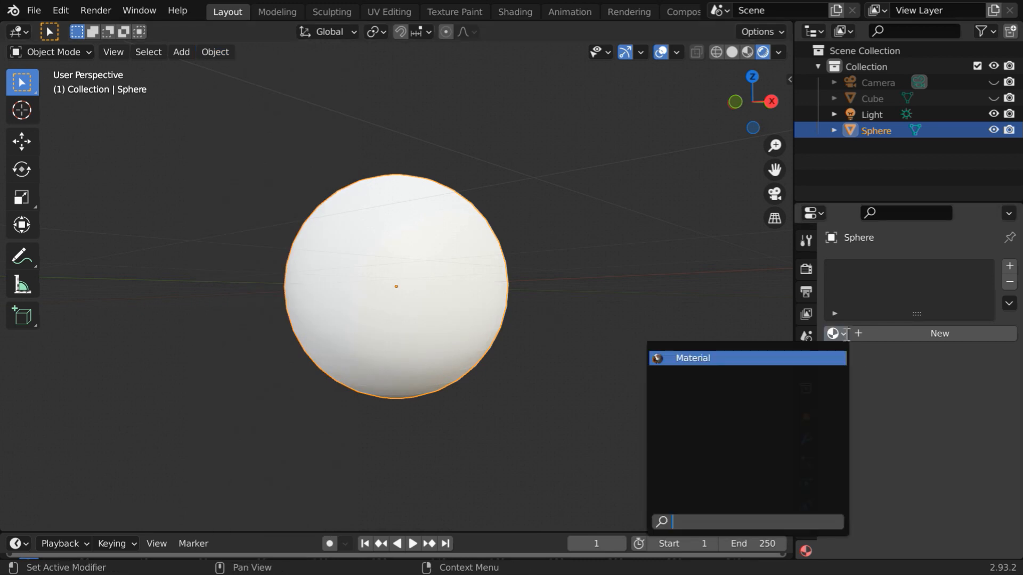
{"action": "left_click", "coordinate": [697, 358]}
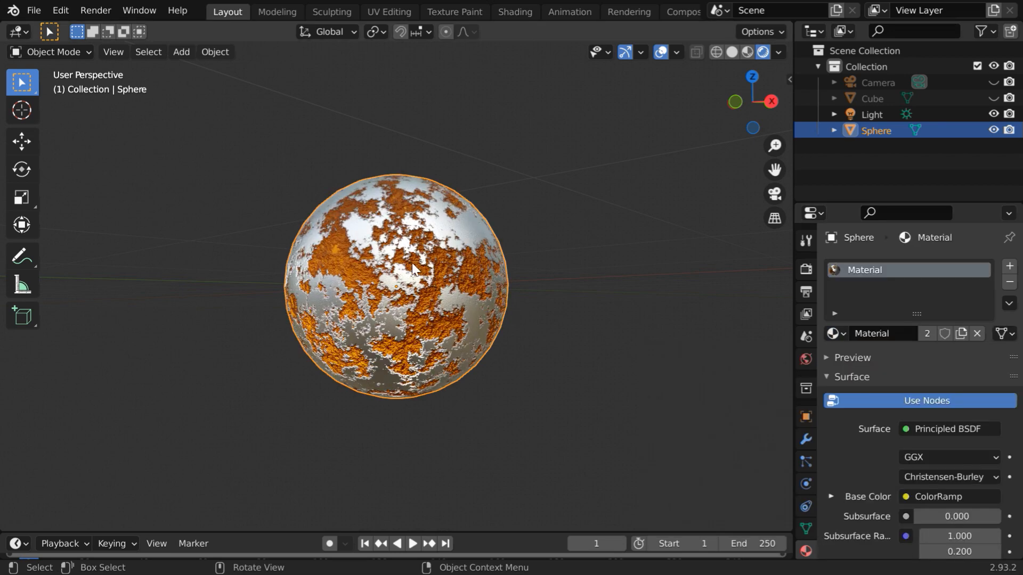
Deselect the sphere and examine its rust and metal surface from several angles and distances.
{"action": "middle_click_drag", "start_coordinate": [416, 269], "coordinate": [442, 360]}
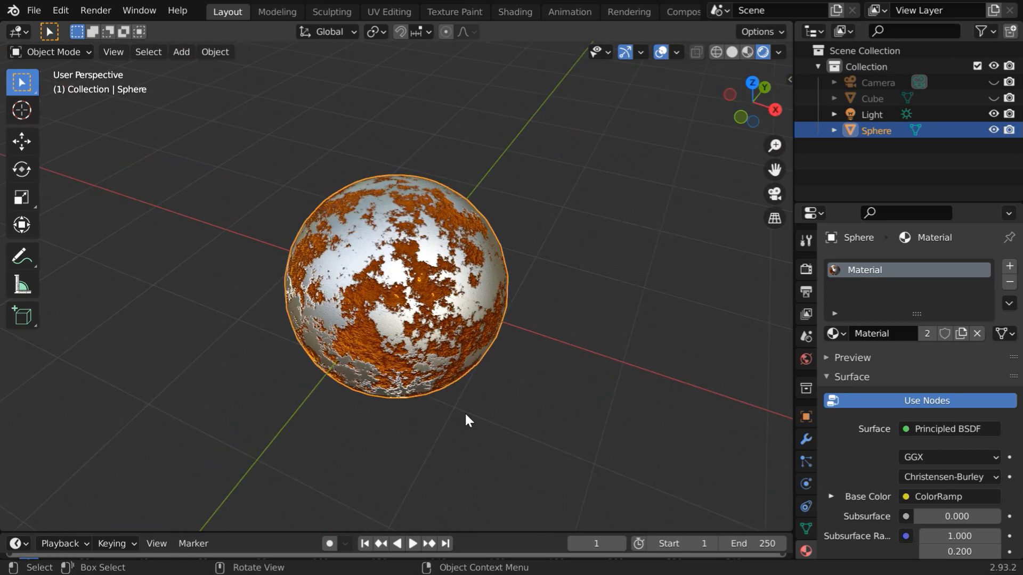
{"action": "scroll", "coordinate": [464, 412], "scroll_direction": "up", "scroll_amount": 2}
{"action": "mouse_move", "coordinate": [465, 413]}
{"action": "middle_mouse_down"}
{"action": "mouse_move", "coordinate": [430, 382]}
{"action": "mouse_move", "coordinate": [315, 363]}
{"action": "mouse_move", "coordinate": [497, 377]}
{"action": "mouse_move", "coordinate": [449, 404]}
{"action": "mouse_move", "coordinate": [389, 404]}
{"action": "mouse_move", "coordinate": [421, 408]}
{"action": "middle_mouse_up"}
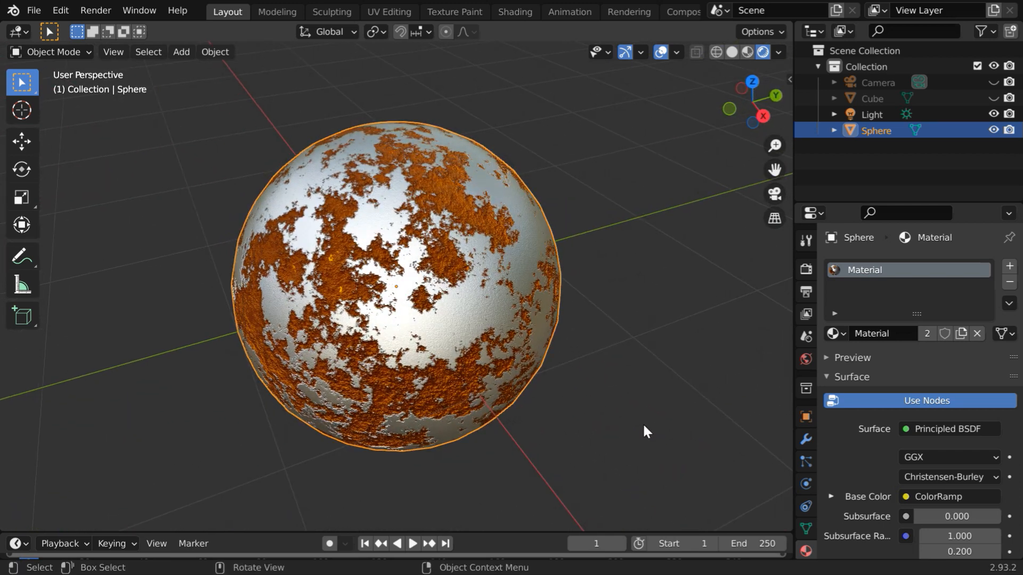
{"action": "left_click", "coordinate": [634, 375]}
{"action": "middle_click_drag", "start_coordinate": [629, 361], "coordinate": [712, 349]}
{"action": "scroll", "coordinate": [542, 363], "scroll_direction": "down", "scroll_amount": 1}
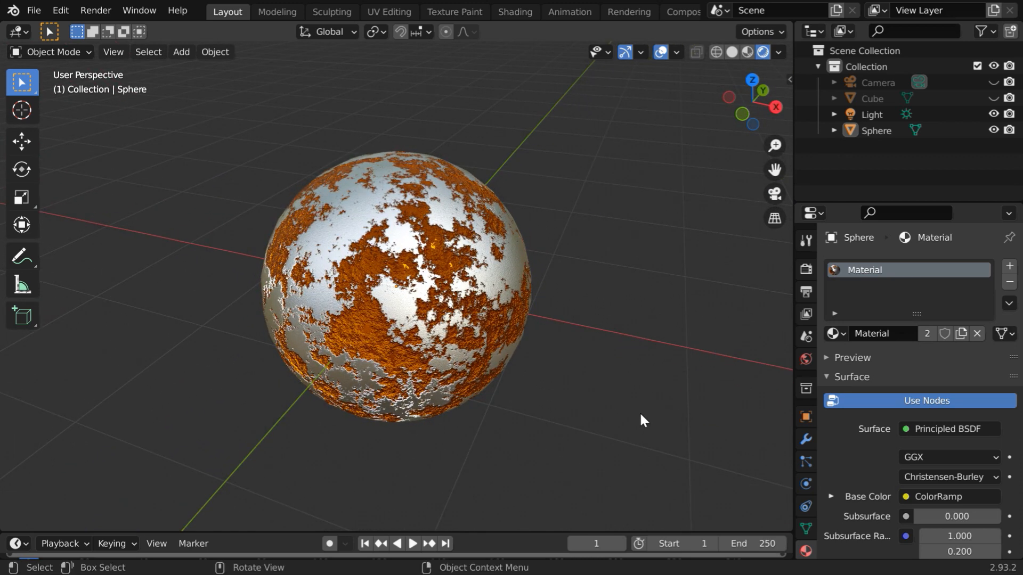
{"action": "scroll", "coordinate": [639, 413], "scroll_direction": "down", "scroll_amount": 2}
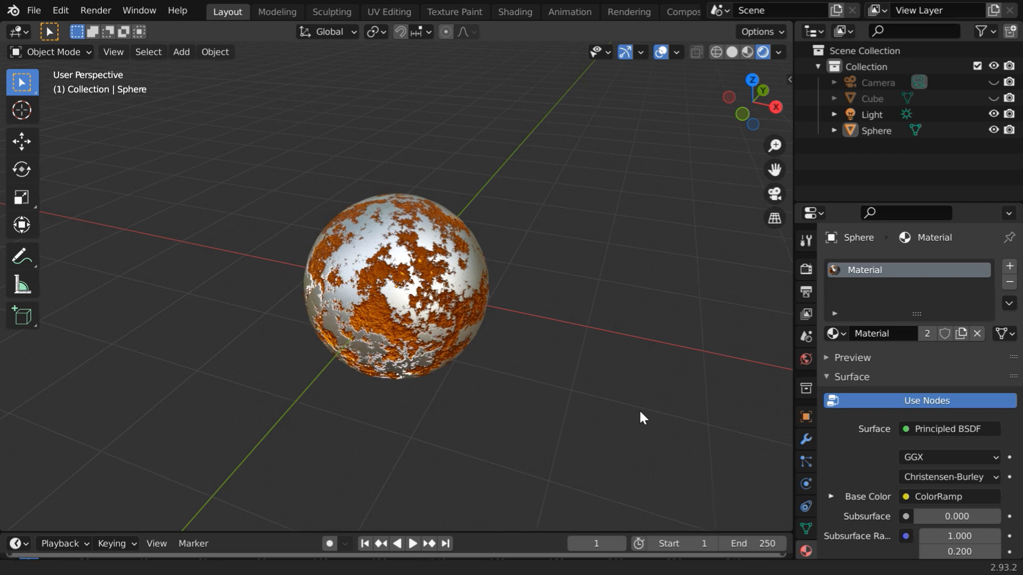
{"action": "middle_click_drag", "start_coordinate": [639, 399], "coordinate": [633, 332], "text": "ctrl"}
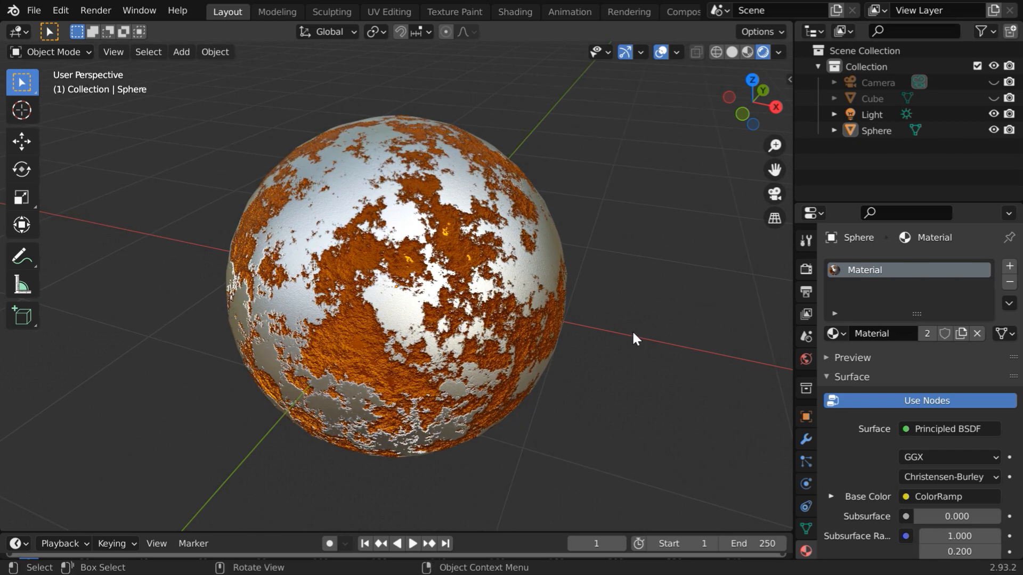